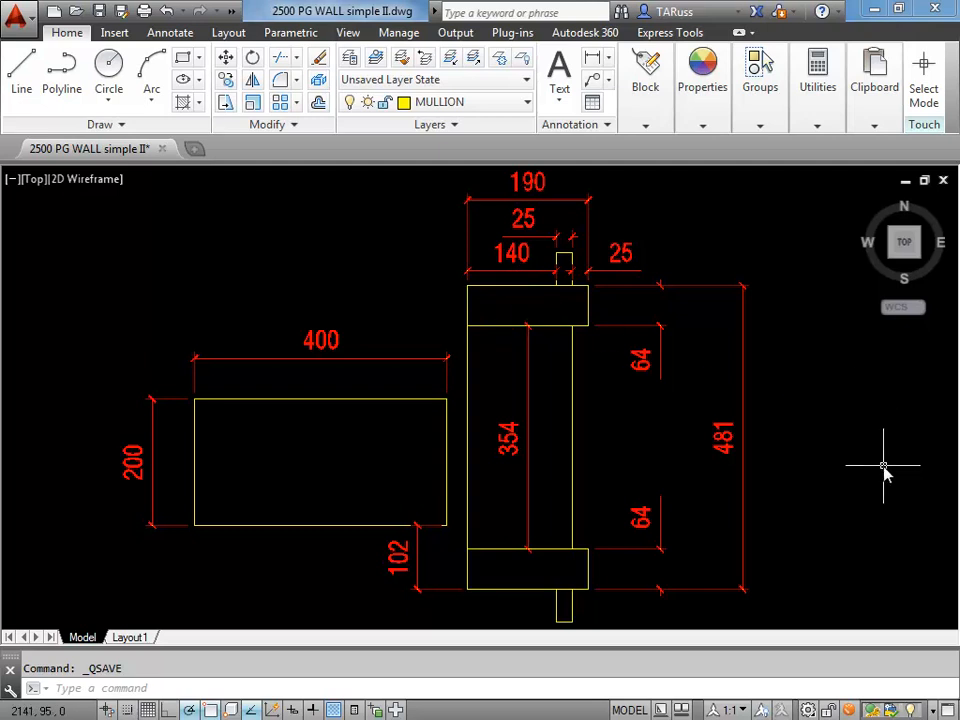
Step: Erase the dimensions around the detail, keeping the 140 dimension above the upper block
text(e)
key(Return)
click(620, 185)
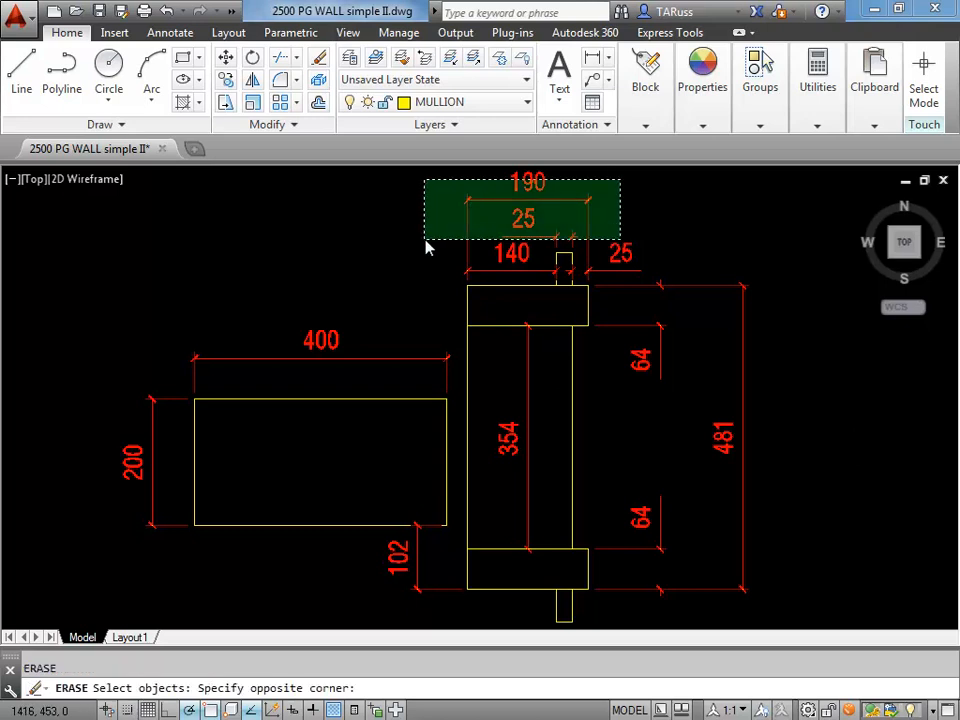
click(423, 247)
click(836, 251)
click(632, 621)
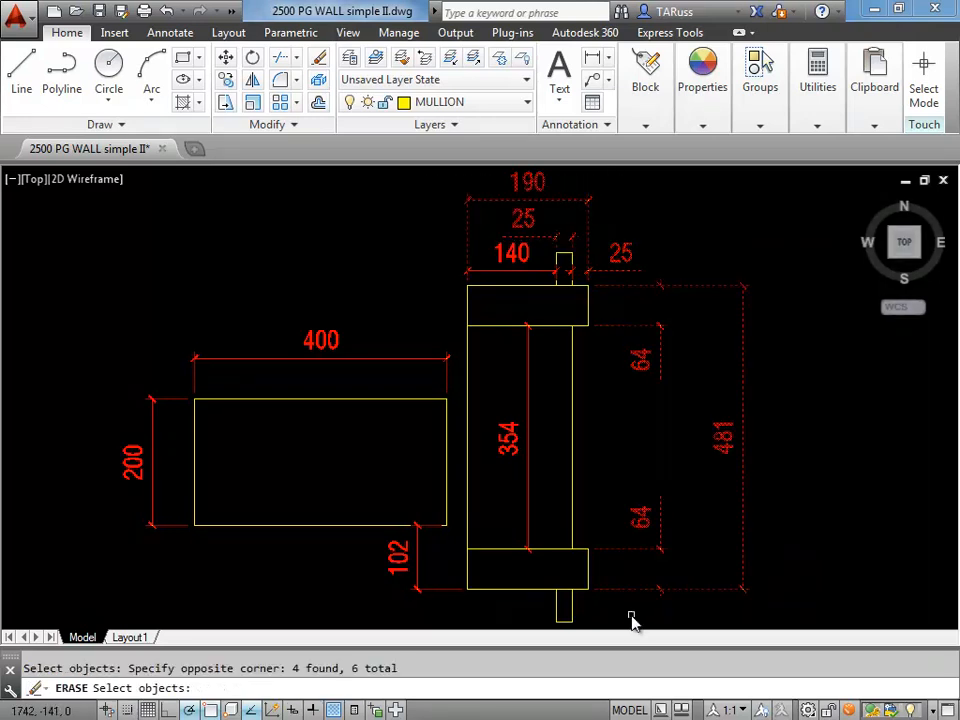
click(526, 419)
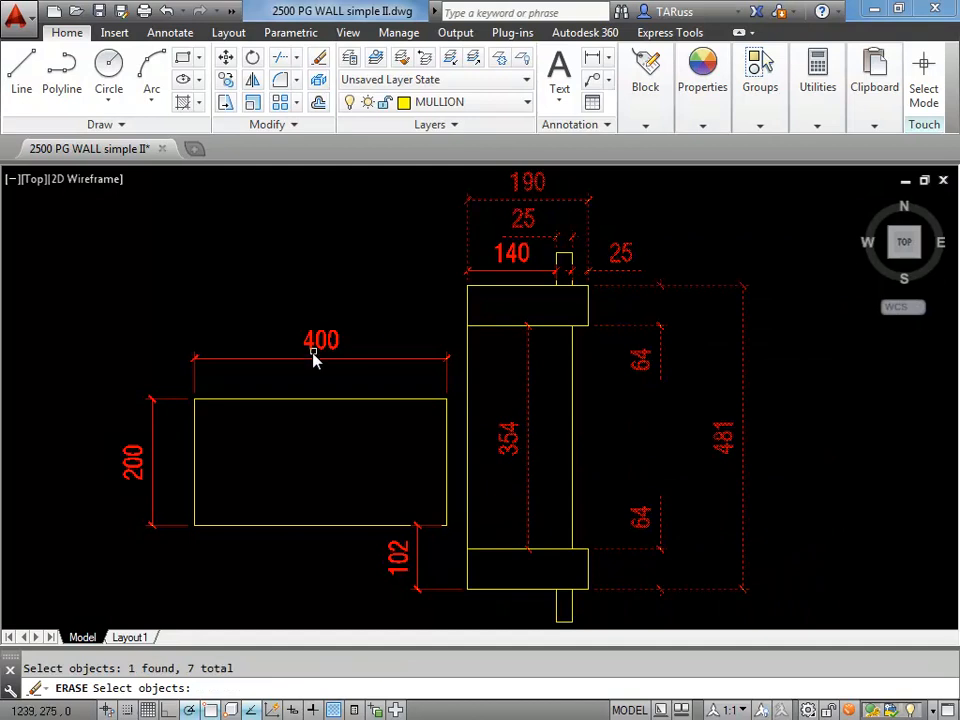
click(312, 362)
click(243, 335)
click(154, 424)
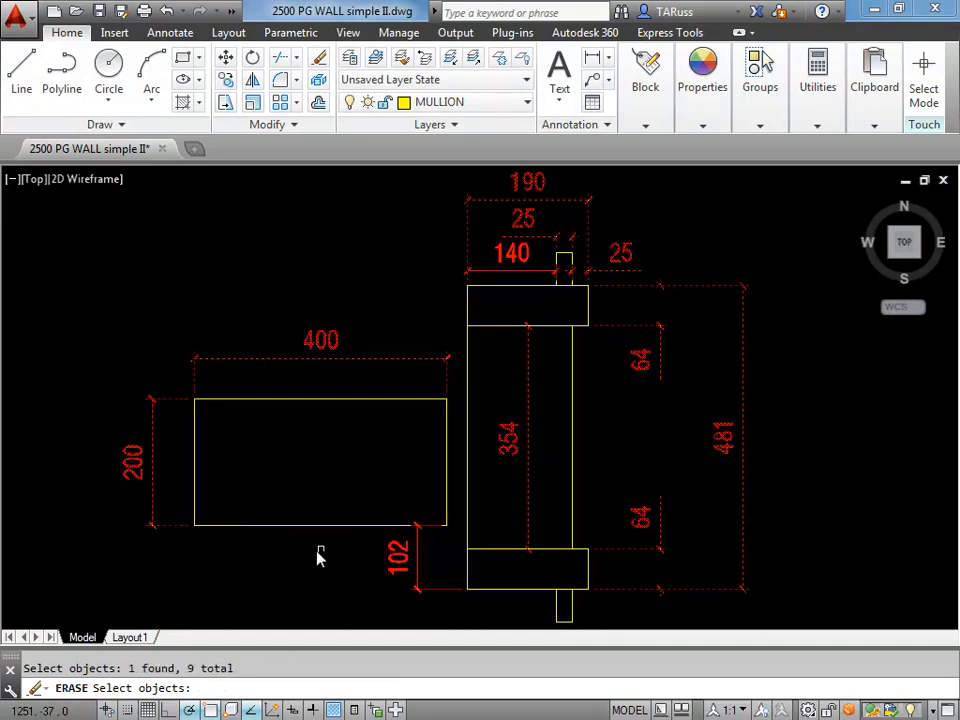
click(398, 556)
key(Return)
Step: Erase the remaining 140 dimension above the upper block
right_click(501, 212)
click(557, 222)
click(529, 236)
key(Return)
Step: Draw a diagonal reference line from 0,0 up and to the right
middle_drag(479, 292, 538, 253)
scroll(463, 381, down, 2)
scroll(443, 398, up, 2)
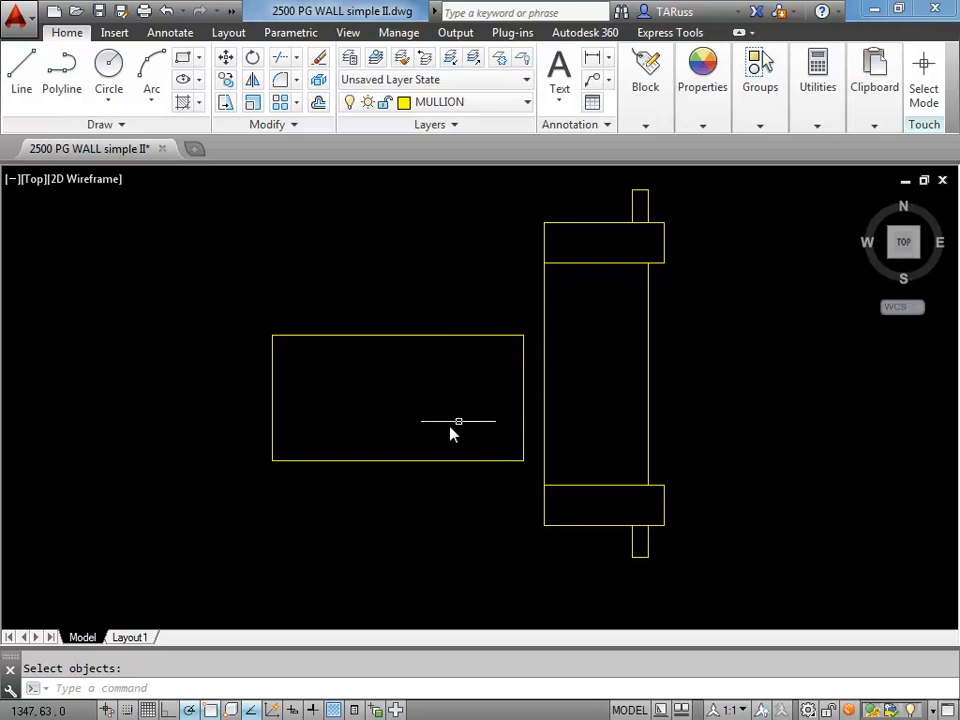
text(l)
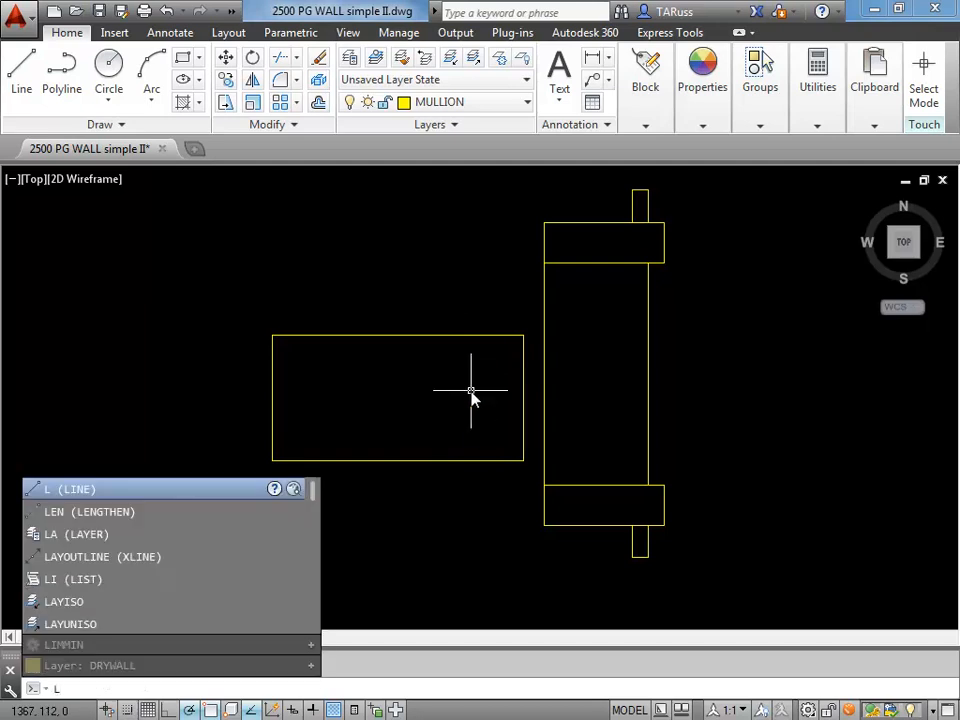
key(Return)
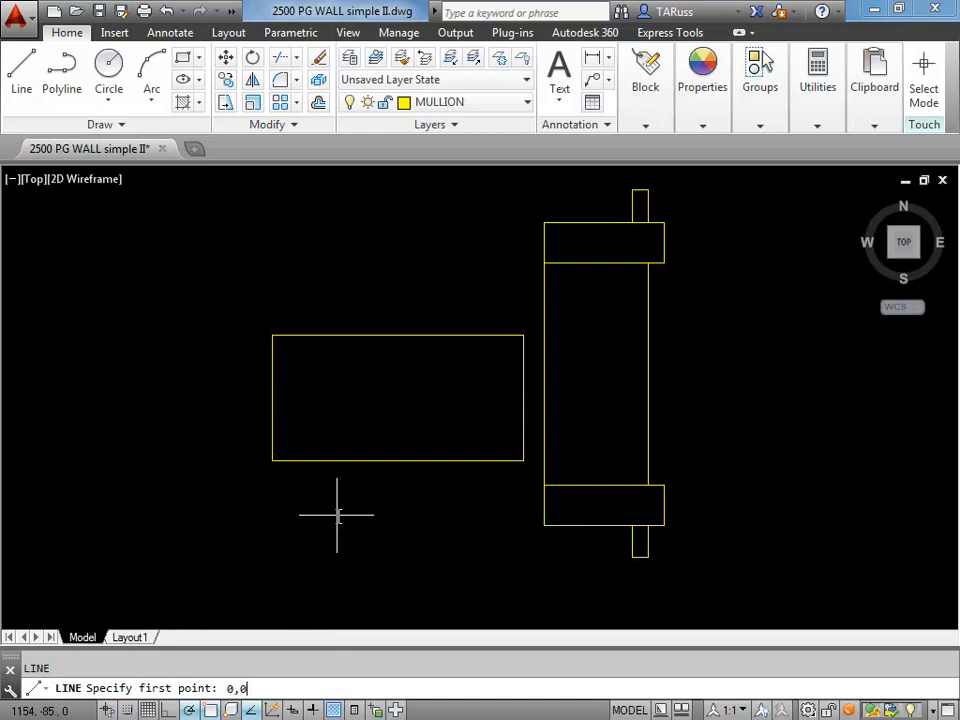
text(0,0)
key(Return)
scroll(500, 370, down, 5)
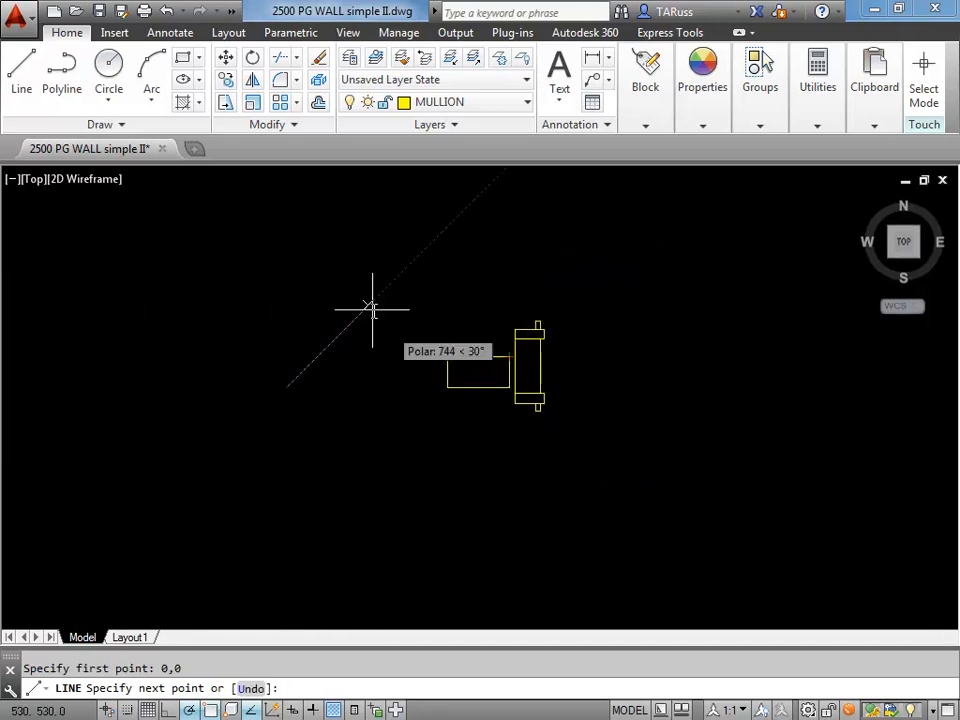
scroll(405, 300, up, 2)
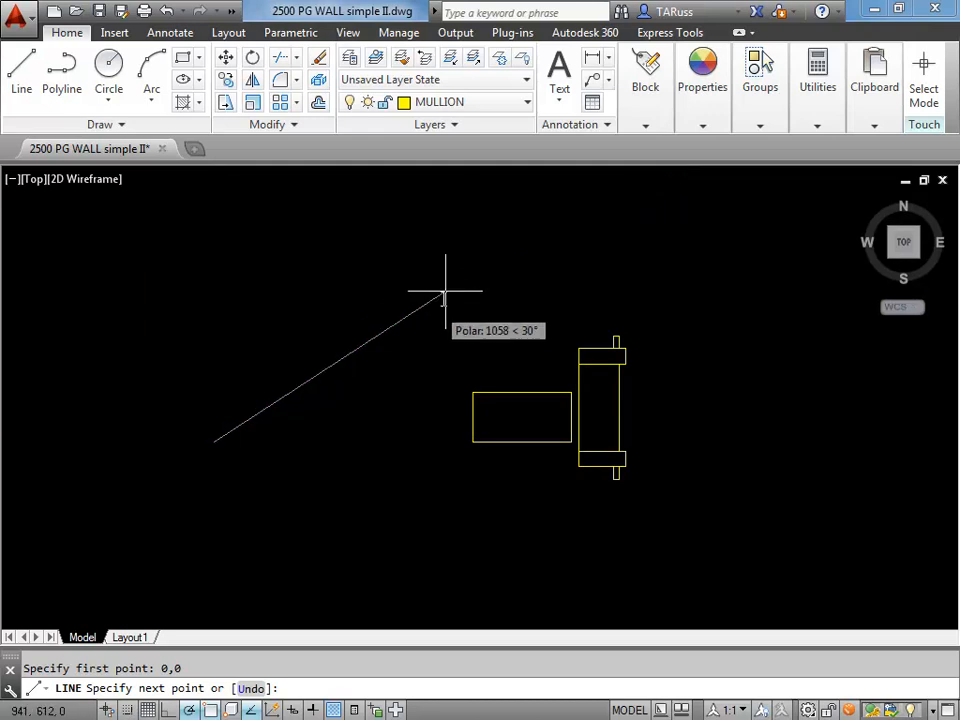
click(478, 243)
right_click(575, 240)
click(617, 252)
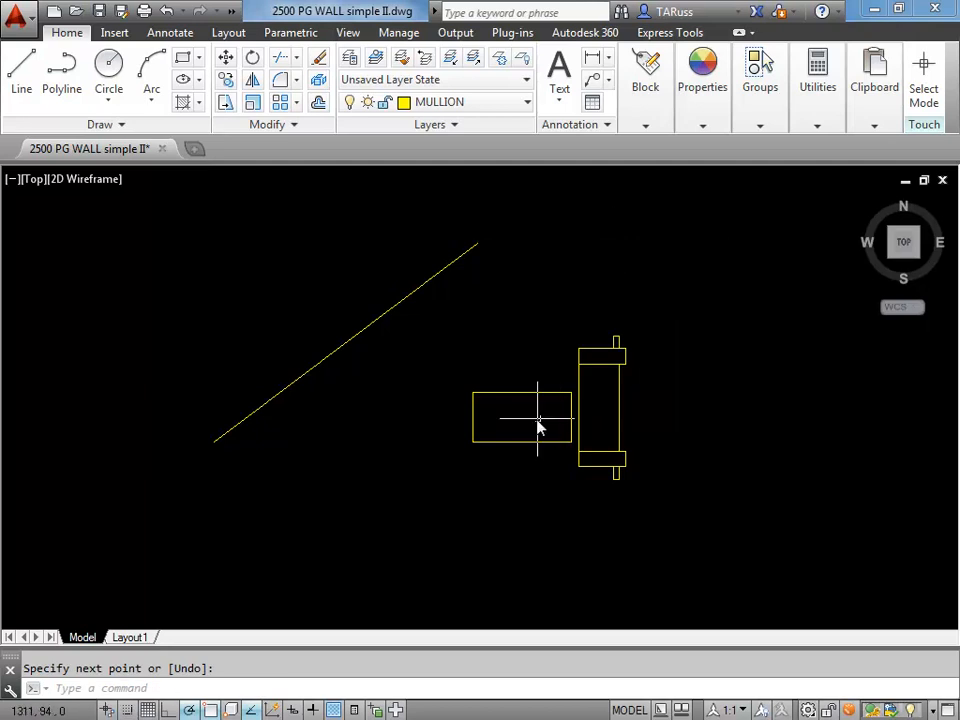
Step: Move all the detail's shapes so that the midpoint of the wide rectangle's right side lands on the reference line's start at 0,0
scroll(538, 426, up, 2)
text(M)
key(Return)
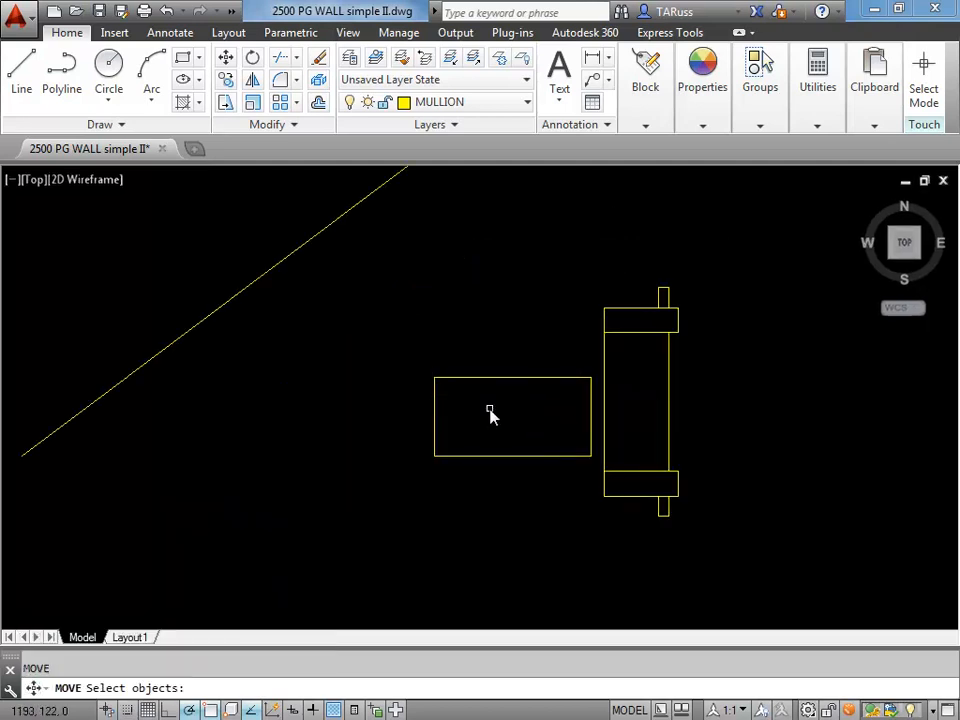
click(357, 262)
click(750, 553)
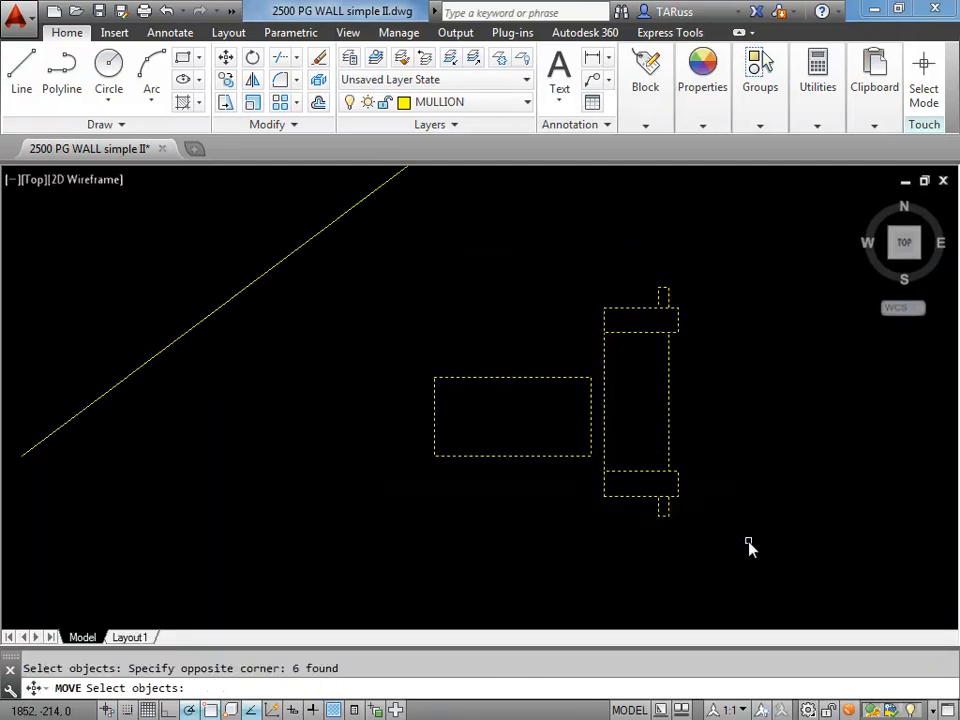
click(590, 417)
middle_drag(626, 397, 724, 371)
middle_drag(91, 429, 118, 435)
click(118, 435)
Step: Erase the diagonal reference line
scroll(332, 456, down, 3)
scroll(290, 440, up, 2)
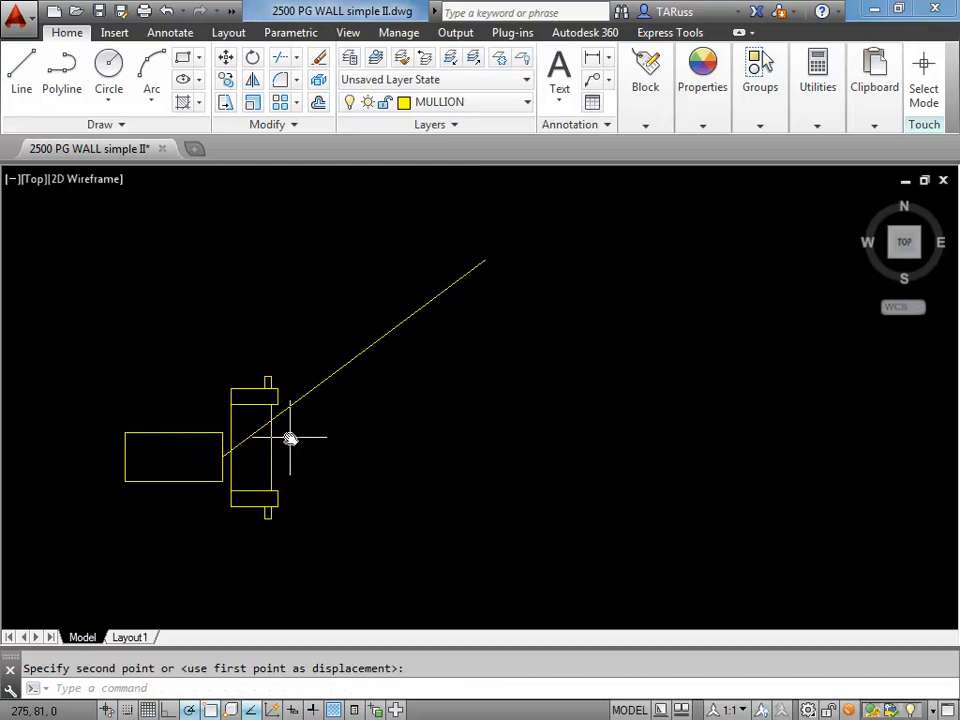
text(e)
key(Return)
click(314, 389)
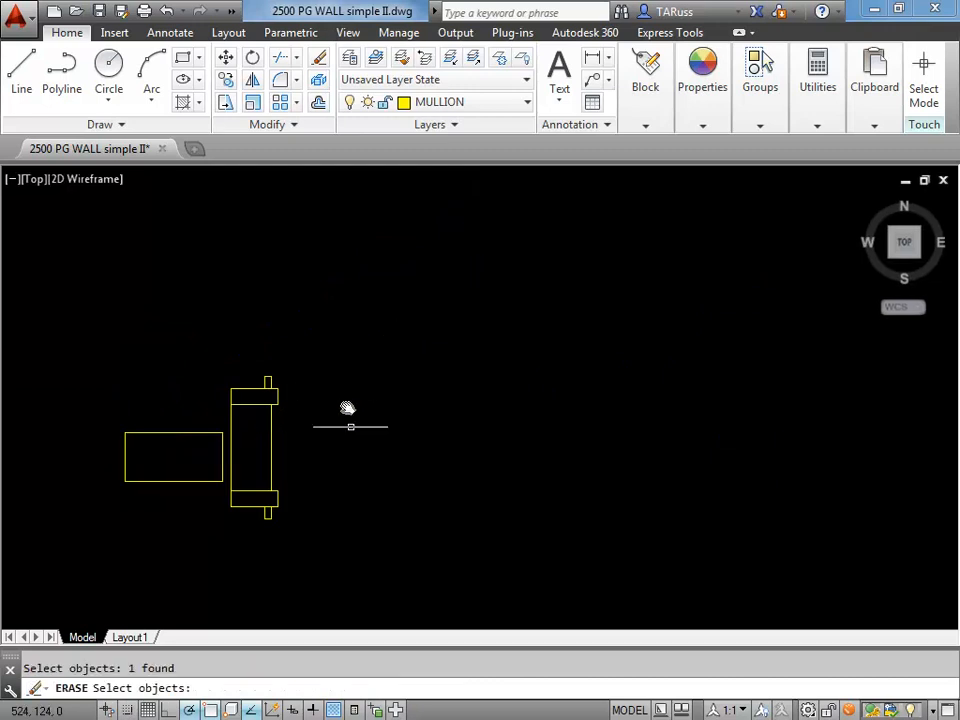
key(Return)
Step: Zoom to the drawing extents and save the drawing on the Desktop as DEMO DETAIL SAMPLE in AutoCAD 2013 format
middle_click(343, 450)
middle_click(343, 450)
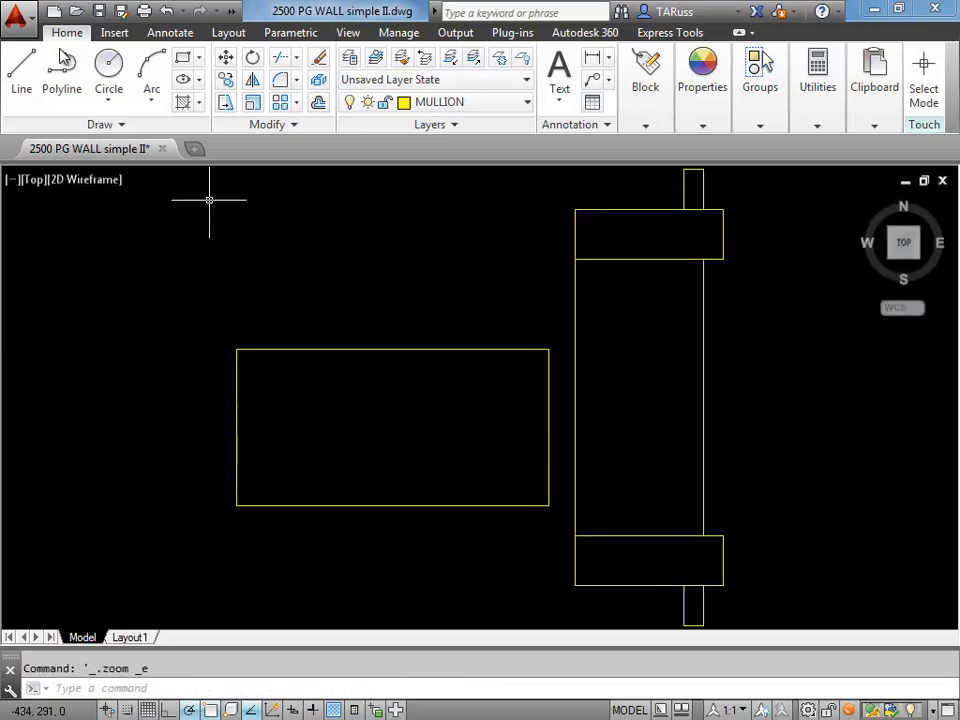
click(16, 15)
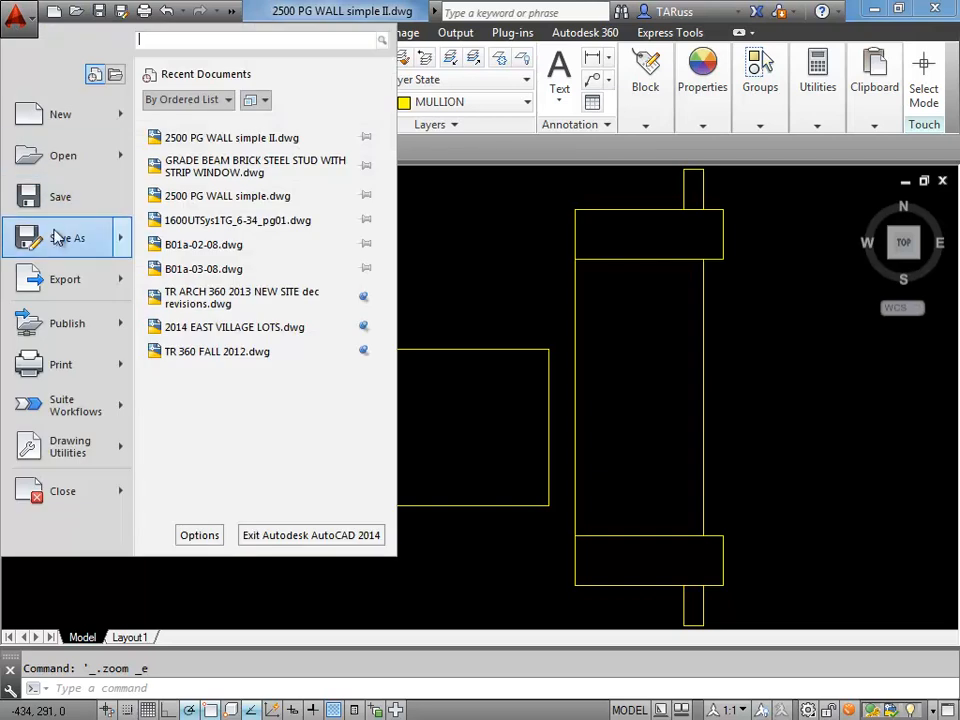
mouse_move(56, 242)
click(253, 133)
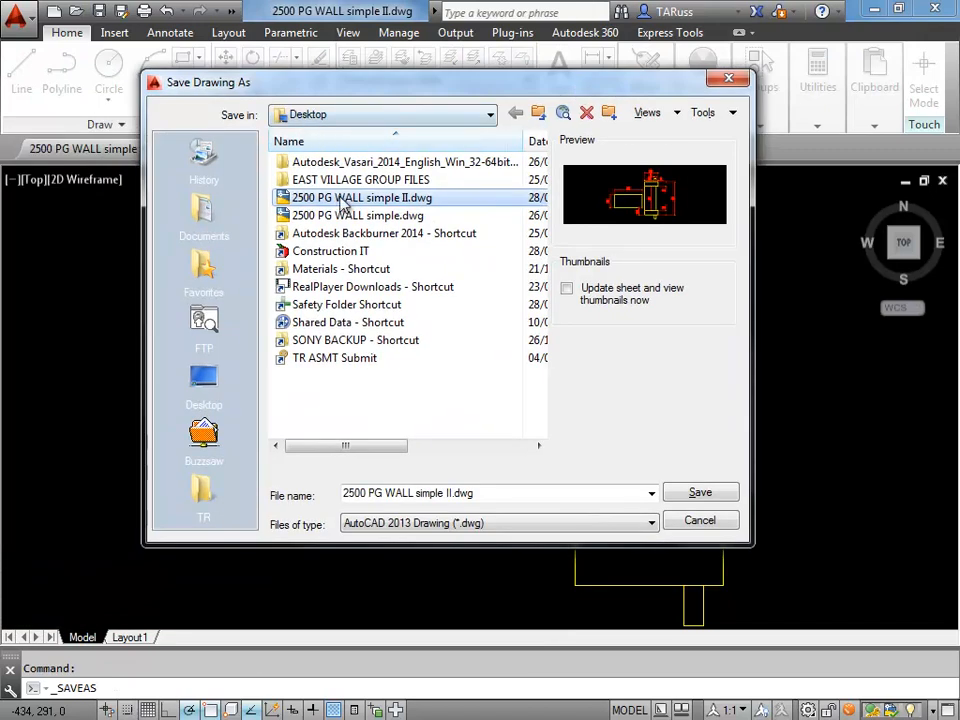
text(DEMO DETAIL SAMPLE)
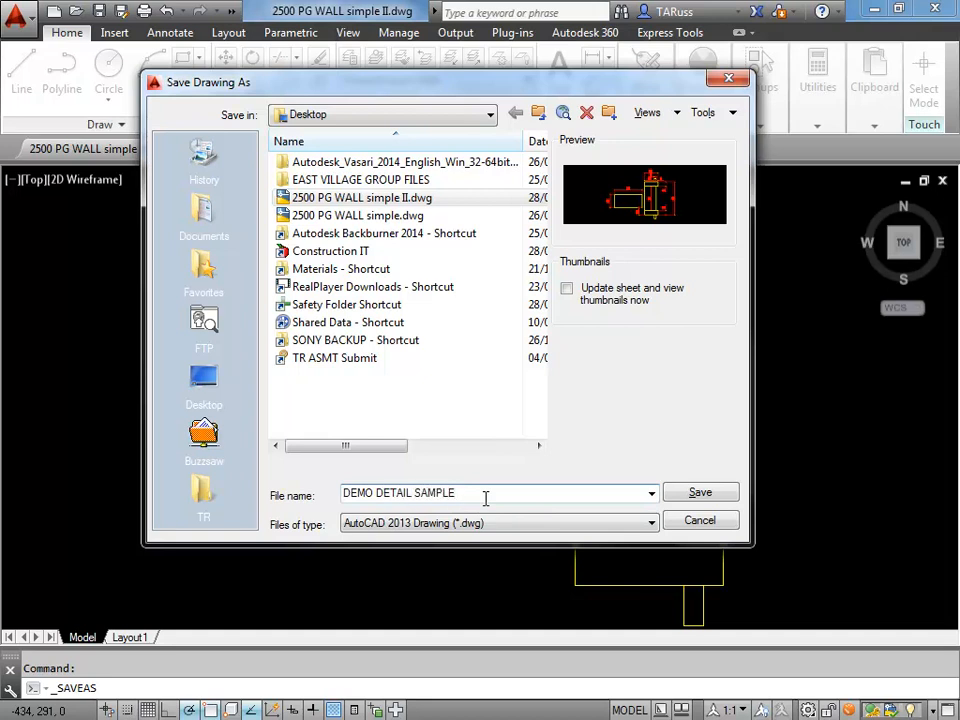
key(Return)
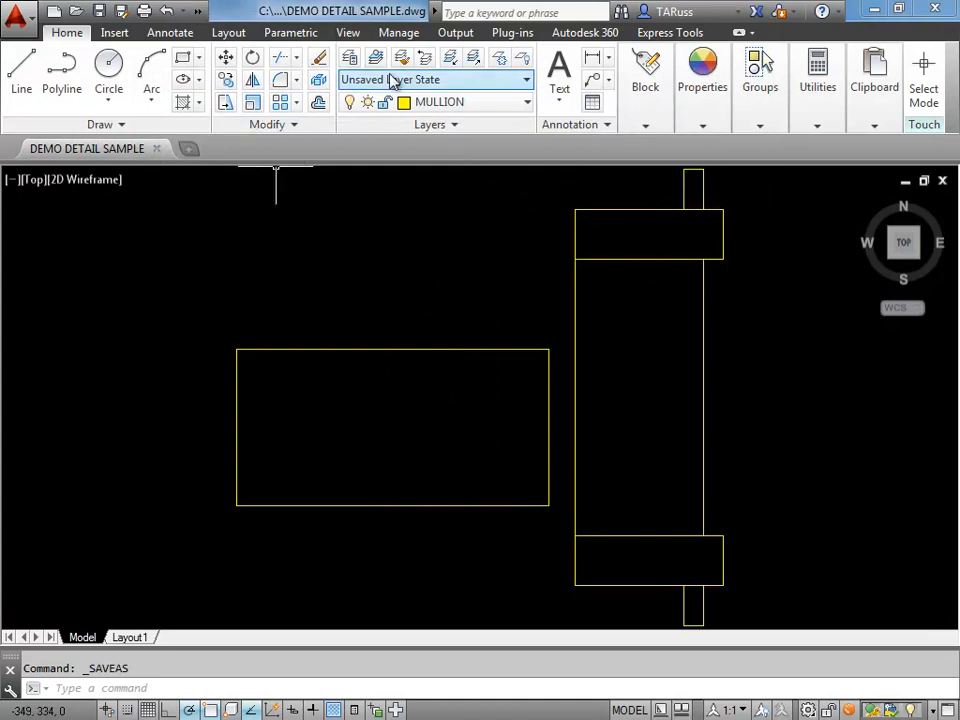
Step: Switch to Revit with its window maximized and examine the building's storefront curtain wall in the 3D view
drag(2, 135, 460, 45)
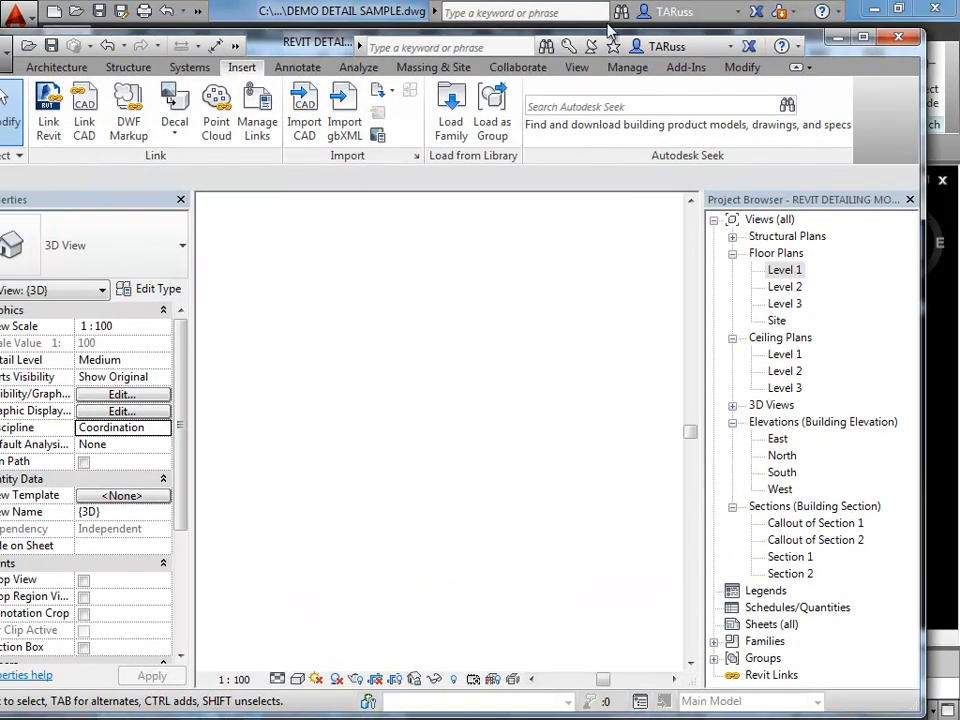
click(860, 39)
scroll(436, 276, down, 5)
middle_drag(547, 327, 424, 349)
scroll(473, 374, up, 1)
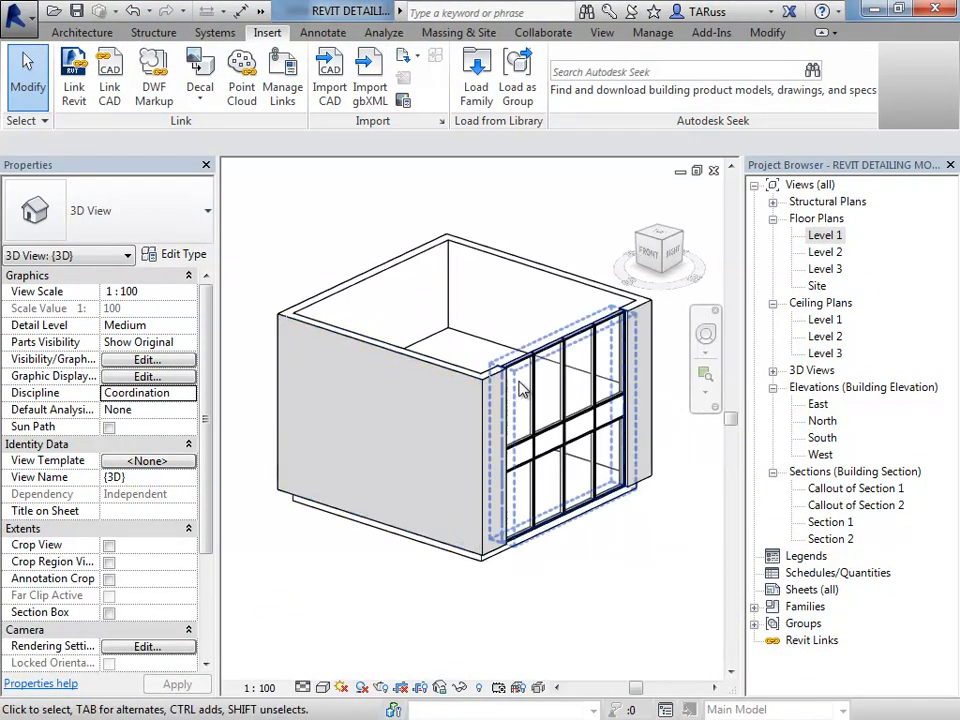
middle_drag(521, 388, 501, 420)
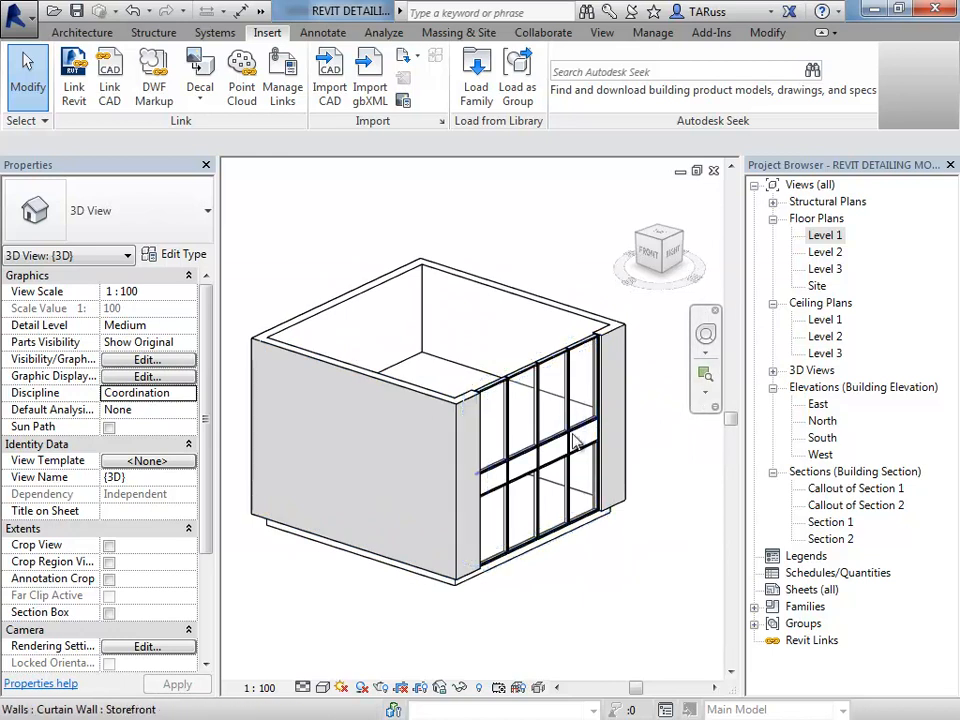
scroll(558, 472, up, 2)
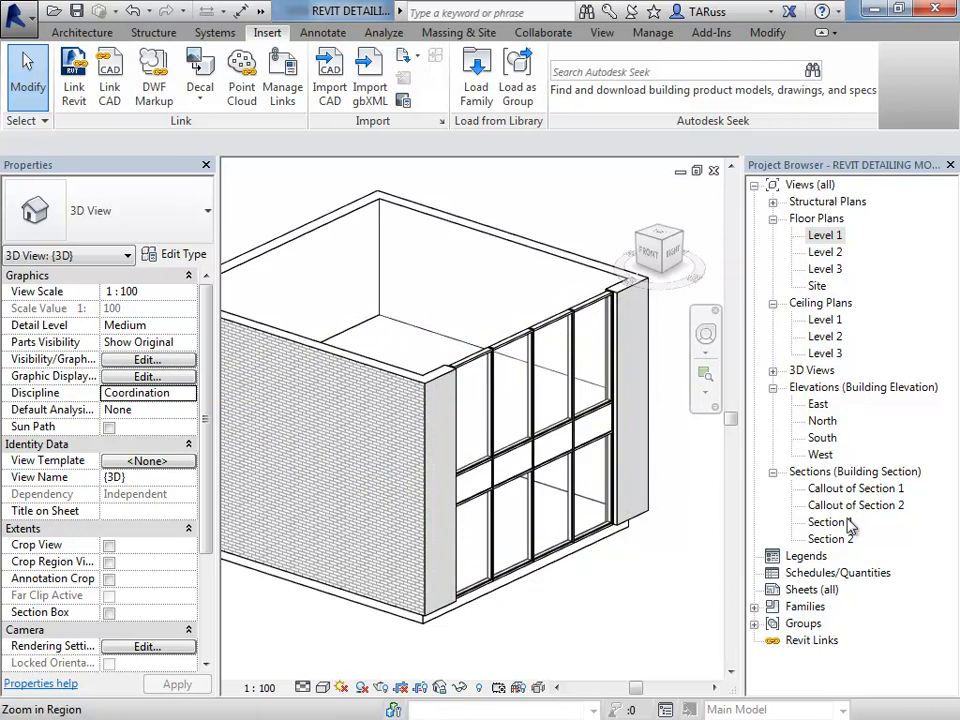
Step: Open the Level 1 floor plan and draw a horizontal building section across the whole building, crossing the curtain wall between the existing sections
click(825, 237)
double_click(825, 237)
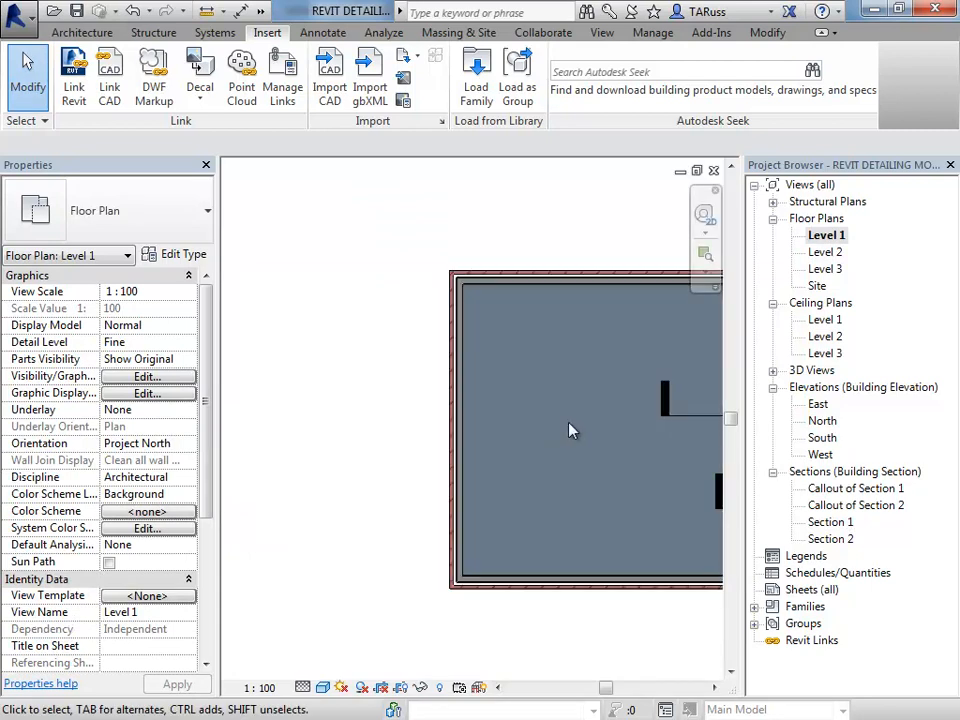
scroll(421, 413, down, 2)
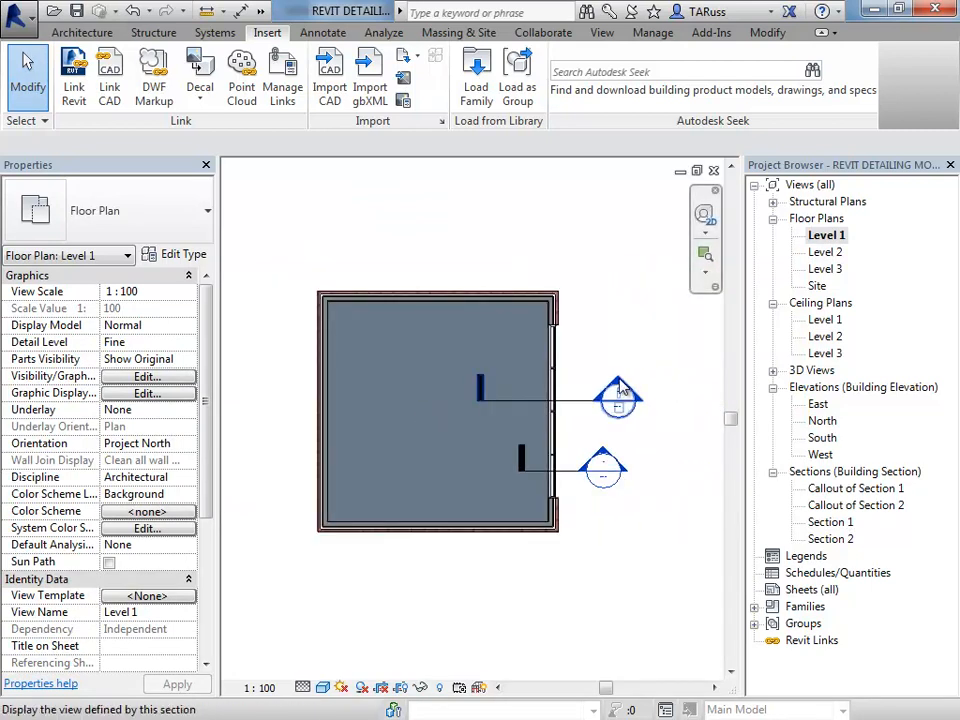
middle_drag(611, 332, 619, 387)
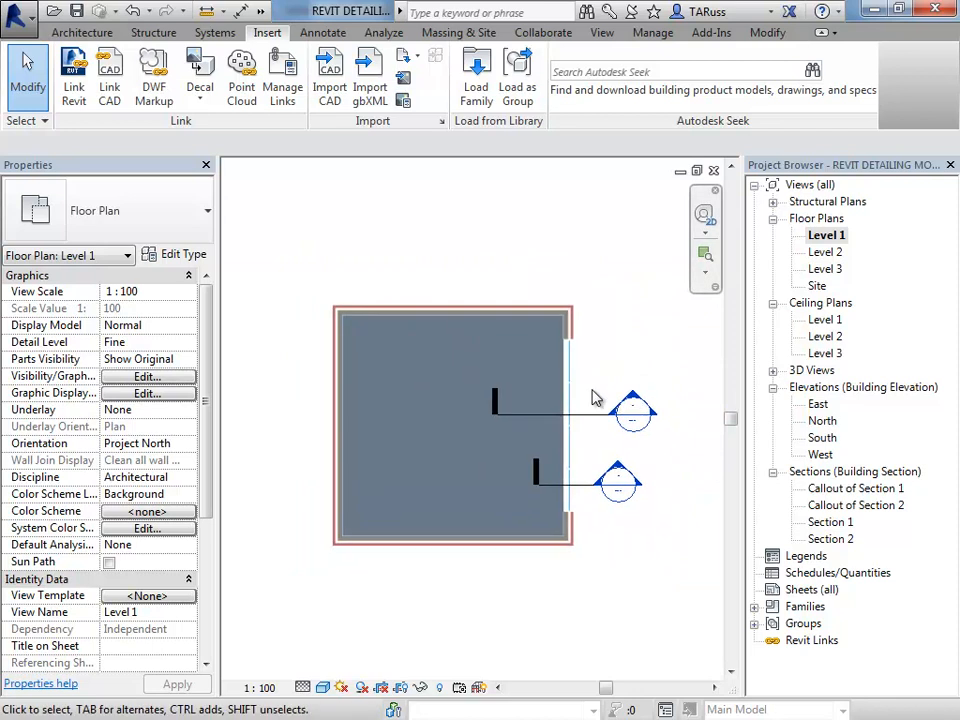
click(603, 33)
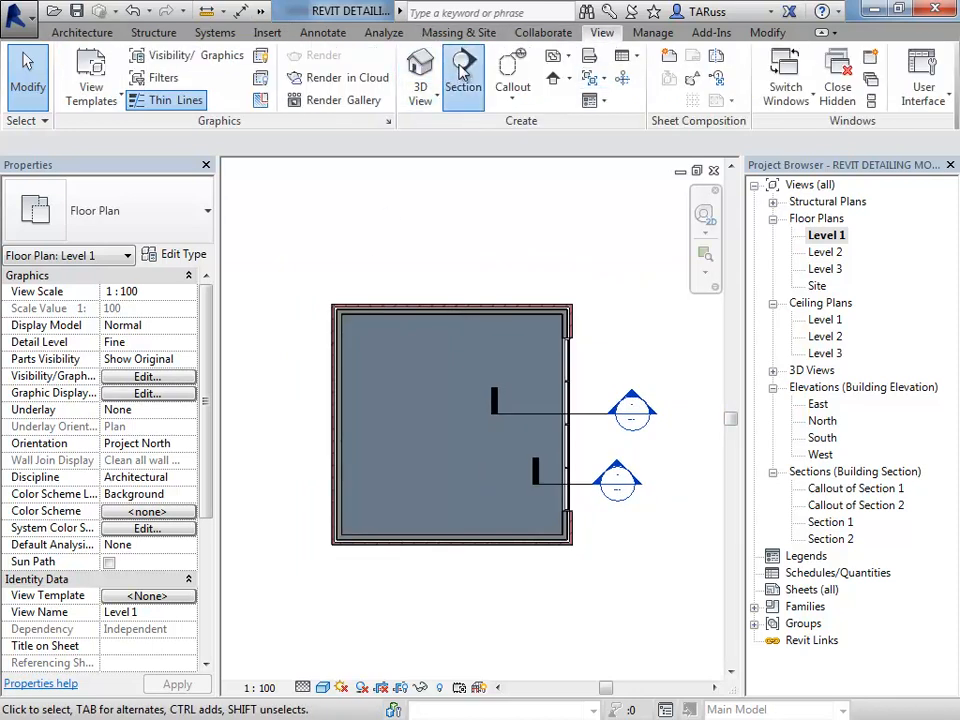
click(463, 66)
click(266, 462)
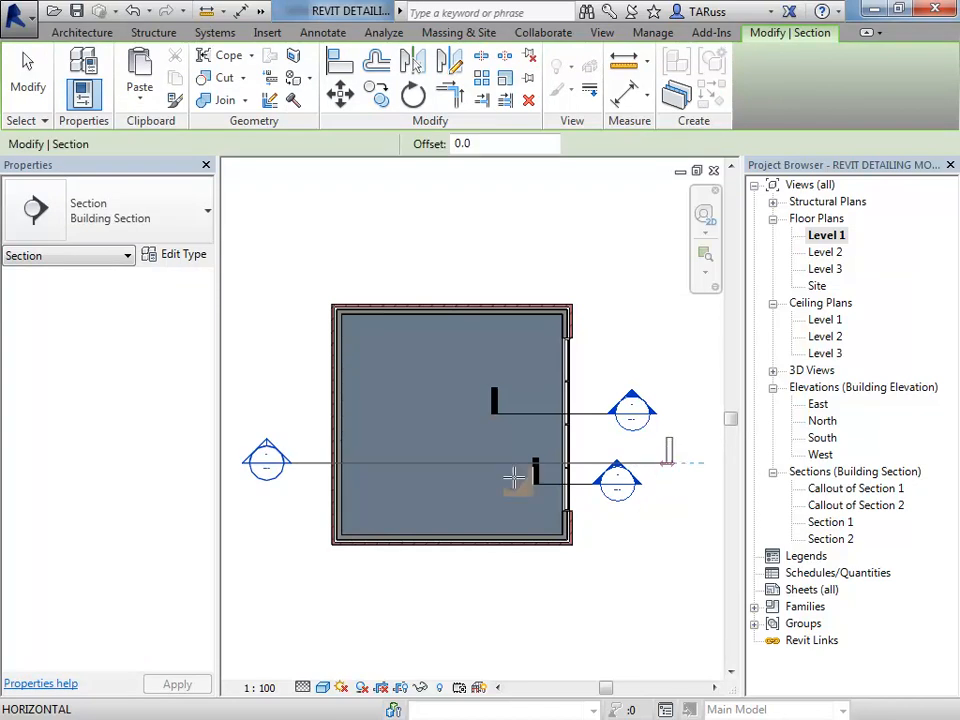
click(668, 465)
click(28, 72)
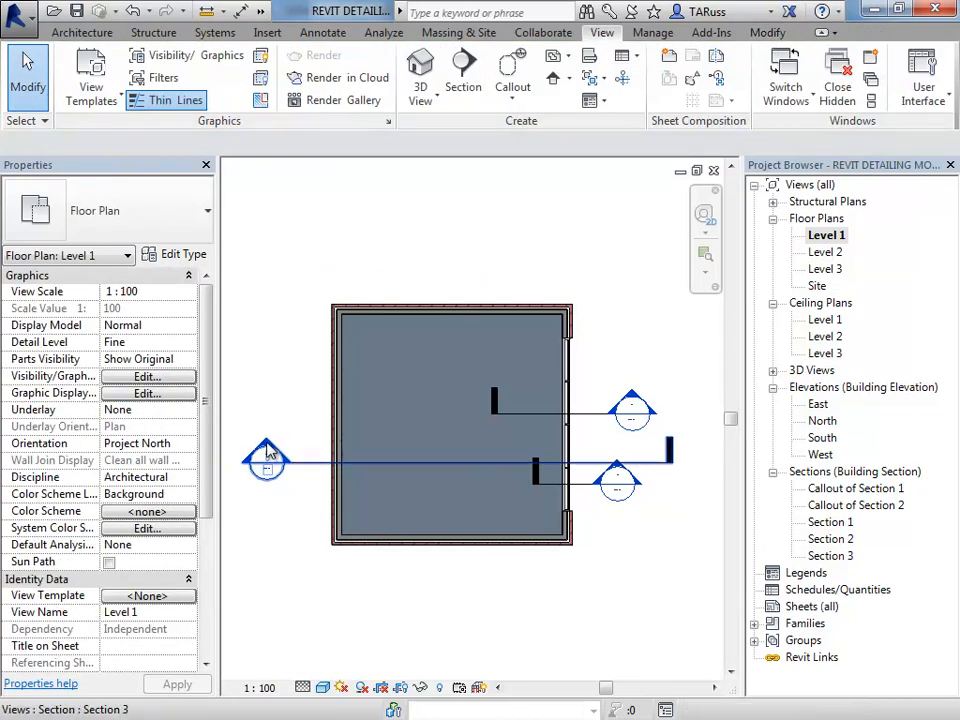
Step: Open the new Section 3 view and examine where the Level 2 floor meets the curtain wall
double_click(266, 452)
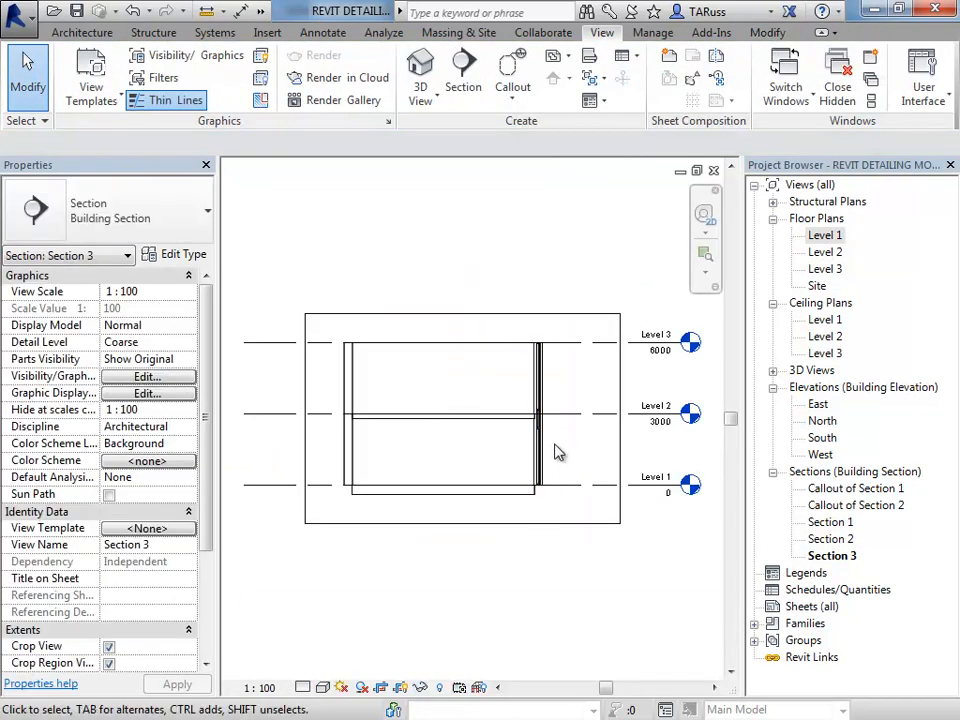
scroll(605, 441, up, 3)
scroll(556, 464, down, 1)
middle_drag(556, 464, 456, 510)
scroll(446, 497, up, 2)
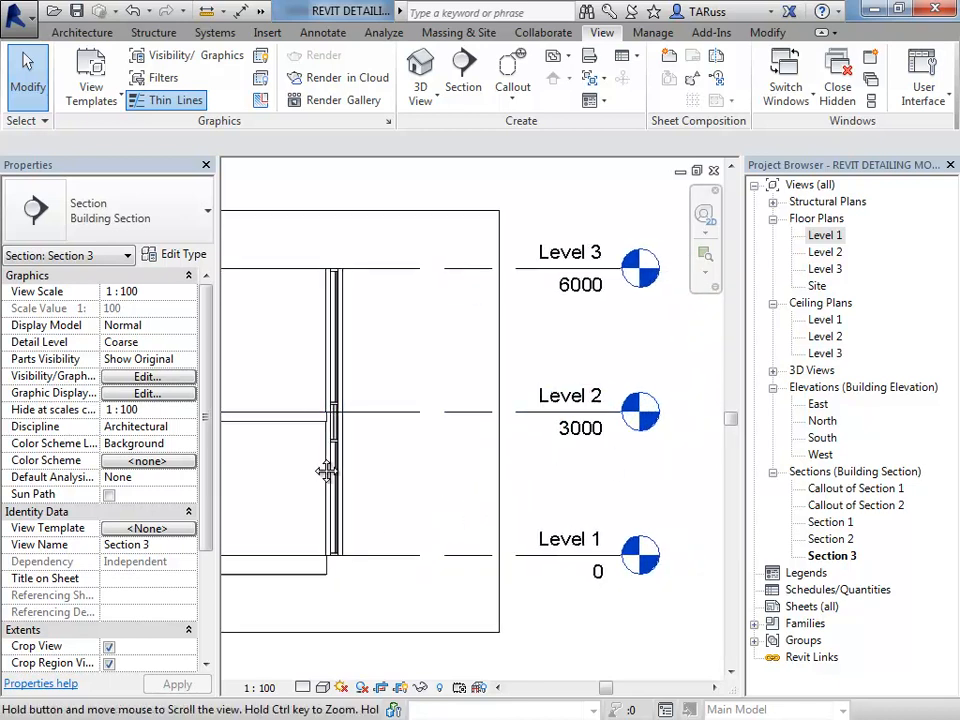
middle_drag(327, 454, 439, 454)
scroll(441, 420, up, 3)
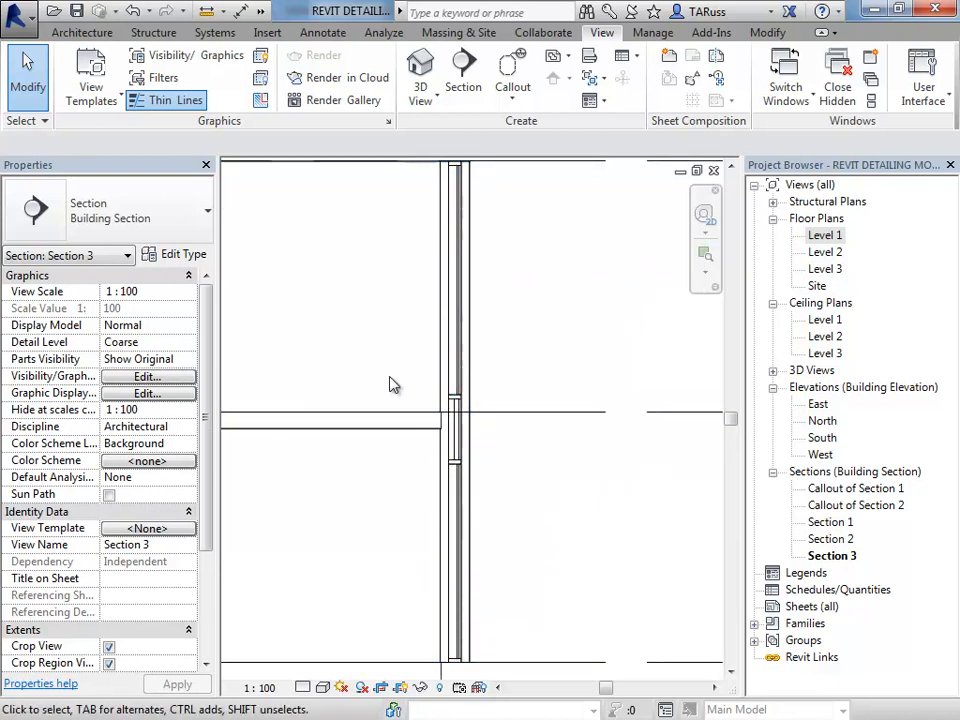
scroll(460, 385, down, 3)
middle_drag(467, 395, 521, 386)
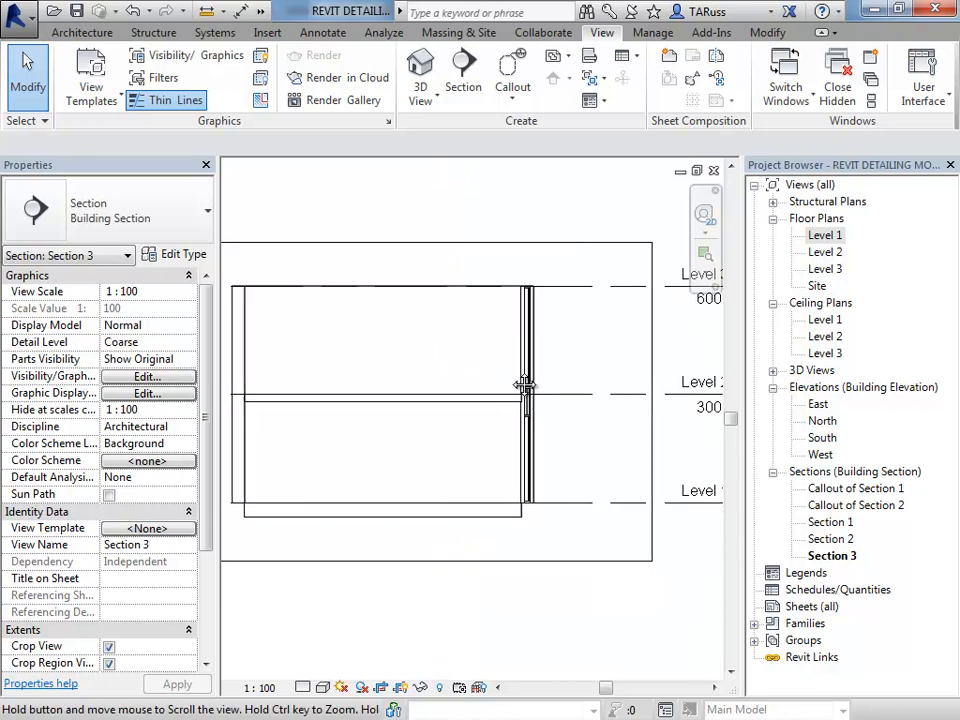
Step: Return to the Level 1 floor plan and delete Section 2, Section 1 and Section 3 along with their dependent callout views
double_click(815, 236)
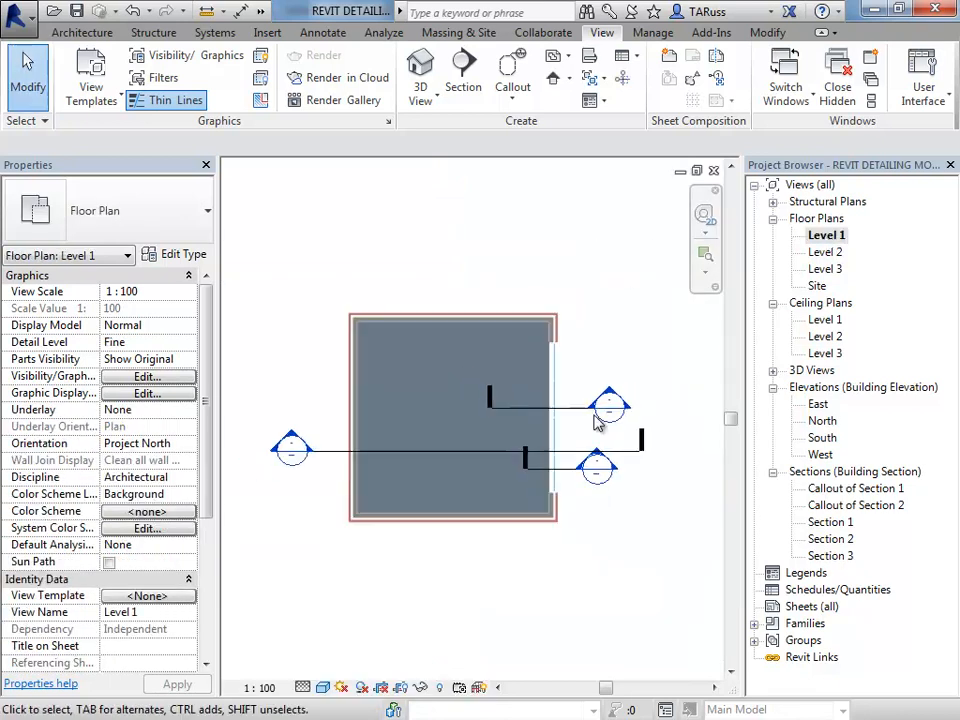
scroll(594, 422, up, 5)
click(589, 593)
key(Delete)
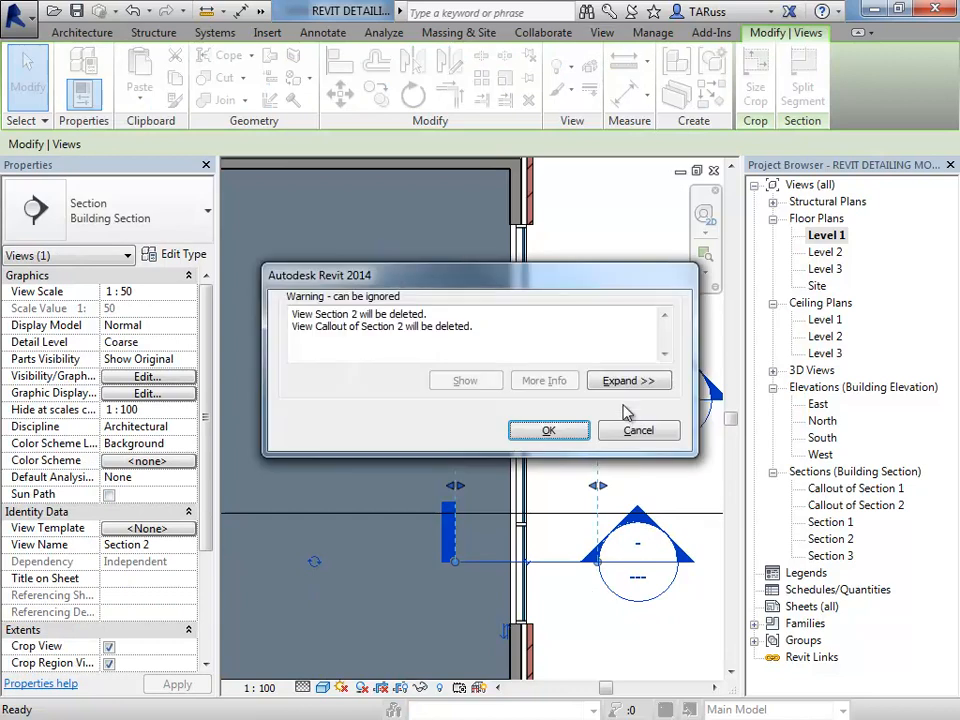
click(549, 431)
click(568, 404)
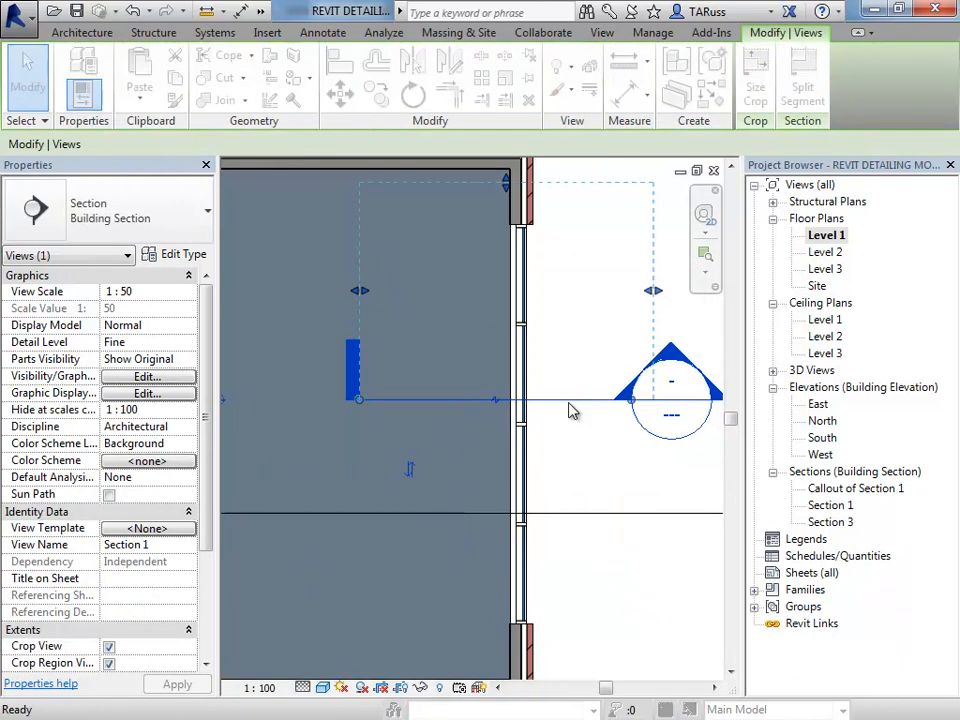
key(Delete)
click(551, 440)
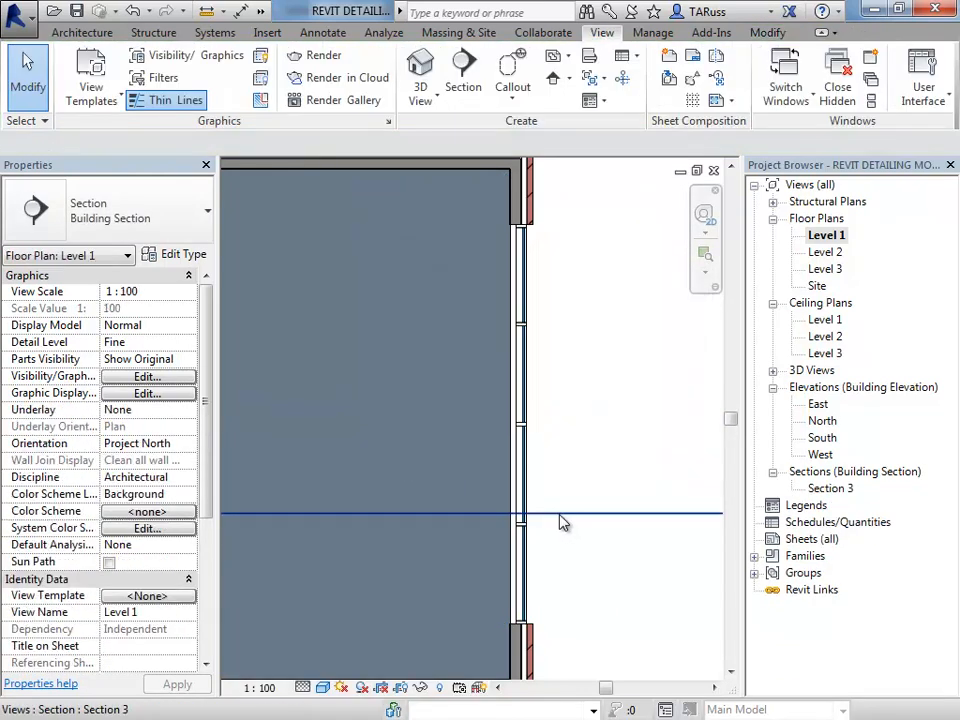
key(Delete)
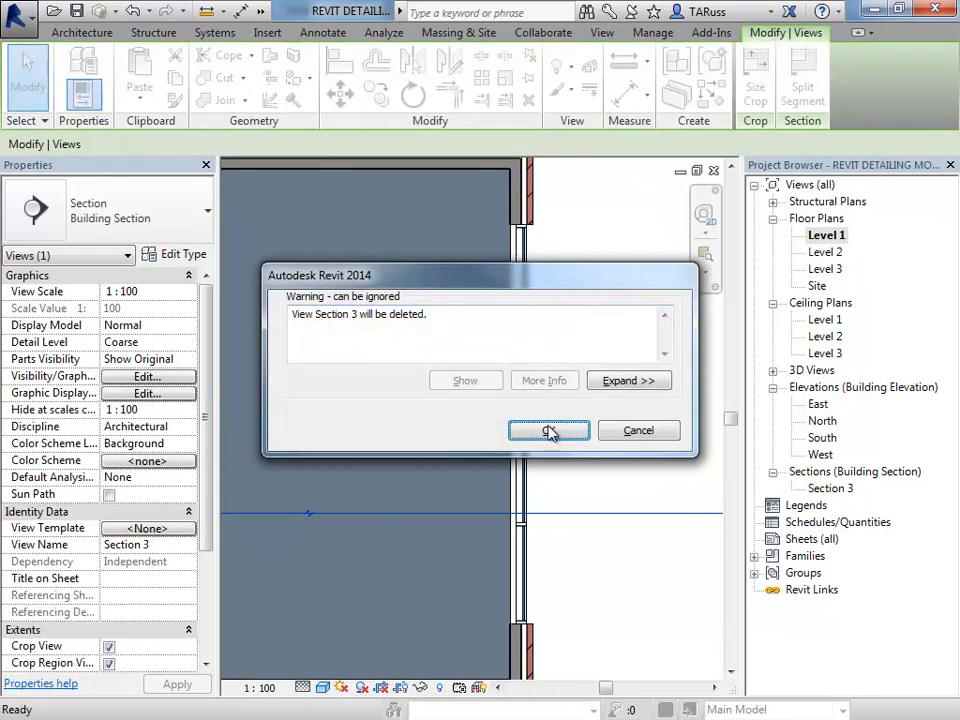
click(551, 430)
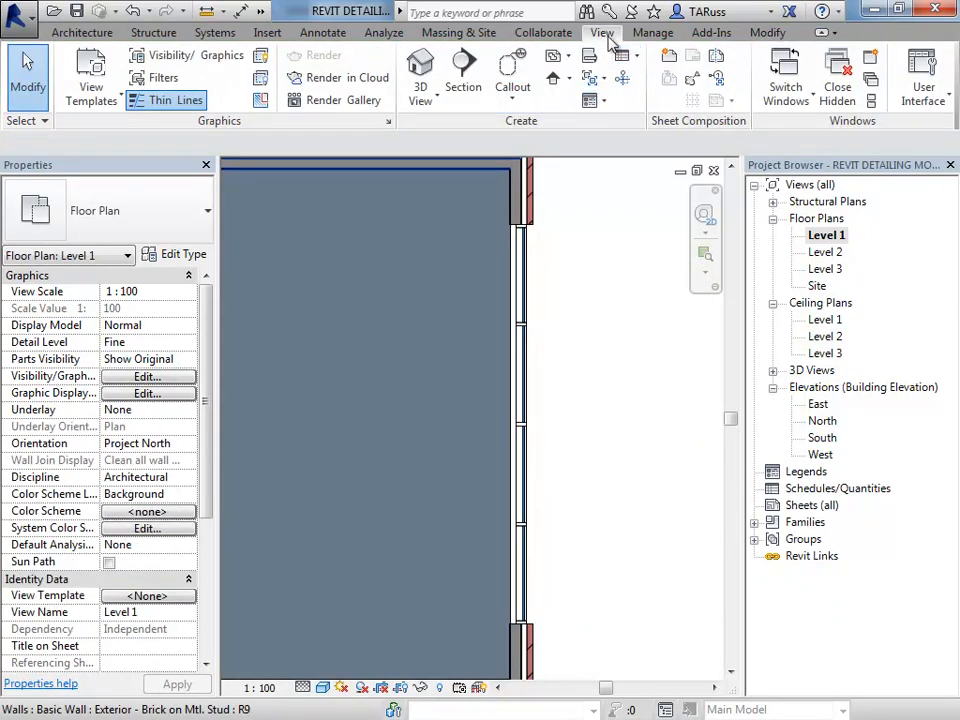
Step: Draw a short horizontal building section from outside the curtain wall into the building, inspect its view, and return to the Level 1 plan
click(468, 72)
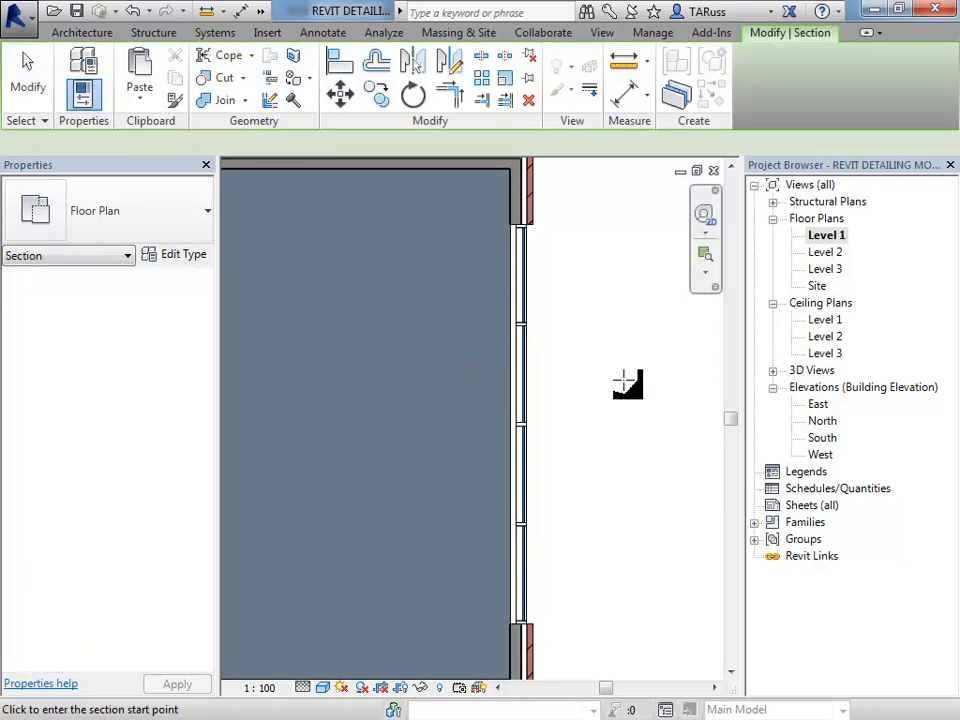
click(615, 382)
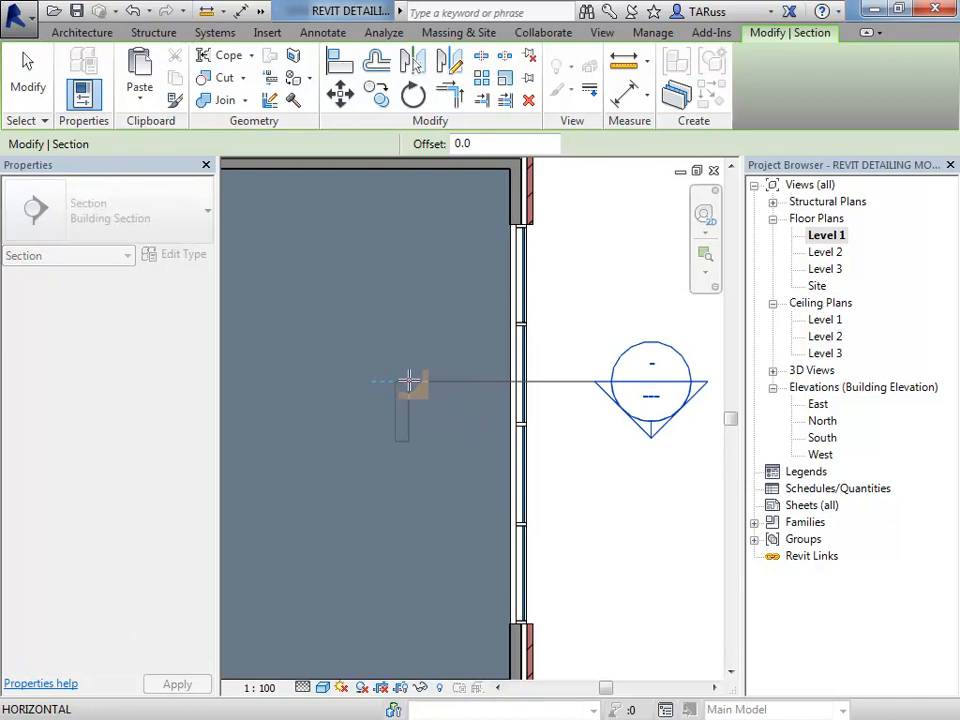
click(409, 380)
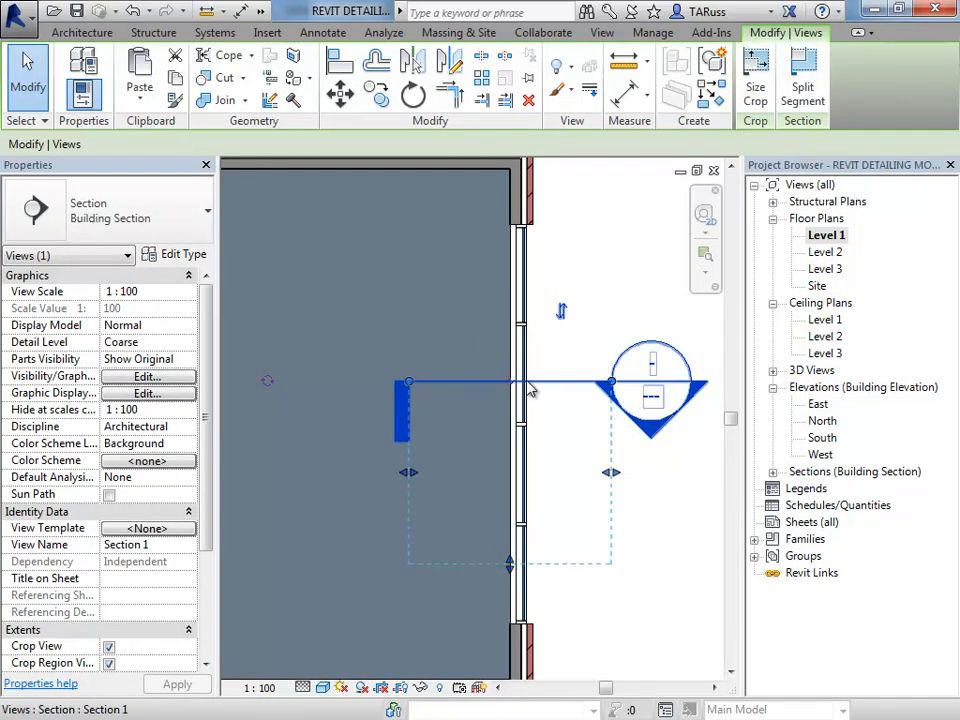
middle_drag(574, 374, 527, 371)
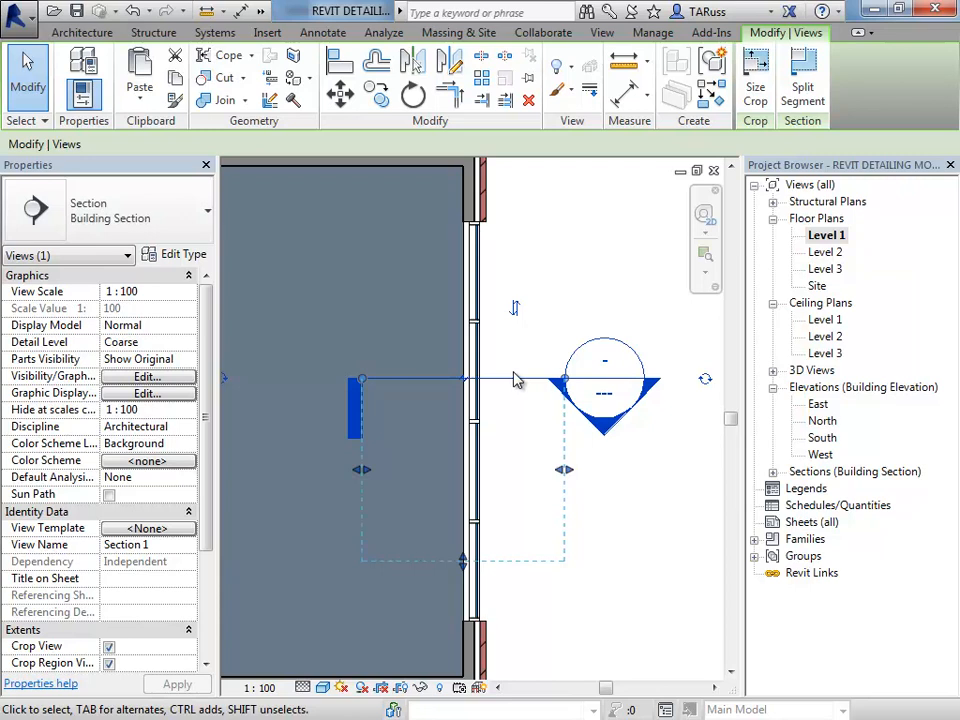
double_click(606, 435)
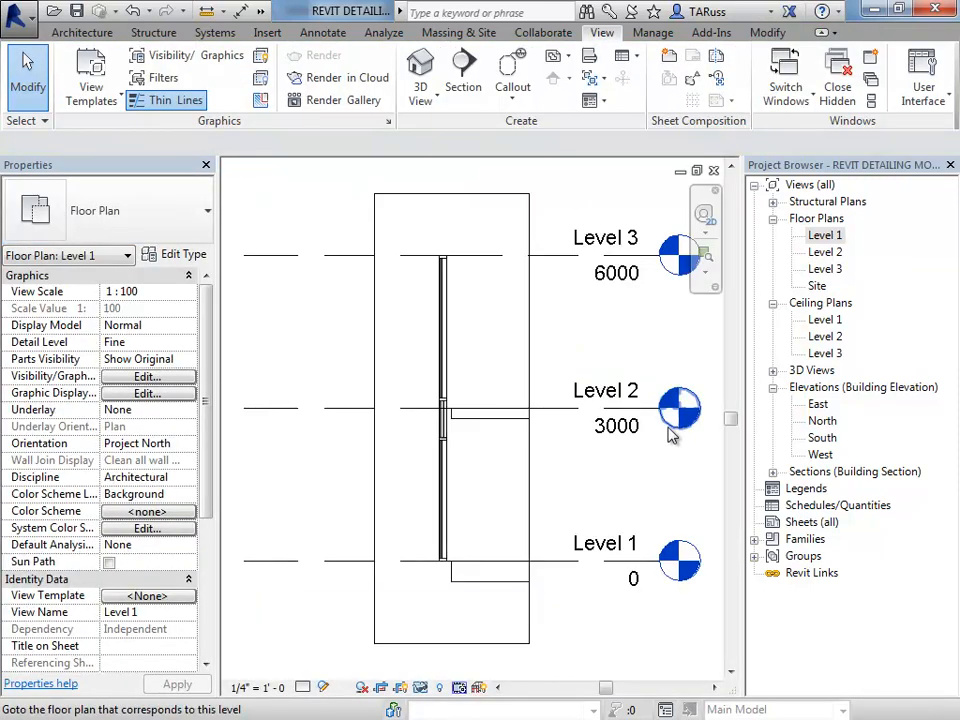
double_click(833, 237)
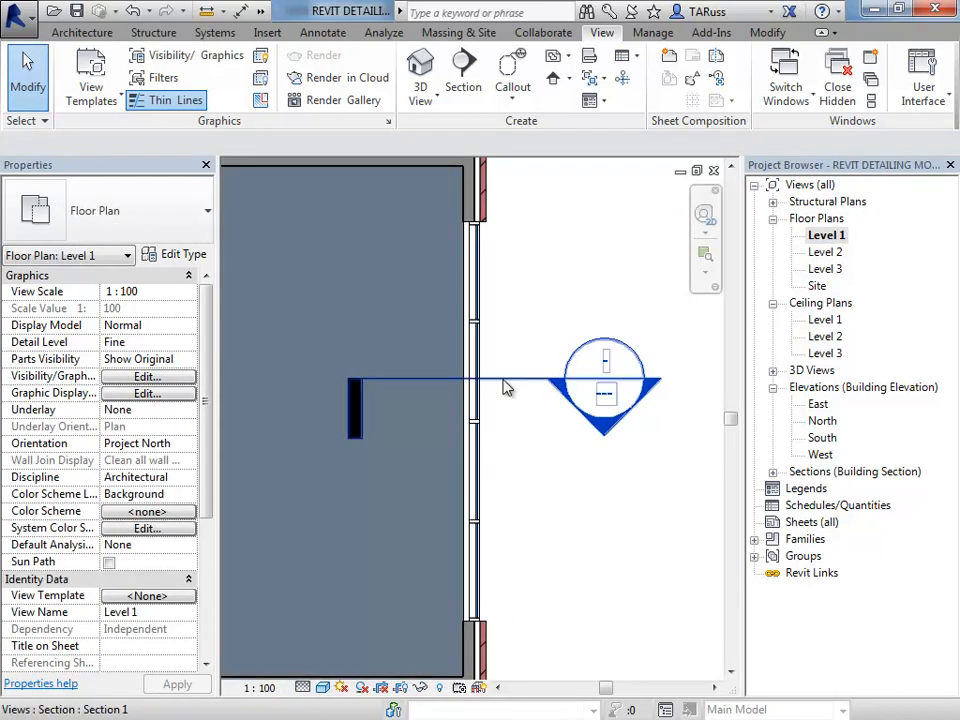
Step: Flip the new section to face the opposite direction and shorten its view depth to end within the curtain wall's length
click(513, 386)
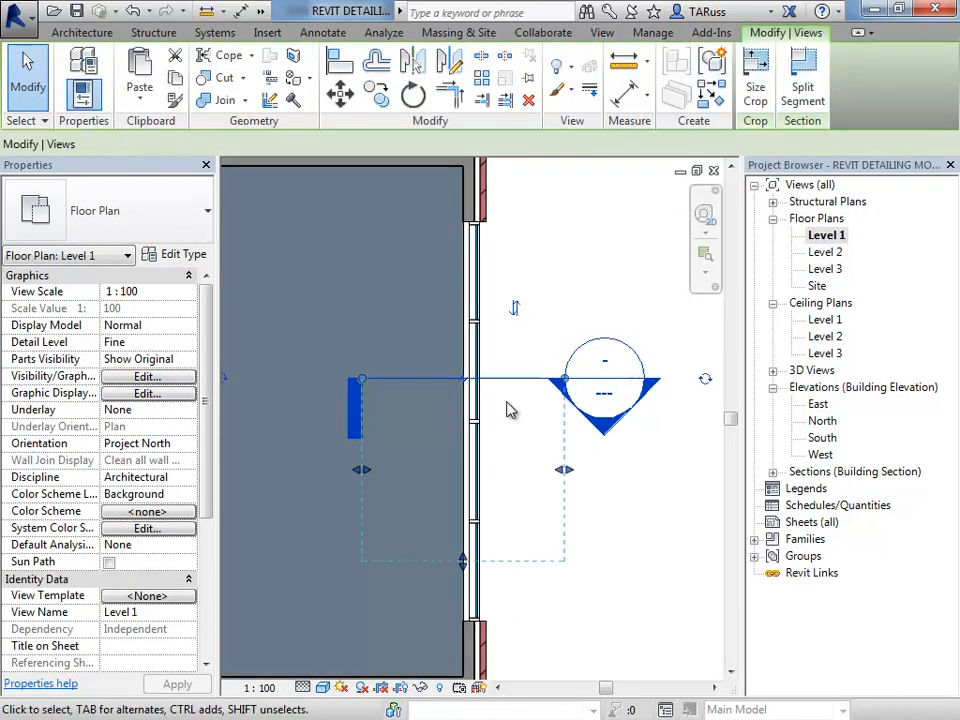
click(515, 312)
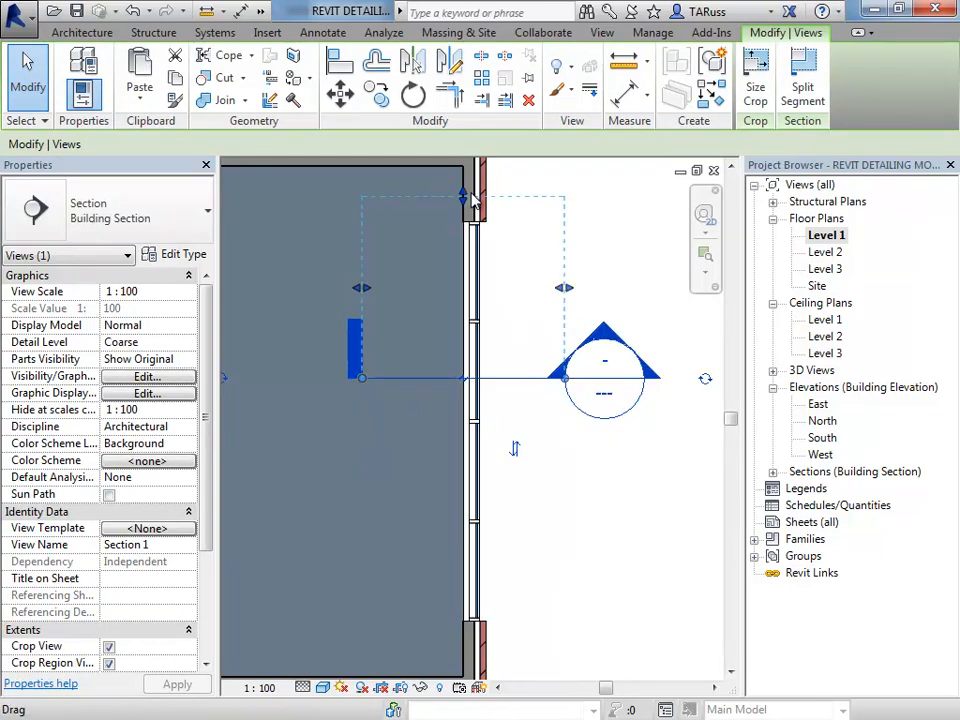
drag(461, 200, 463, 269)
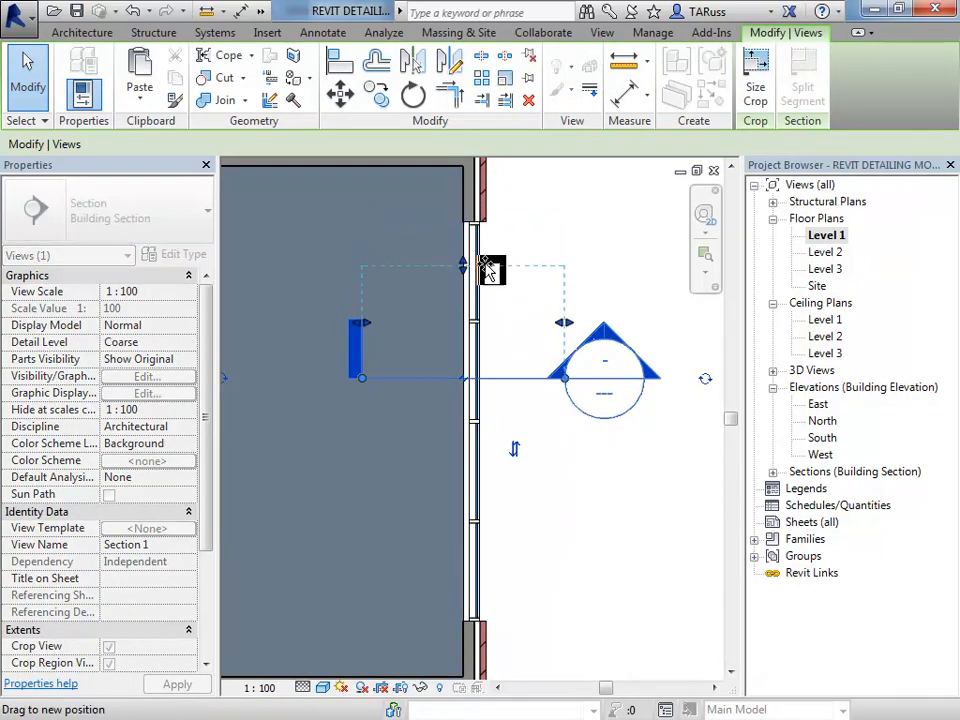
scroll(465, 265, up, 1)
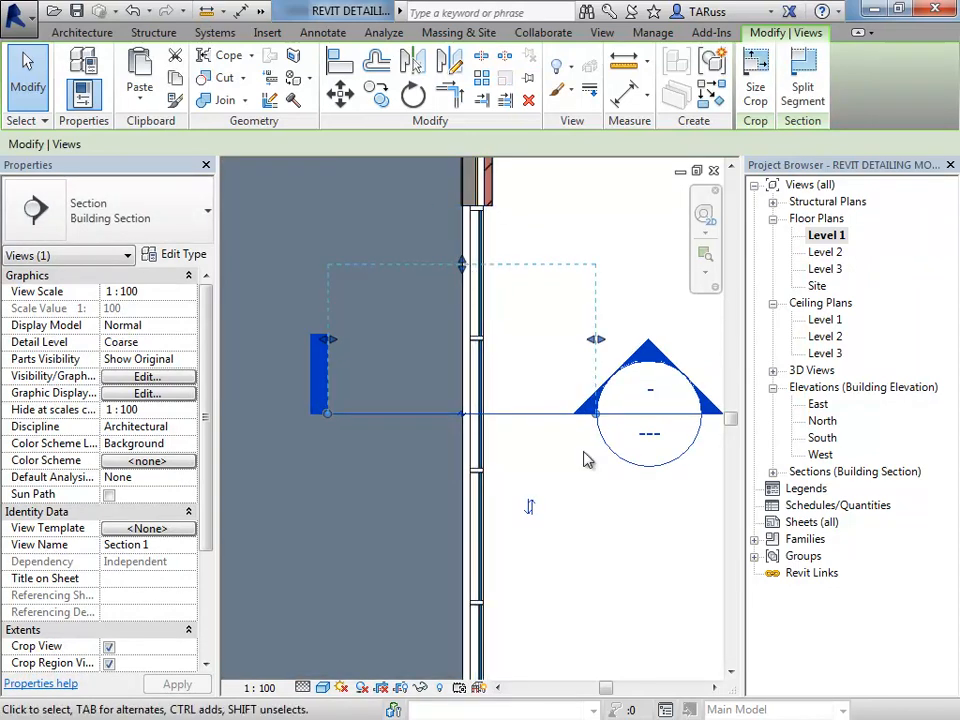
scroll(379, 388, down, 1)
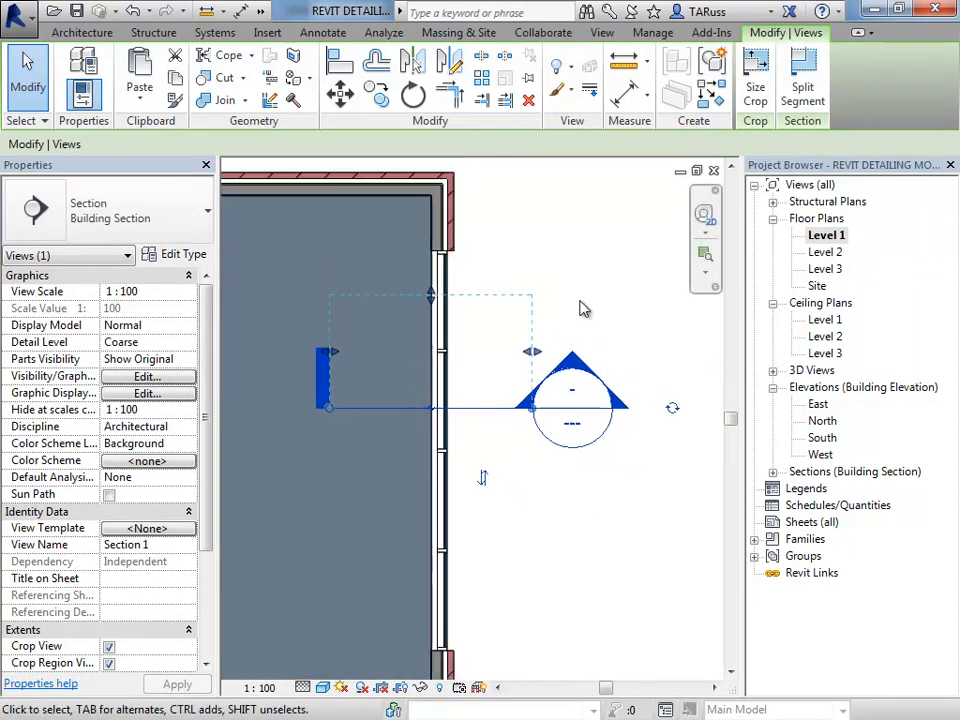
click(630, 316)
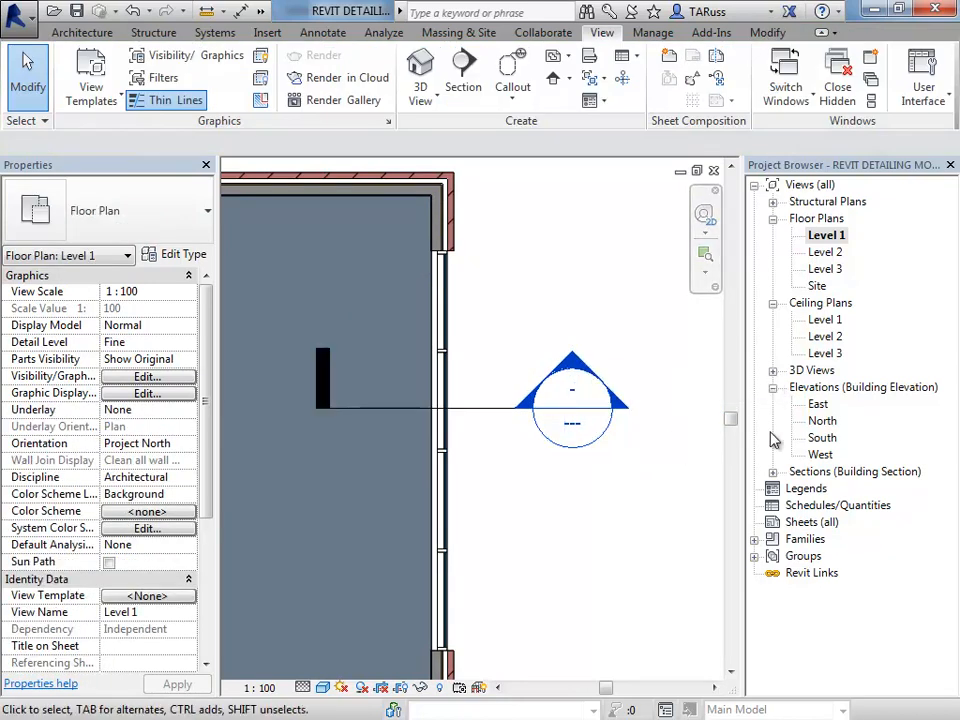
Step: Open the Section 1 view and set its detail level to Fine with the Hidden Line visual style
click(772, 471)
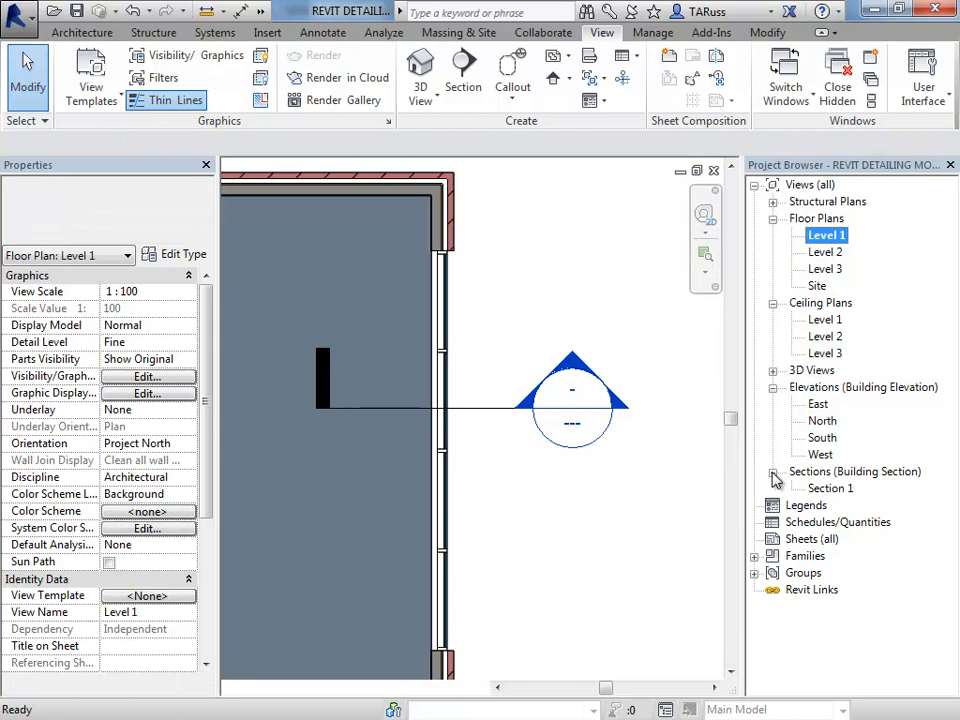
double_click(834, 490)
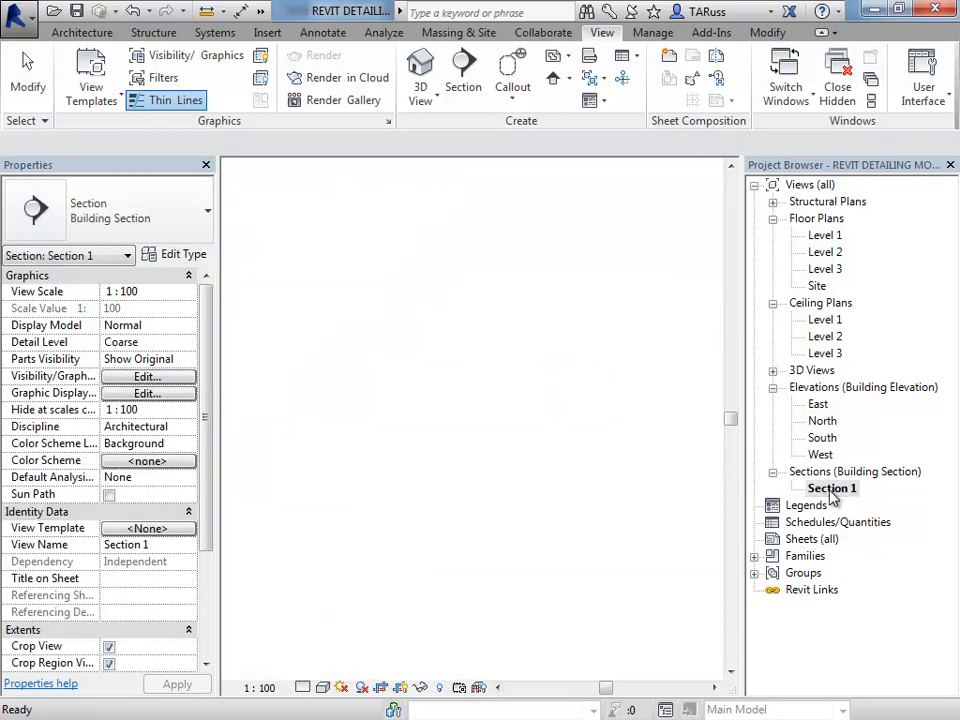
middle_drag(544, 467, 483, 473)
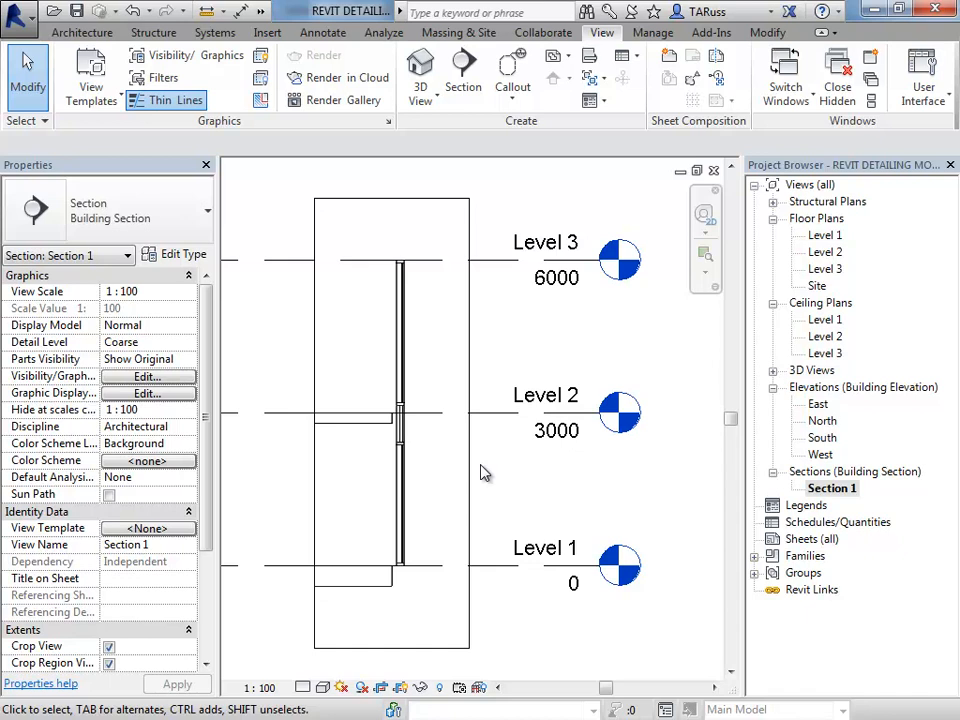
click(302, 689)
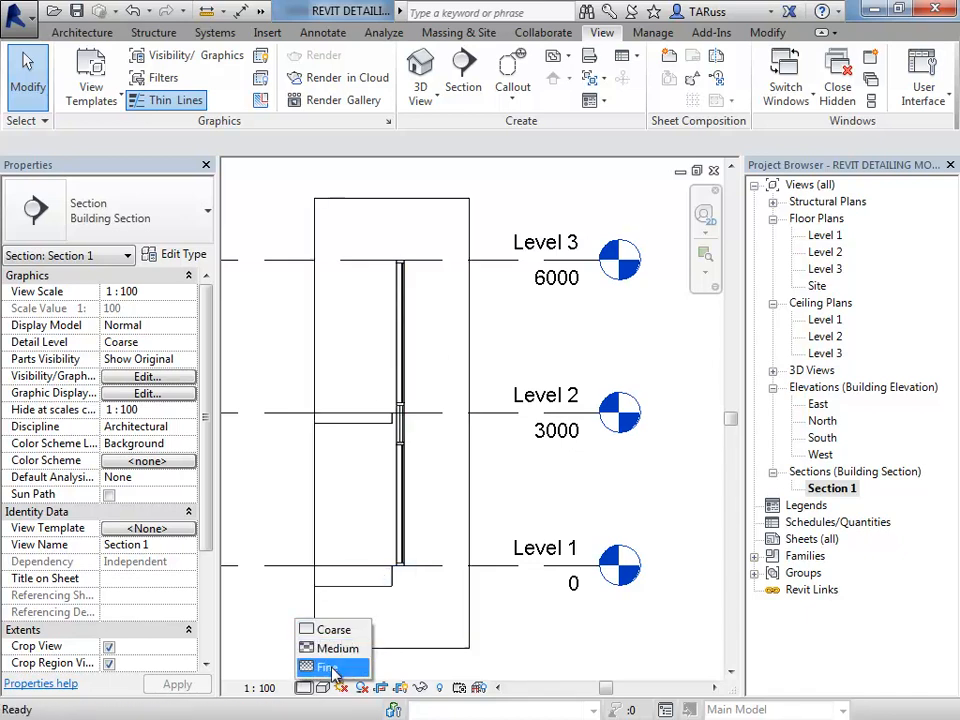
click(330, 667)
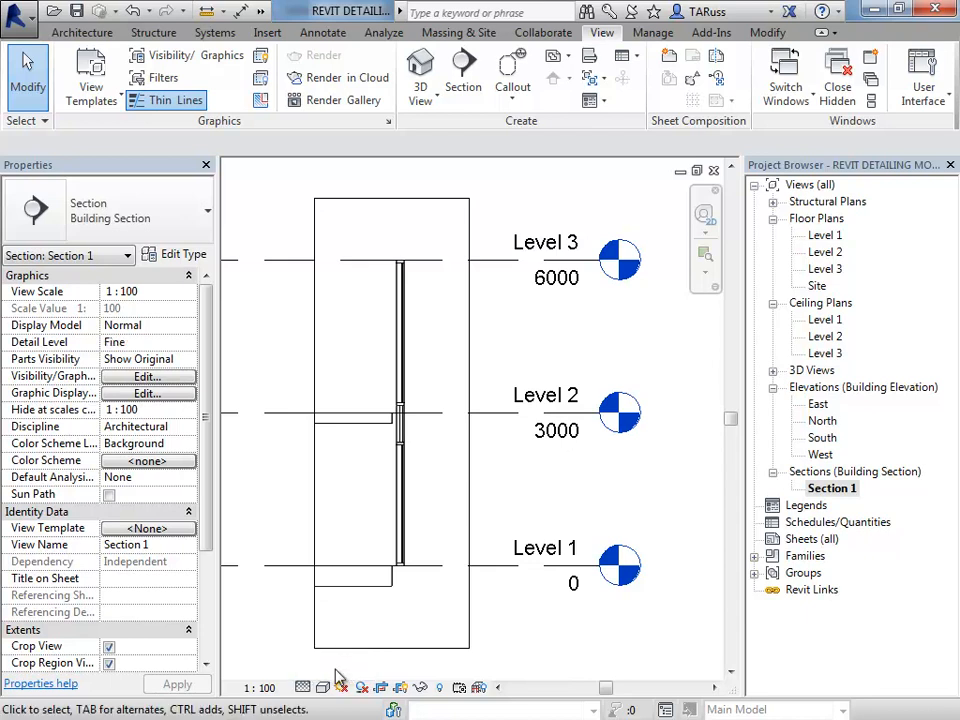
click(324, 688)
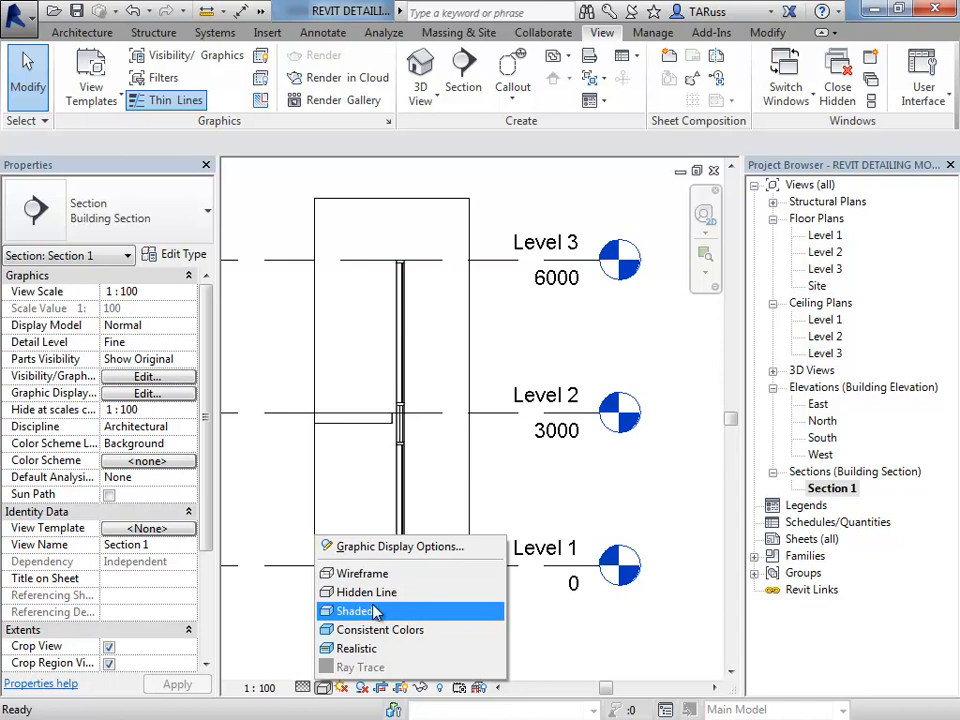
click(345, 592)
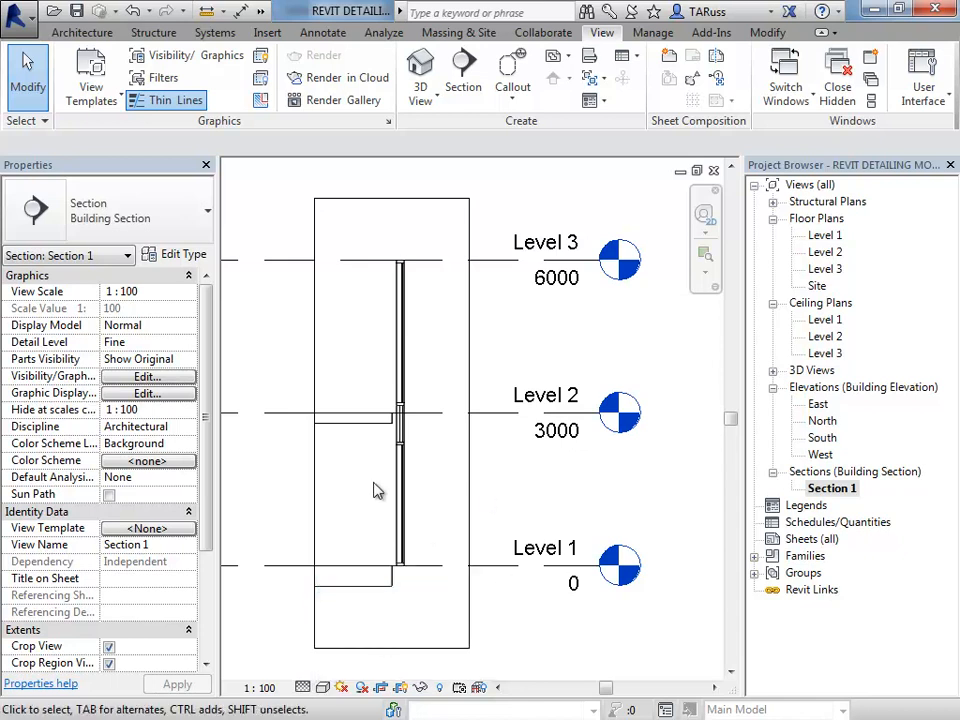
Step: Examine the Level 2 floor edge and the curtain wall panel beside it in Section 1, and open the default 3D view
scroll(380, 445, up, 5)
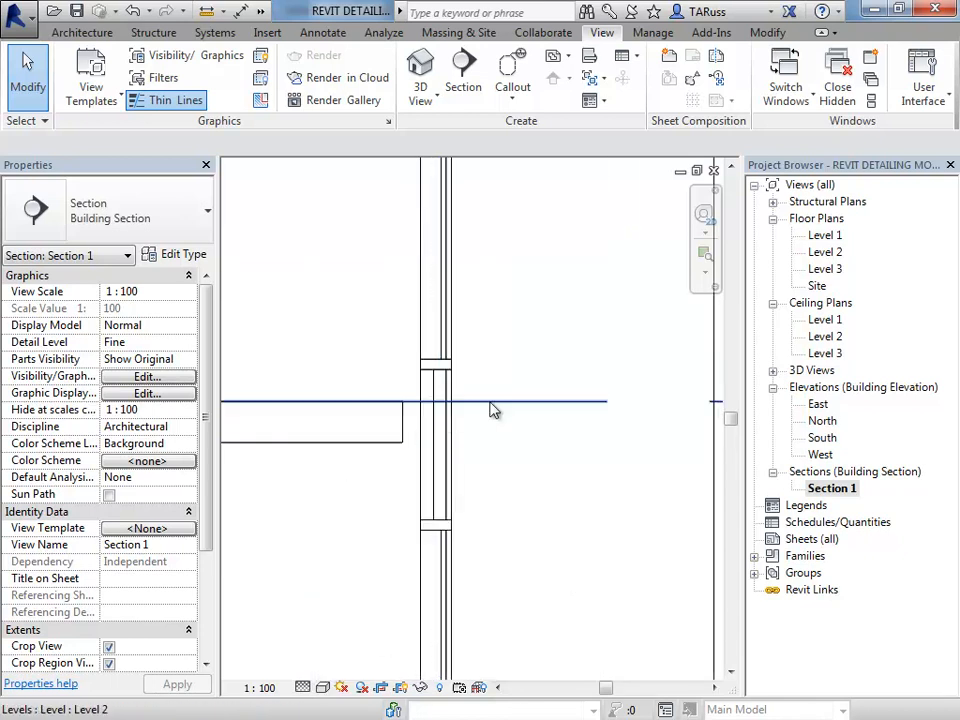
middle_drag(433, 450, 501, 381)
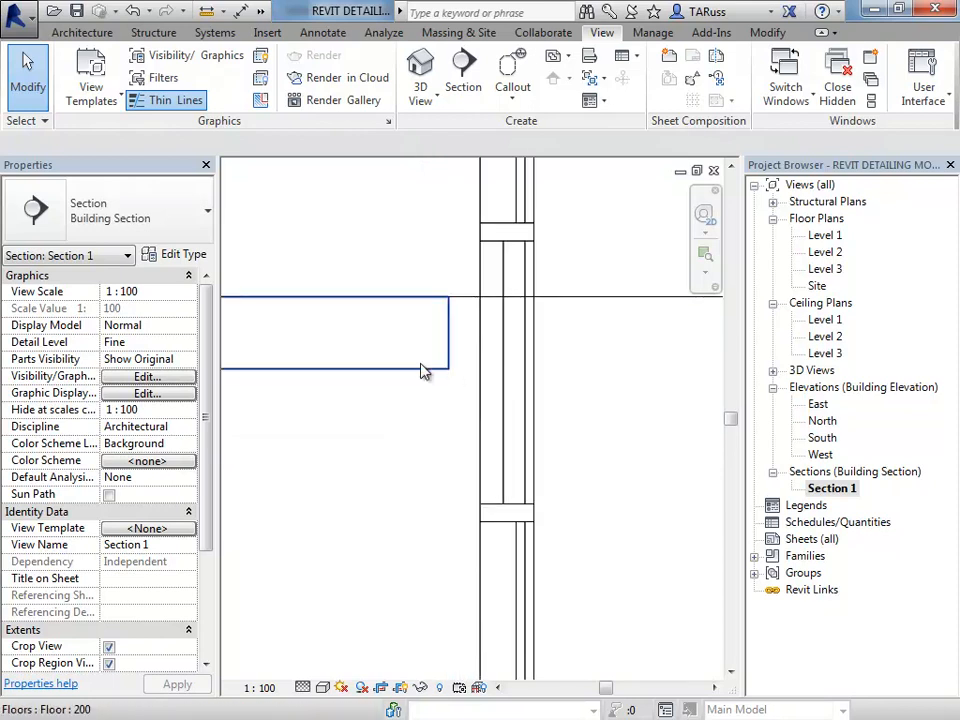
scroll(425, 373, down, 4)
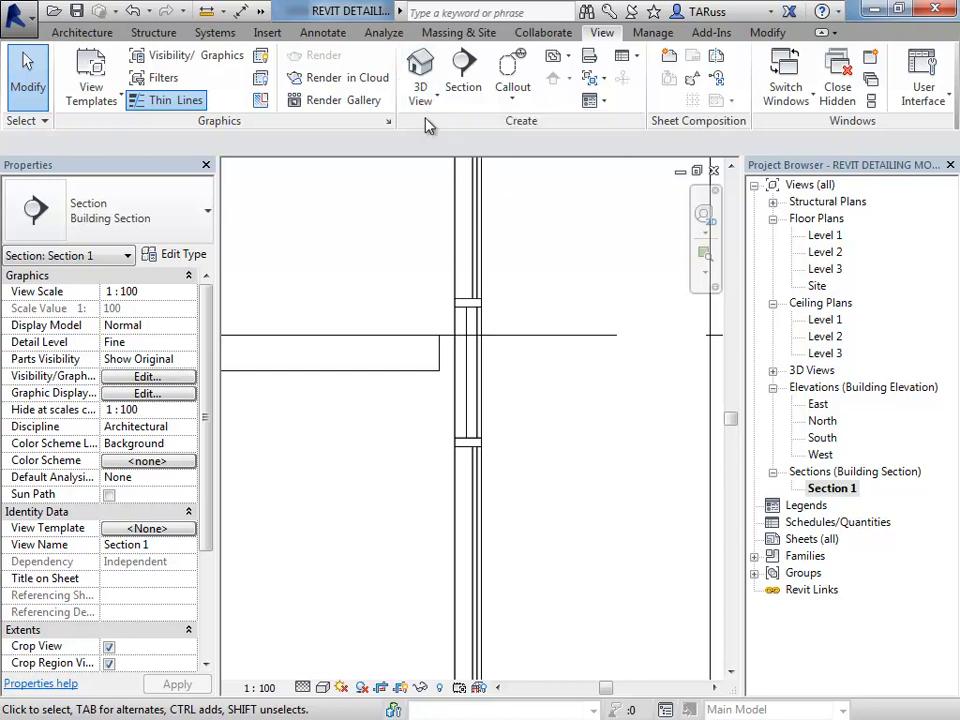
click(261, 12)
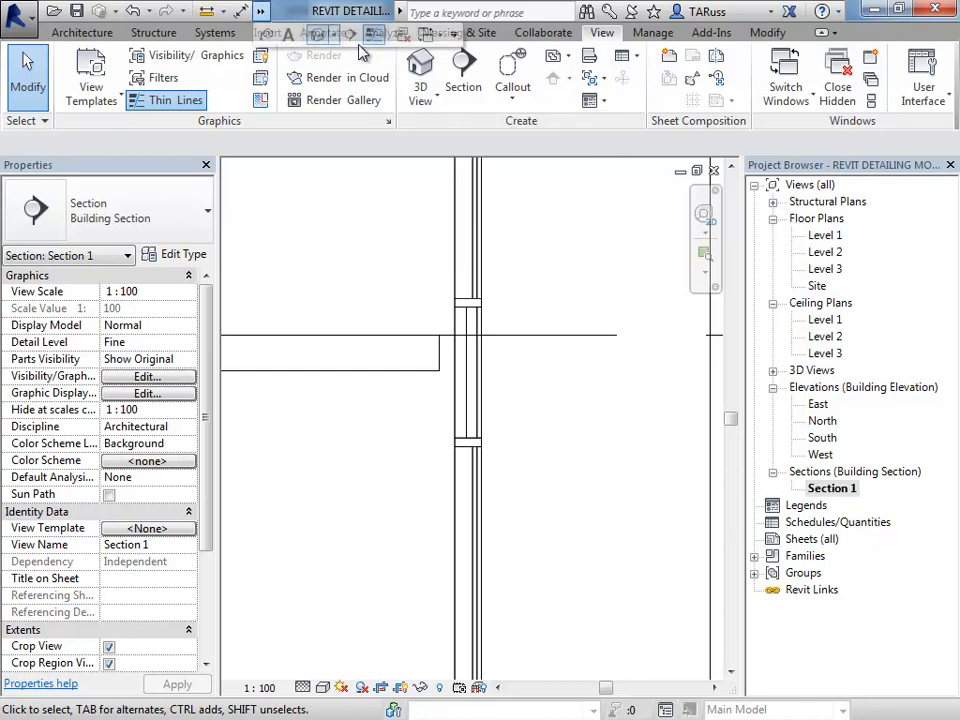
click(315, 35)
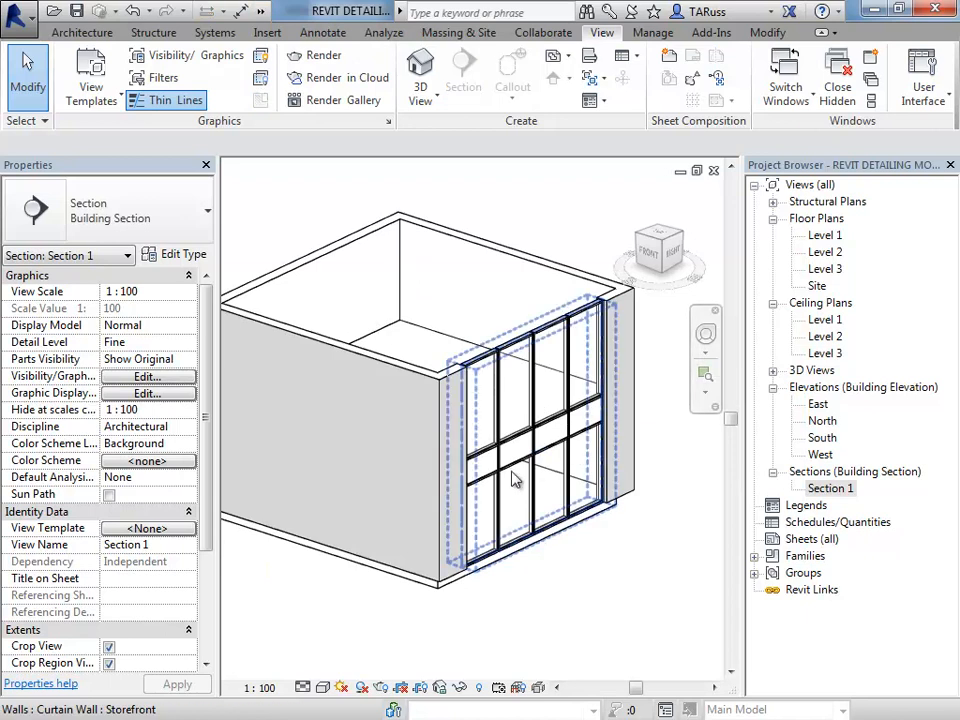
Step: Select a single solid curtain panel in the storefront's middle band at Level 2, rather than the whole curtain wall
scroll(589, 441, up, 5)
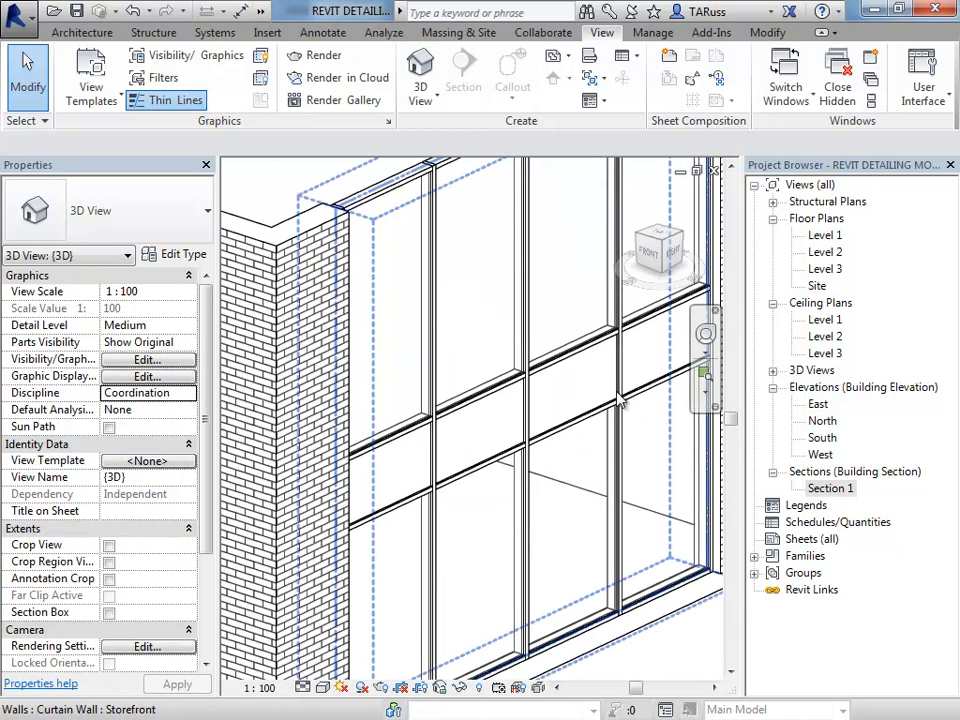
click(618, 398)
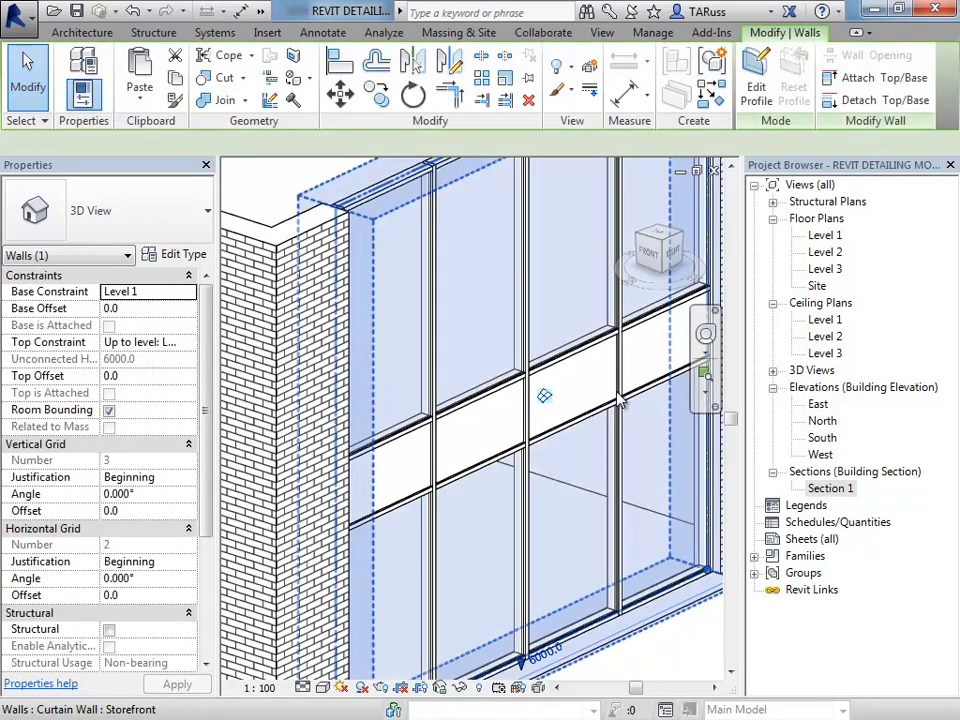
key(Escape)
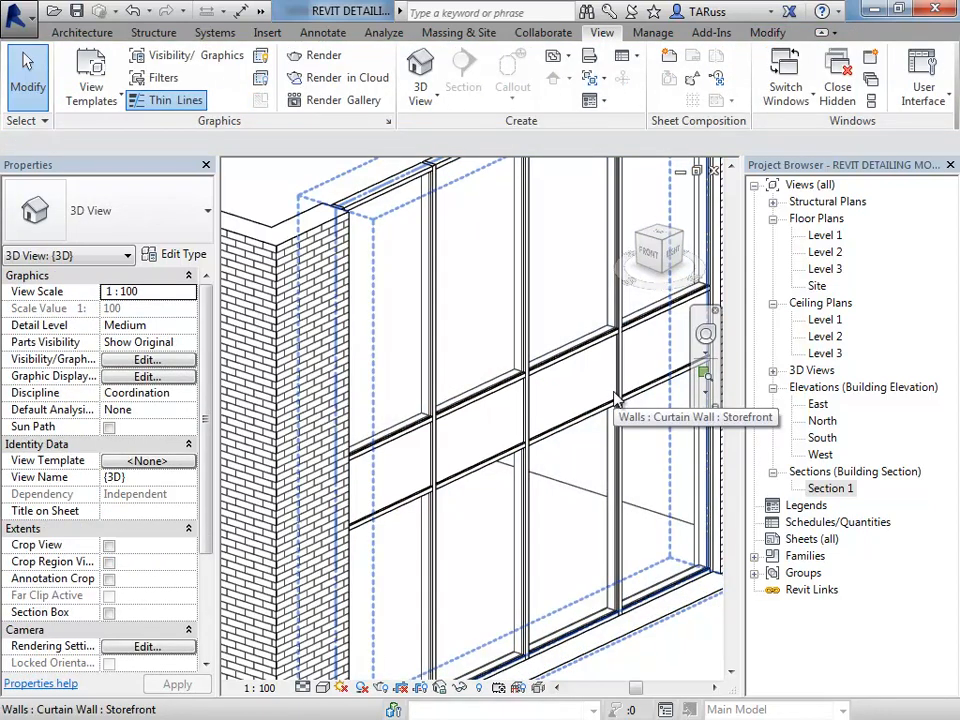
key(Tab)
click(617, 400)
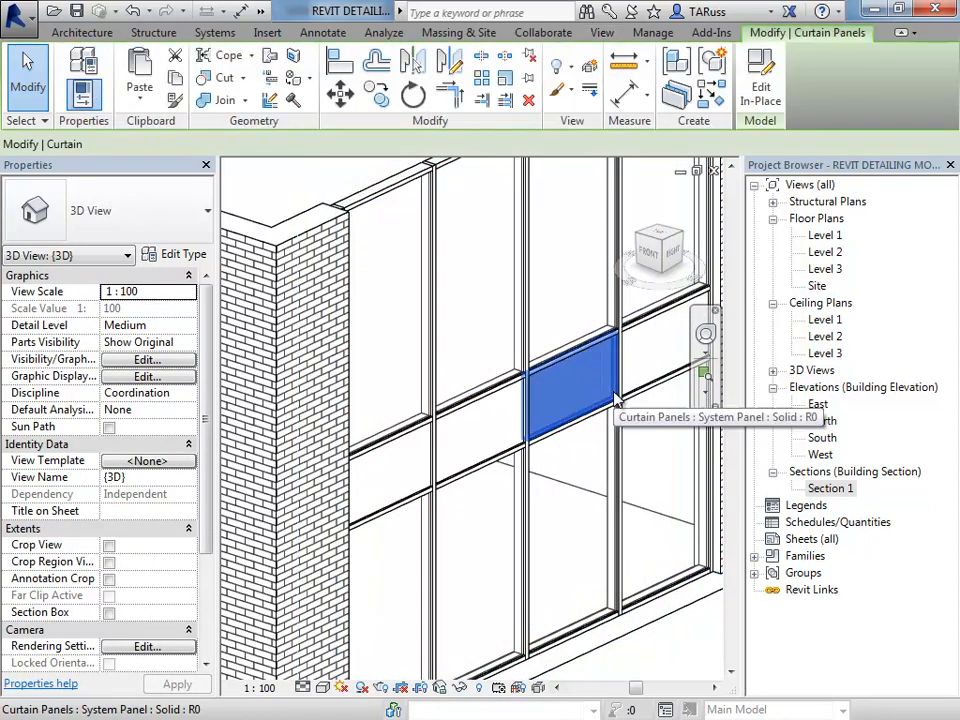
shift+middle_drag(591, 538, 521, 476)
scroll(530, 437, up, 2)
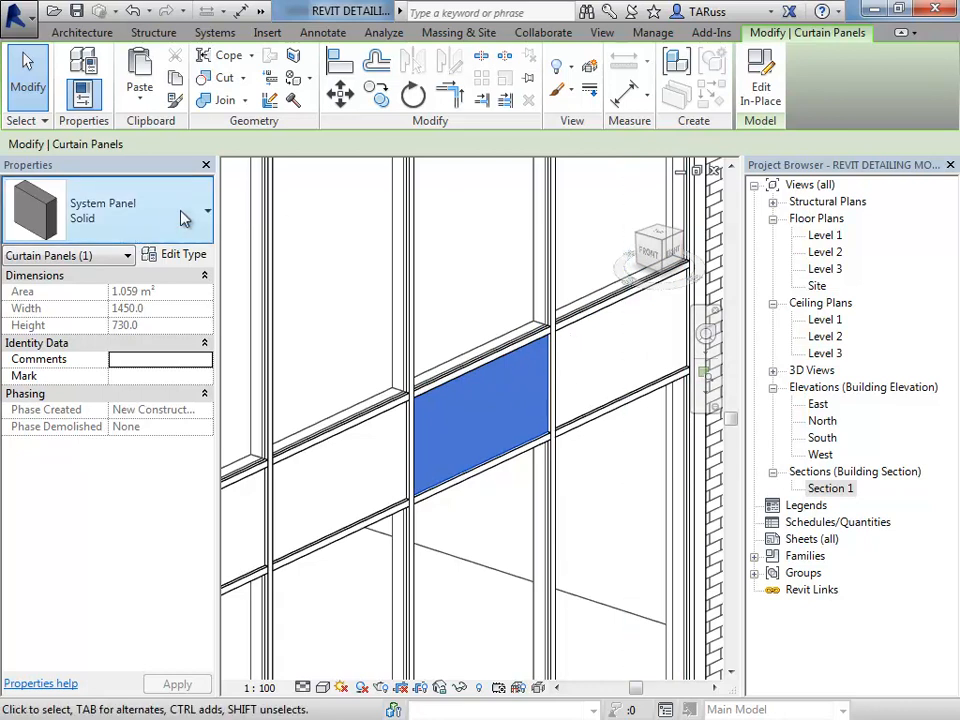
Step: Review the alternative types available for the selected solid curtain panel and leave its type as it is
click(85, 203)
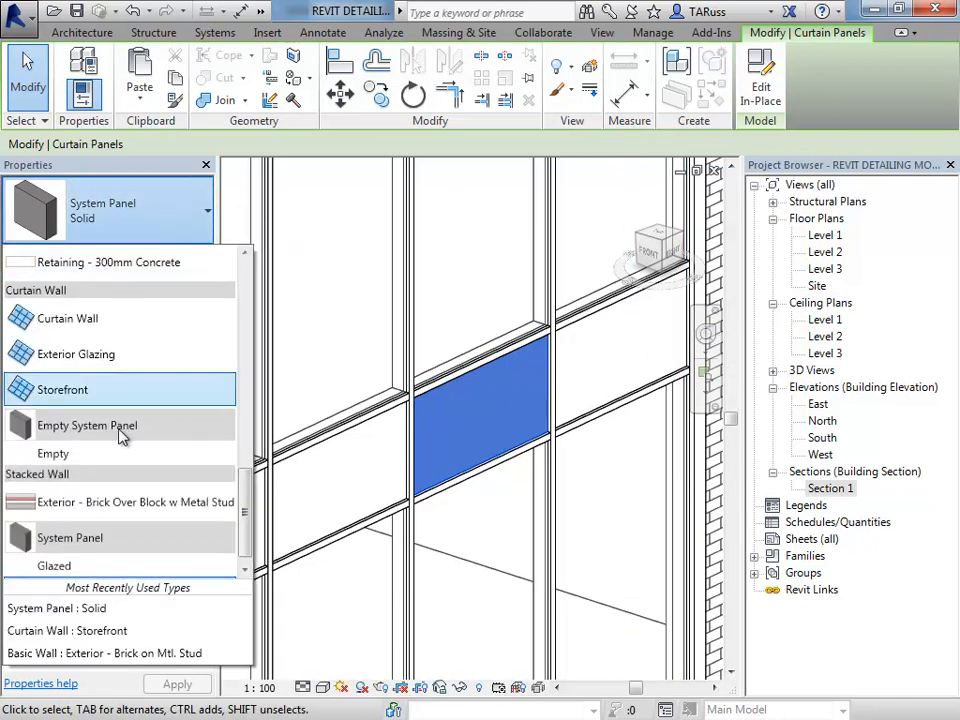
click(244, 567)
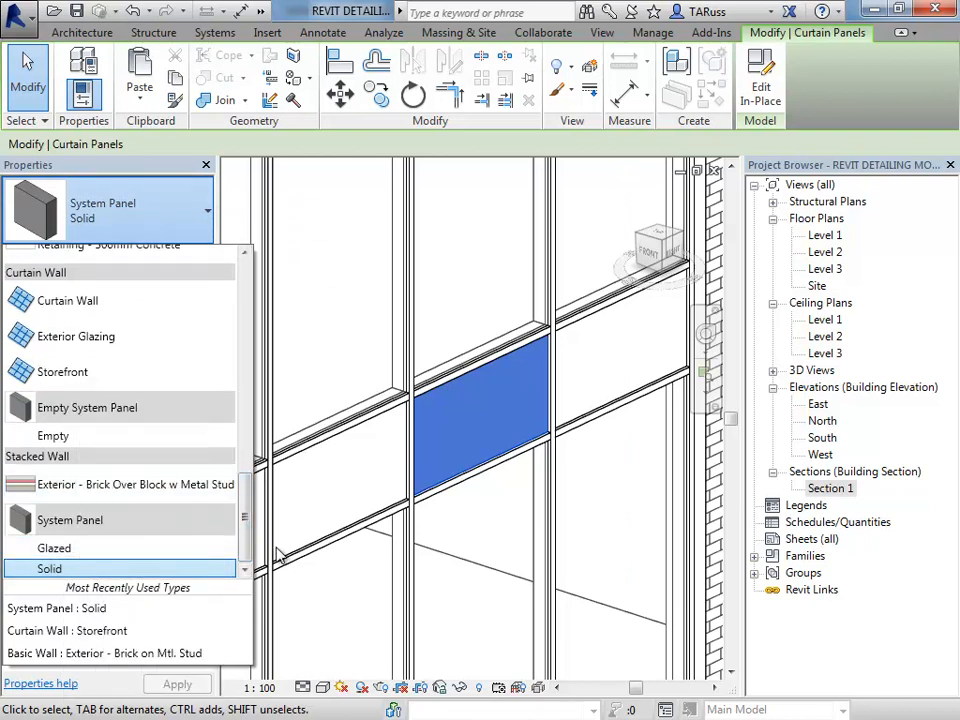
click(408, 458)
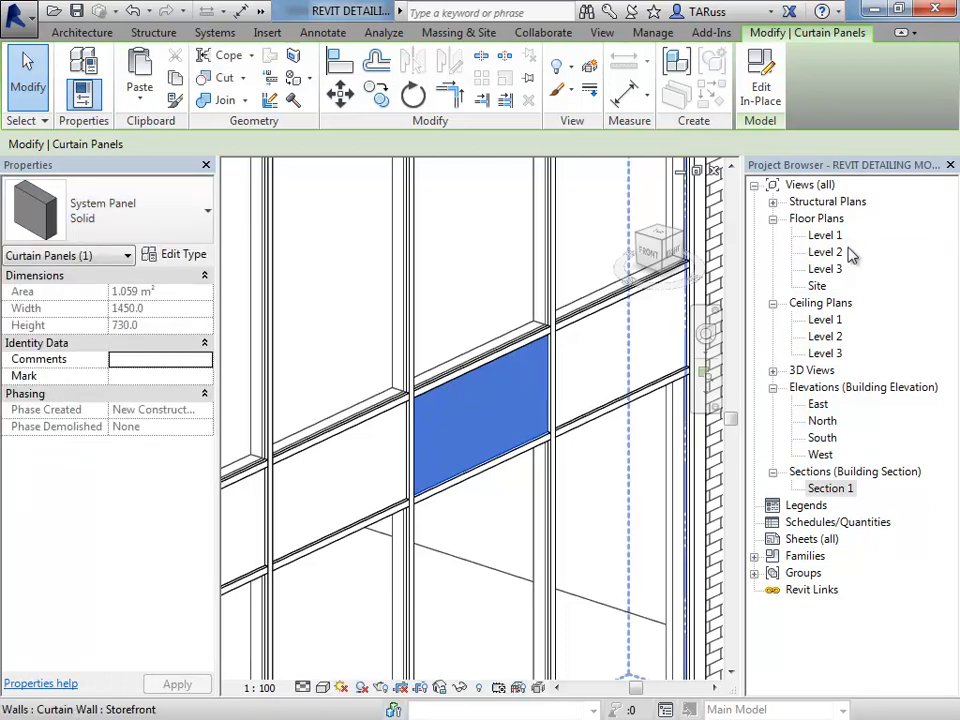
Step: Open the Section 1 view and set its view scale to 1:50
double_click(830, 488)
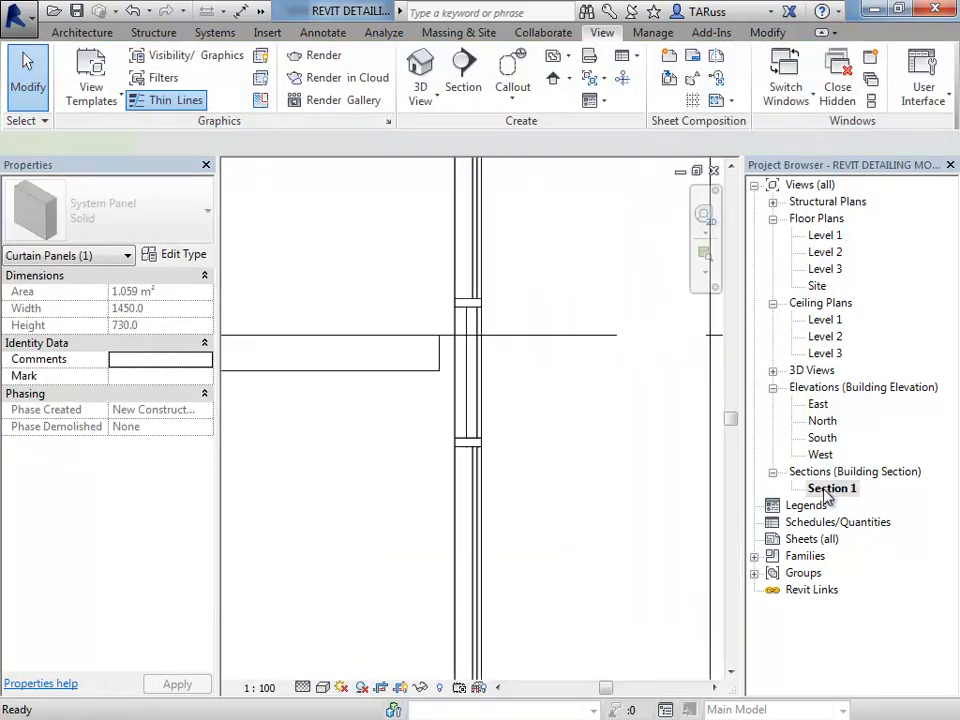
scroll(531, 373, down, 2)
middle_drag(531, 373, 499, 399)
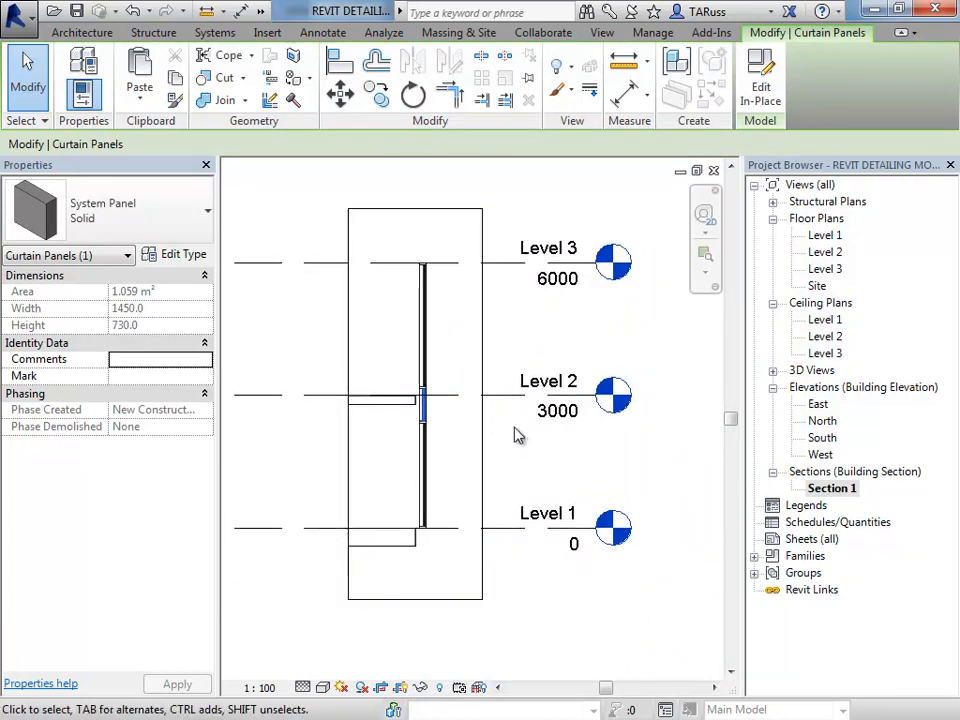
click(265, 688)
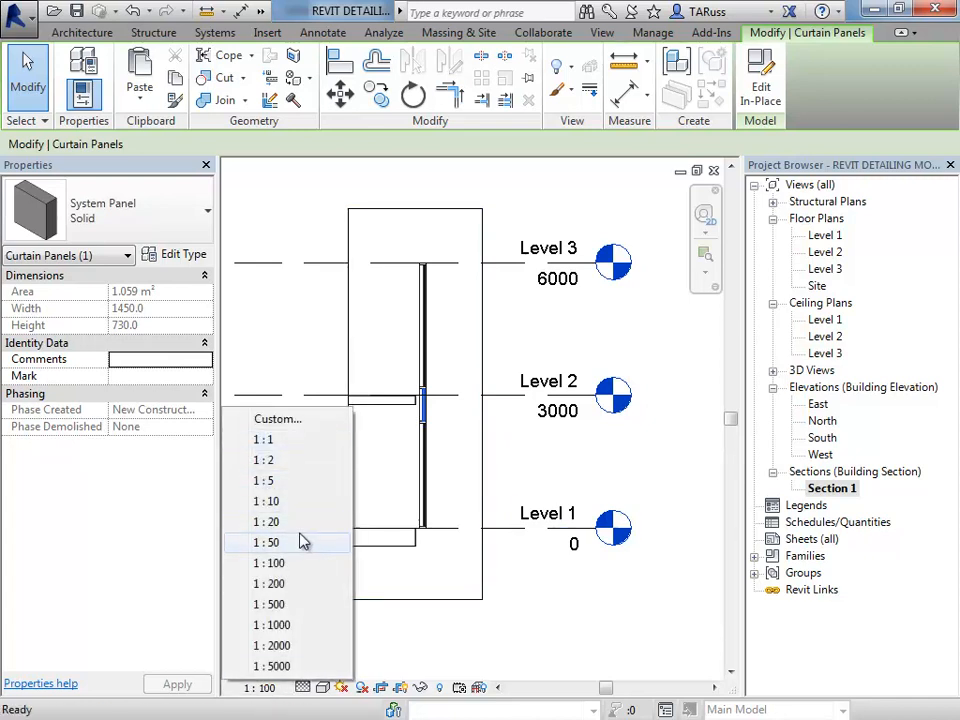
click(268, 542)
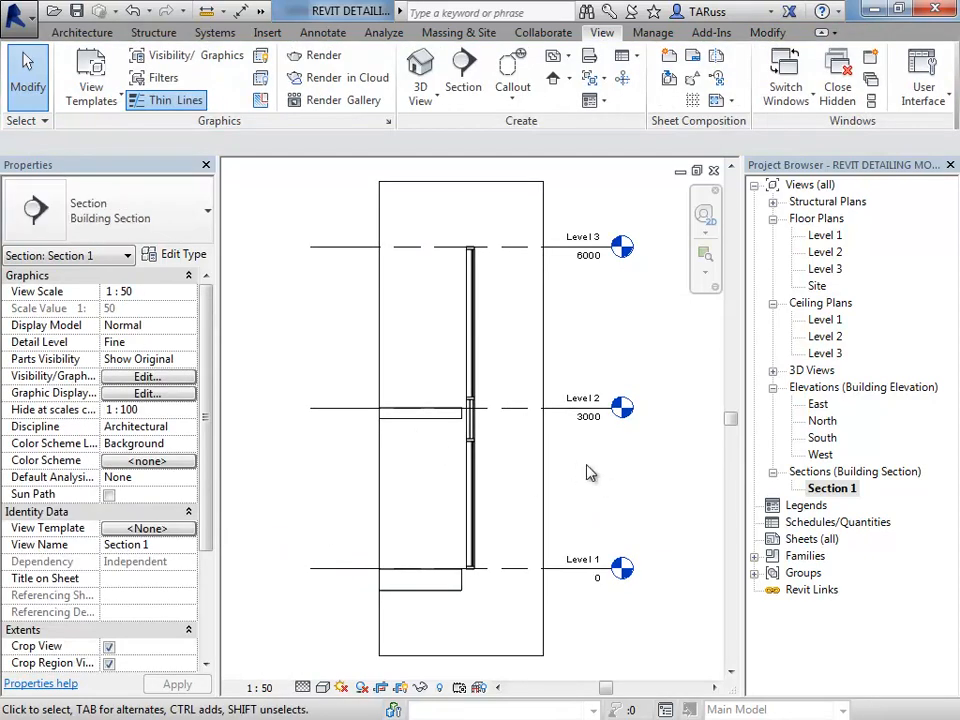
middle_drag(592, 430, 587, 470)
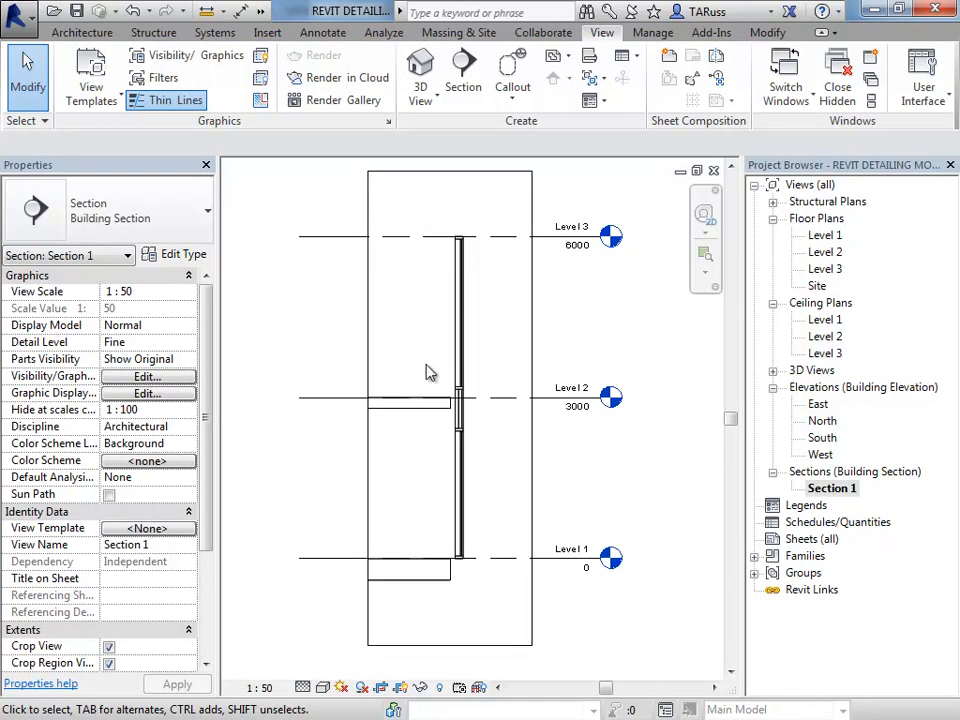
Step: Create a rectangular callout in Section 1 around the Level 2 floor edge and the adjoining curtain wall panel
scroll(469, 420, up, 5)
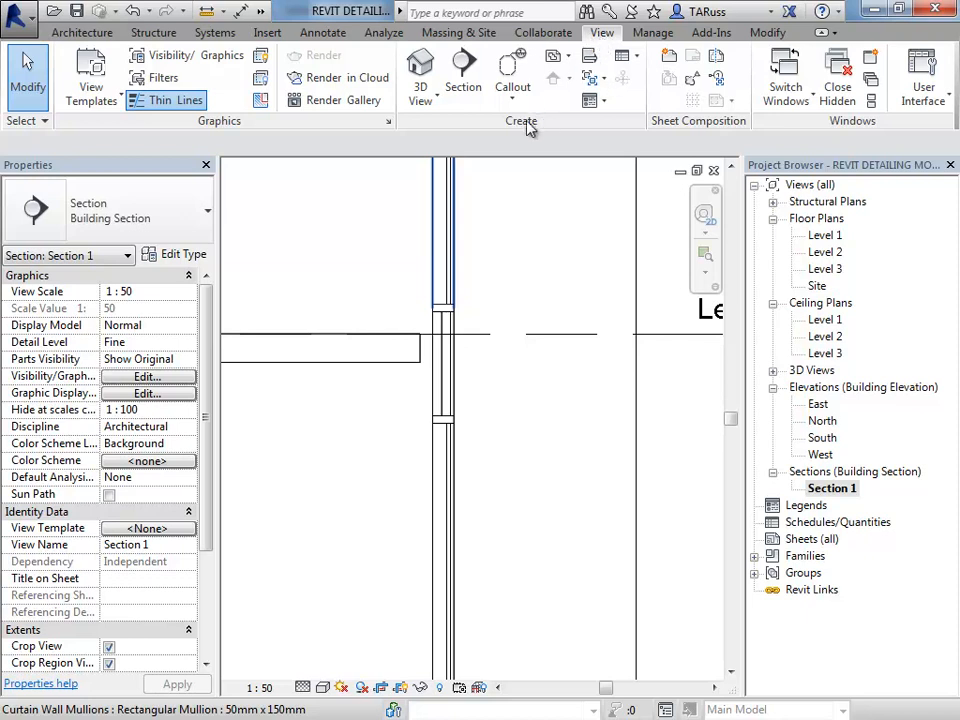
click(510, 82)
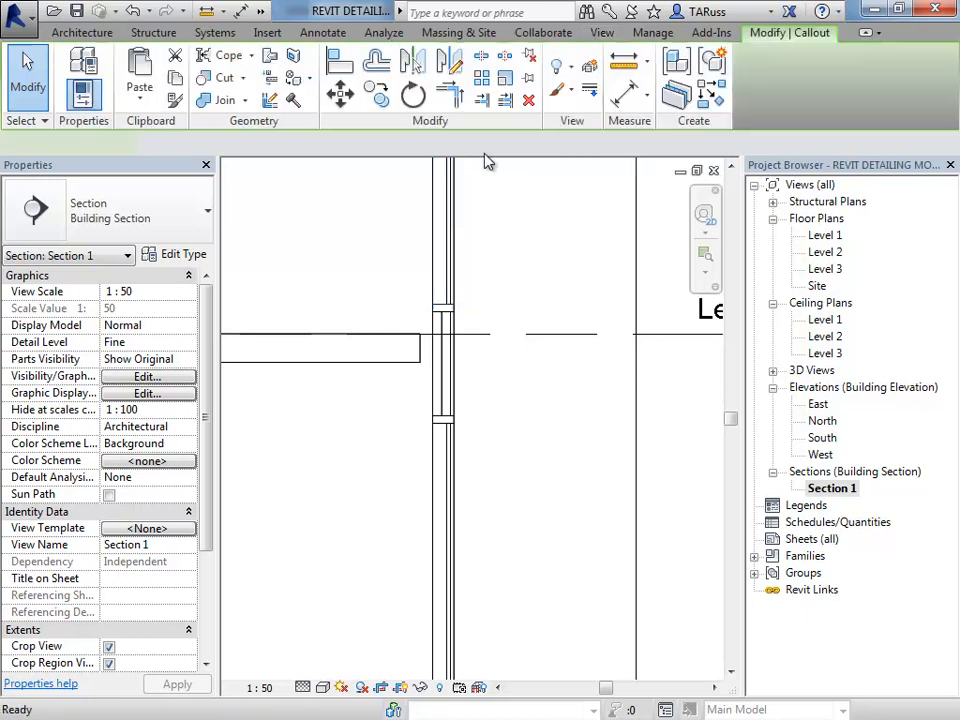
scroll(385, 321, down, 4)
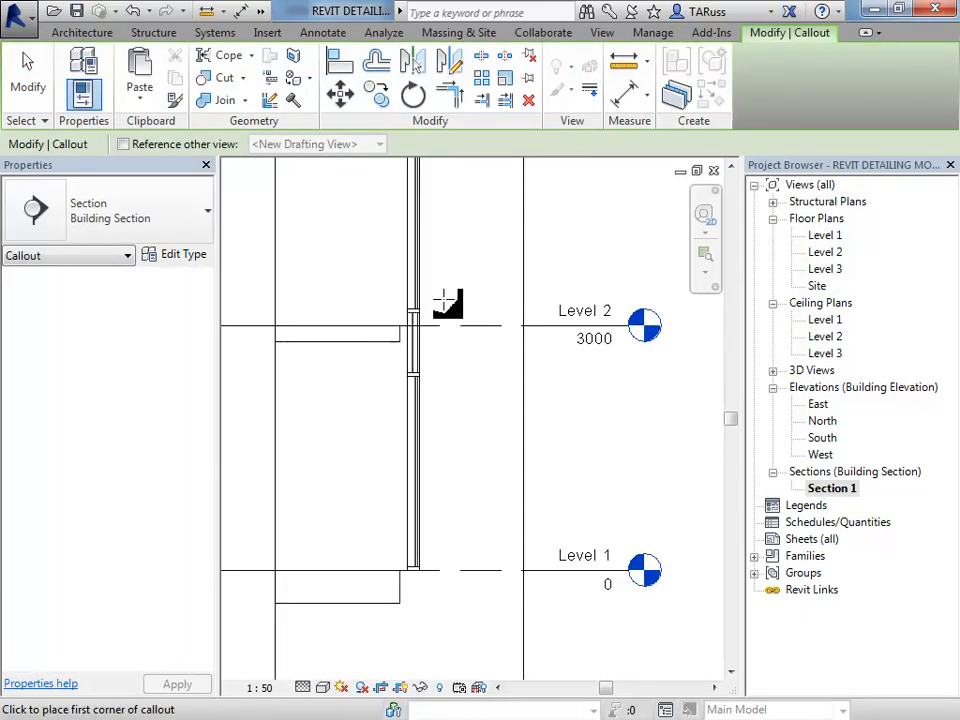
middle_drag(388, 322, 514, 371)
click(358, 341)
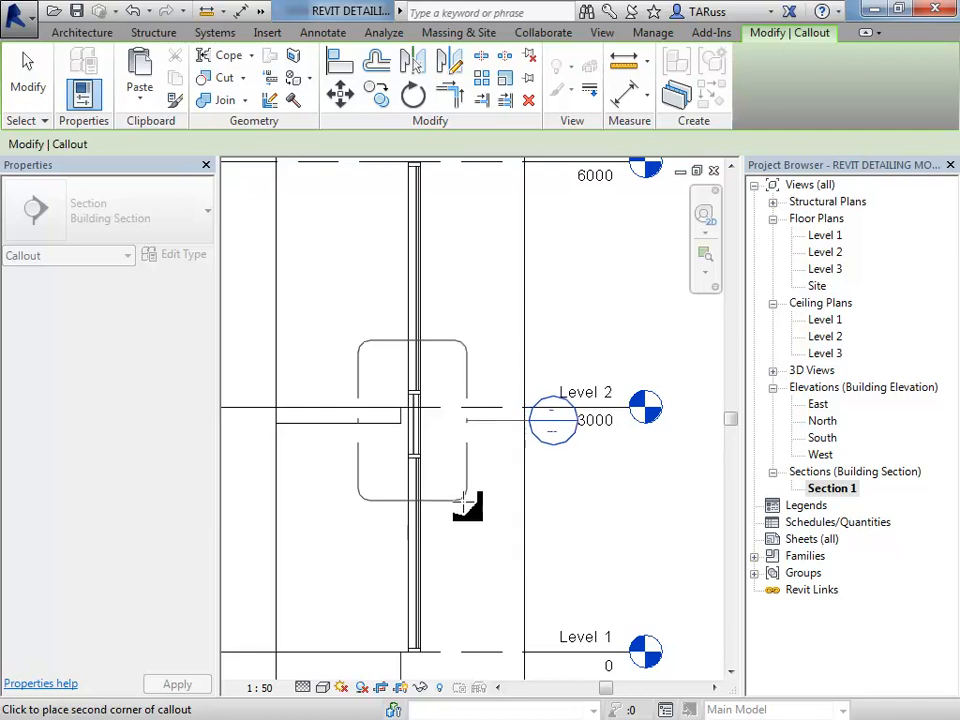
click(464, 509)
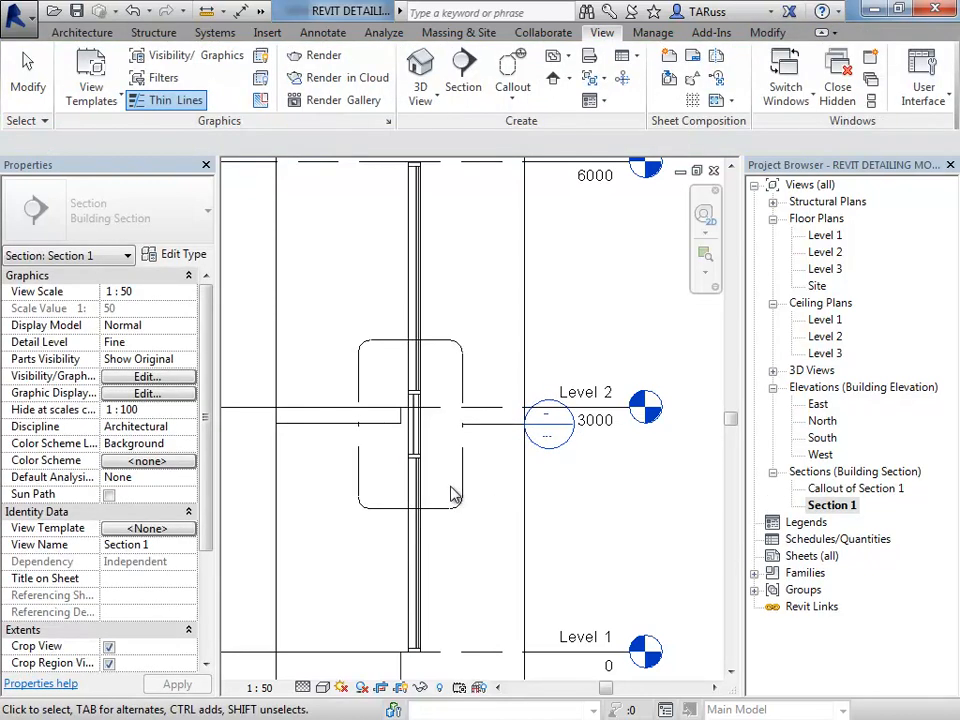
scroll(452, 495, up, 2)
scroll(472, 407, down, 2)
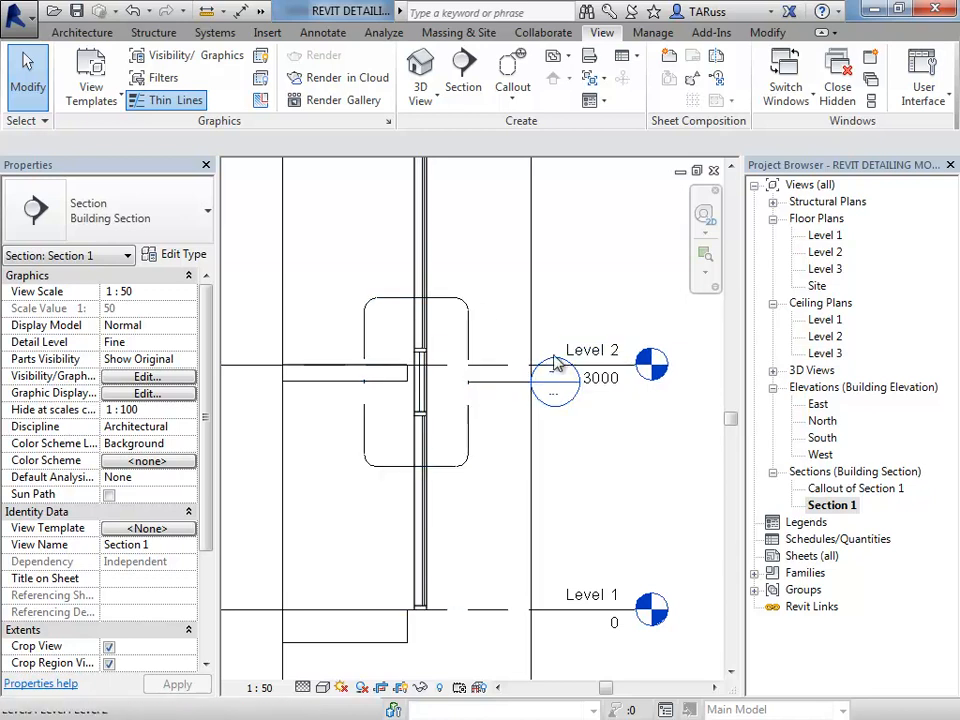
Step: Move the callout head clear of the Level 2 label, beyond the callout's upper right corner, and bend its leader into an elbow
click(533, 392)
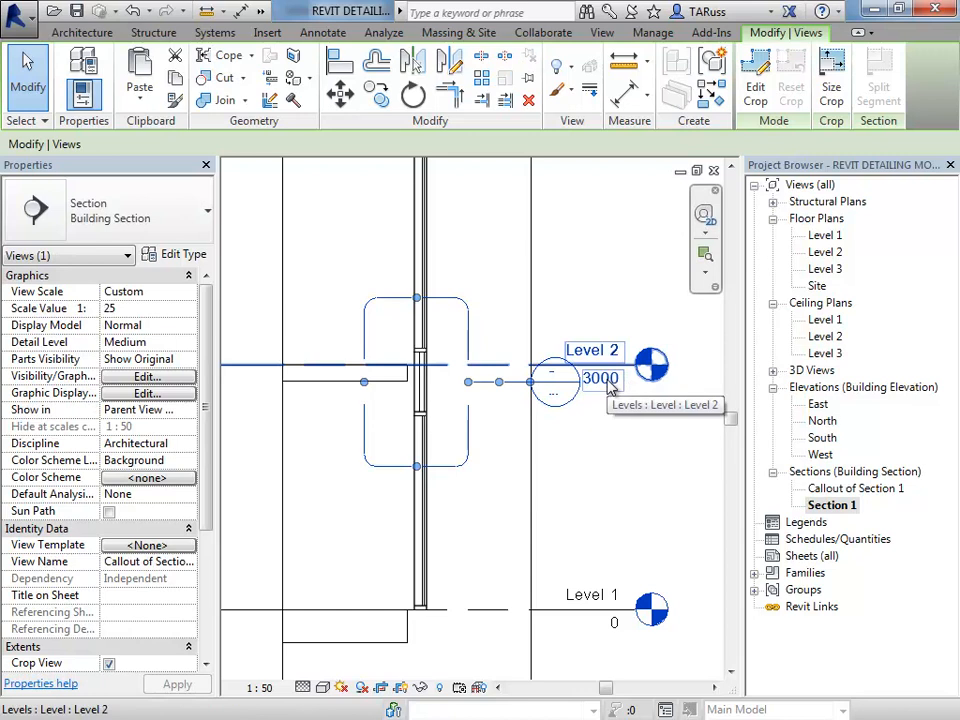
scroll(543, 381, up, 2)
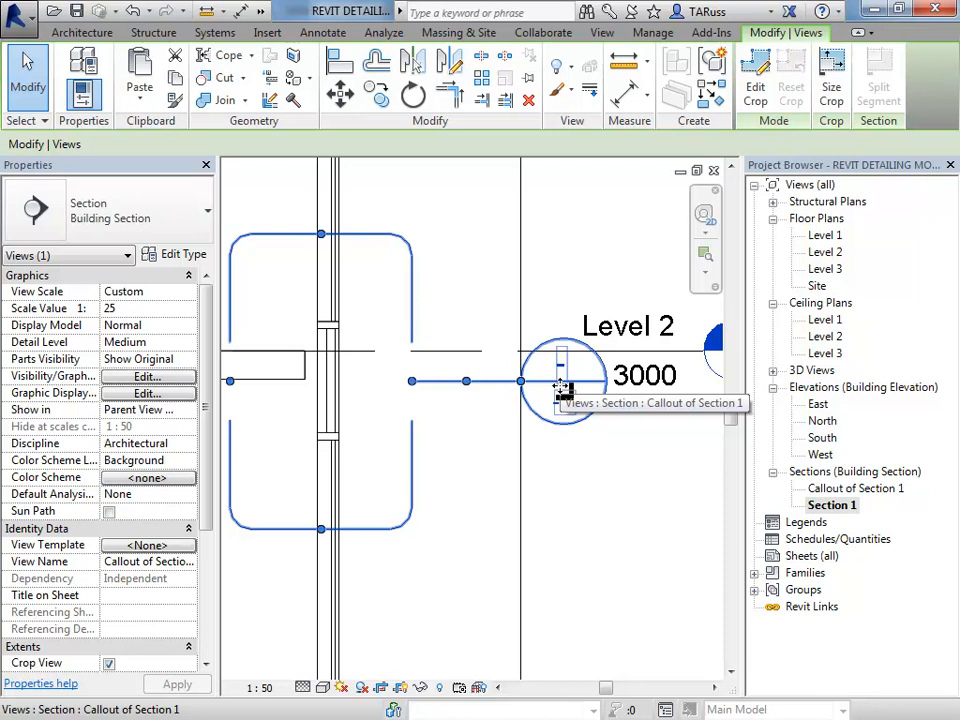
scroll(510, 382, down, 2)
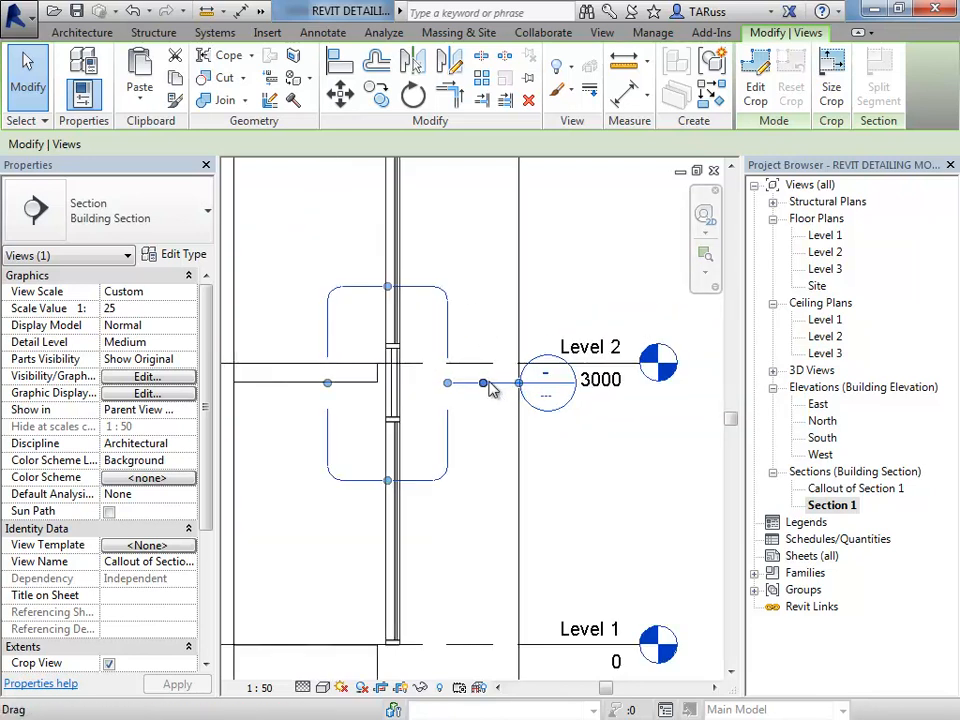
drag(519, 390, 483, 228)
scroll(470, 232, up, 3)
scroll(481, 226, up, 3)
scroll(460, 326, down, 2)
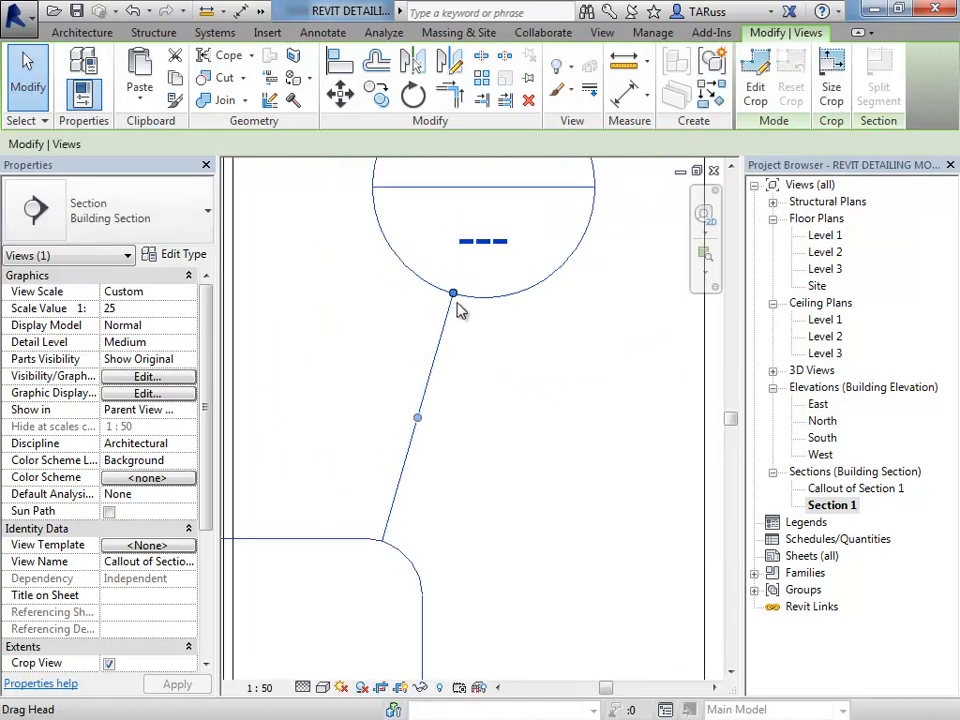
drag(454, 295, 499, 389)
drag(449, 478, 385, 391)
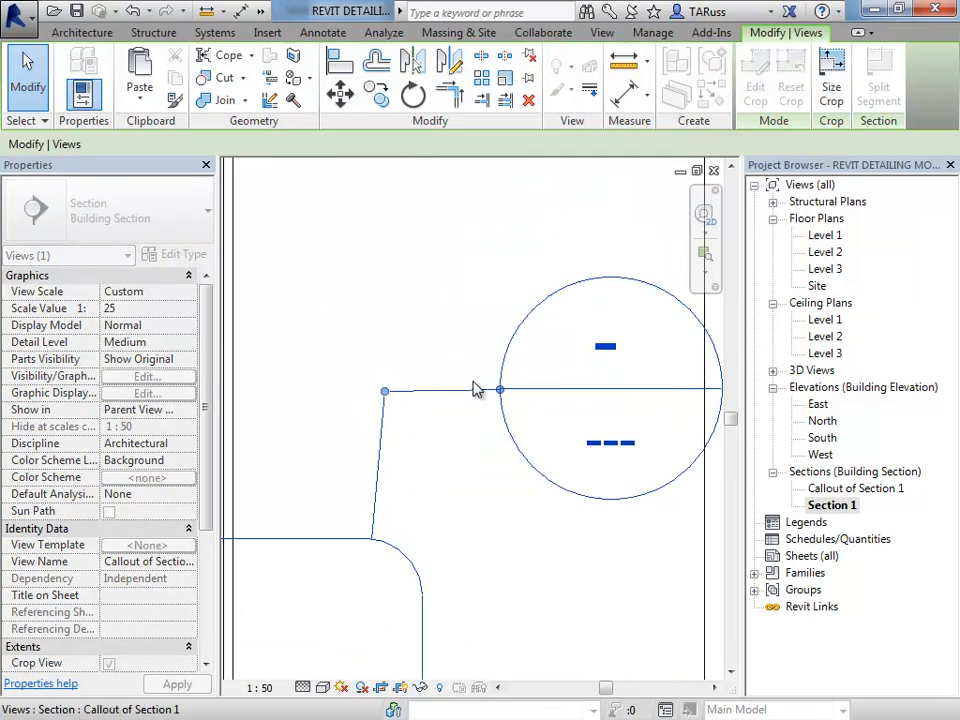
scroll(486, 381, down, 4)
middle_drag(427, 464, 424, 377)
click(600, 484)
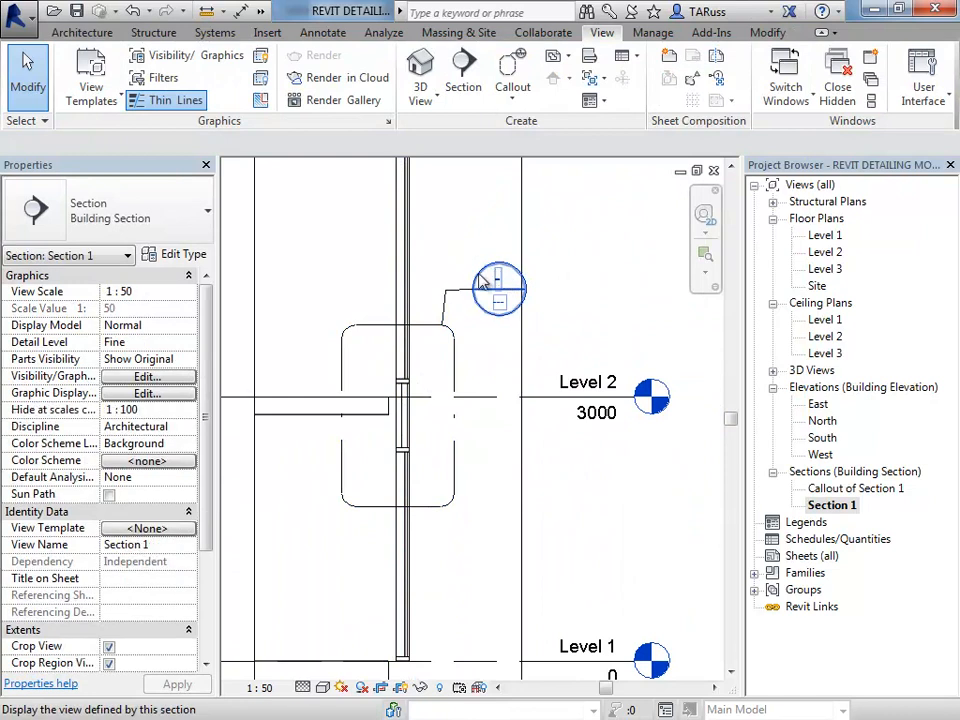
Step: Open the Callout of Section 1 view and set its view scale to 1:10
double_click(484, 283)
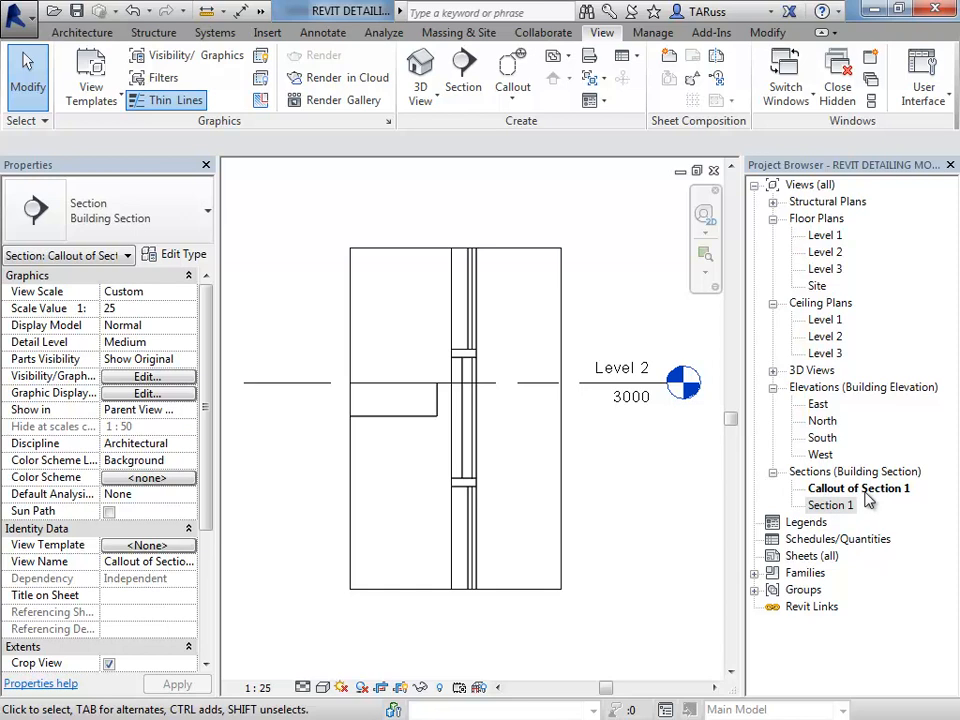
scroll(430, 440, down, 2)
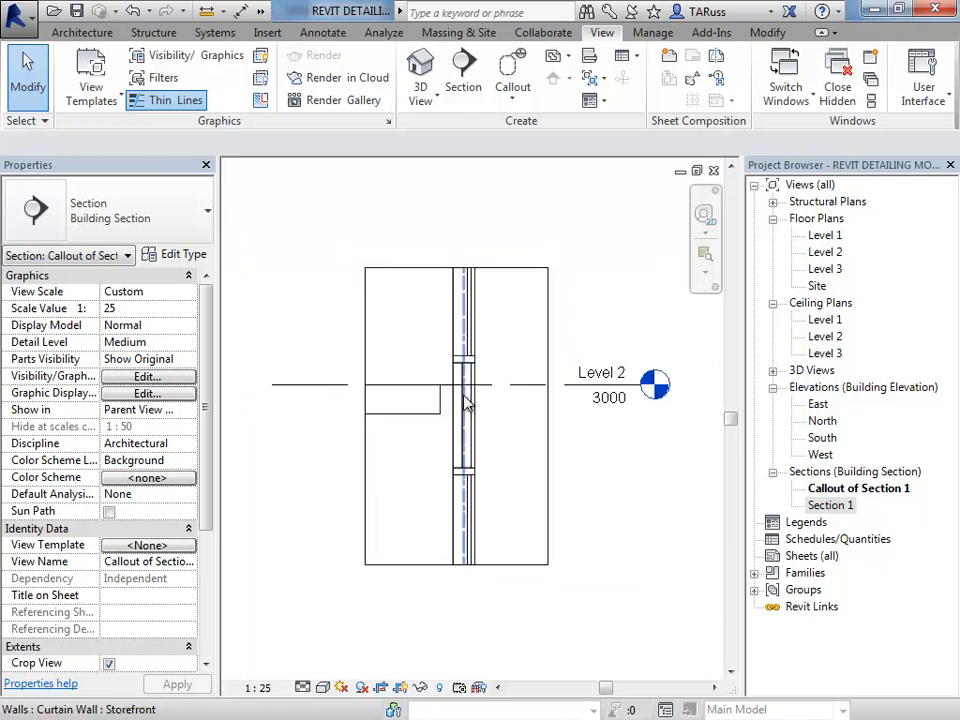
middle_drag(462, 467, 488, 441)
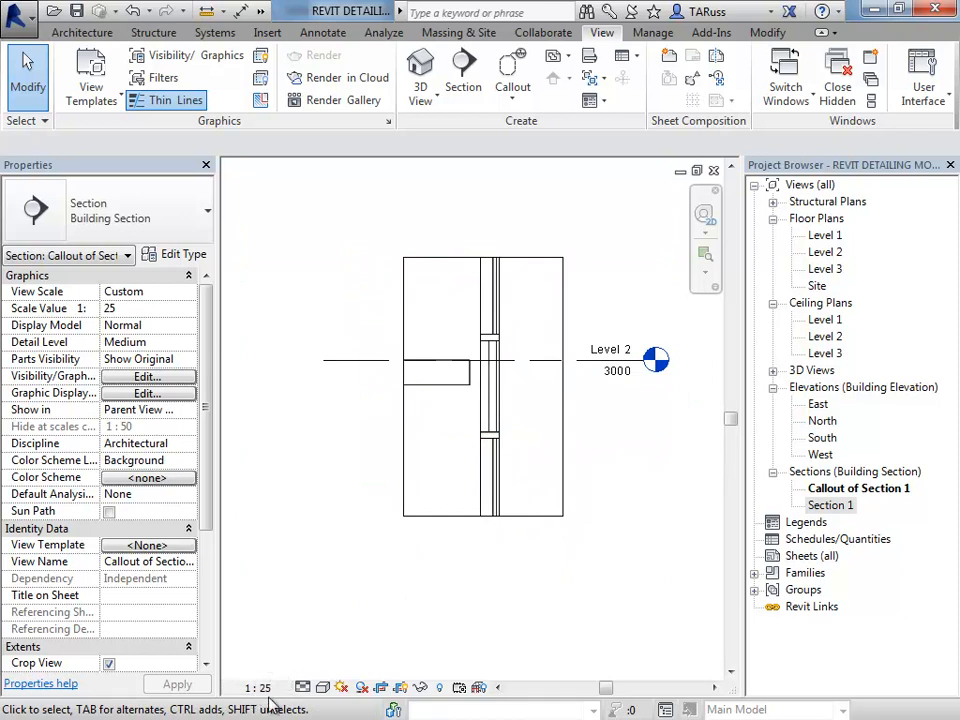
click(260, 689)
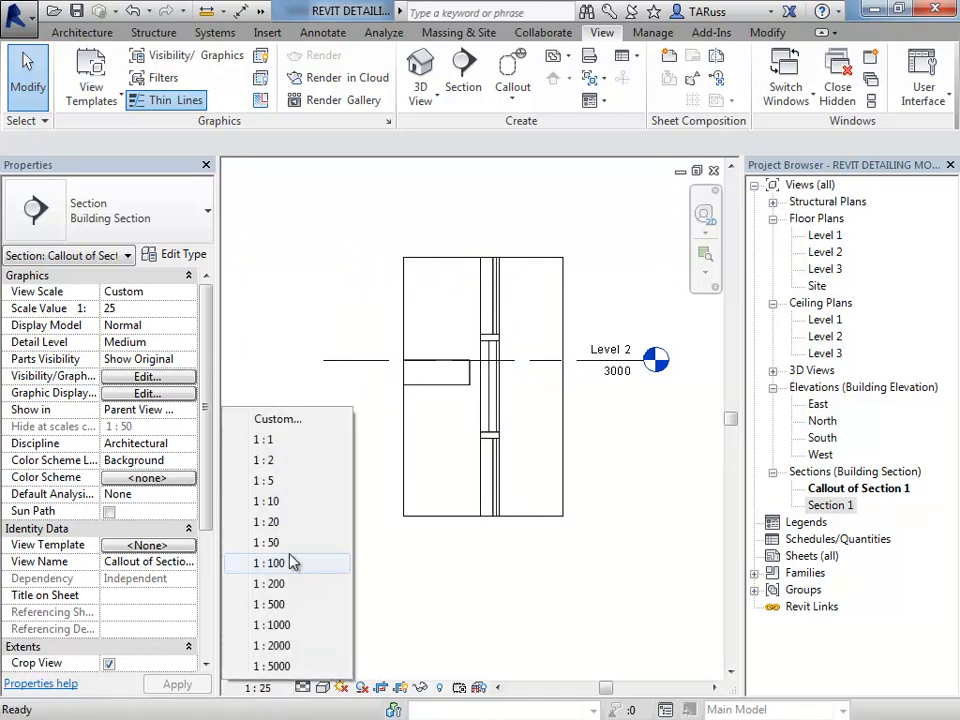
click(282, 502)
scroll(480, 435, down, 3)
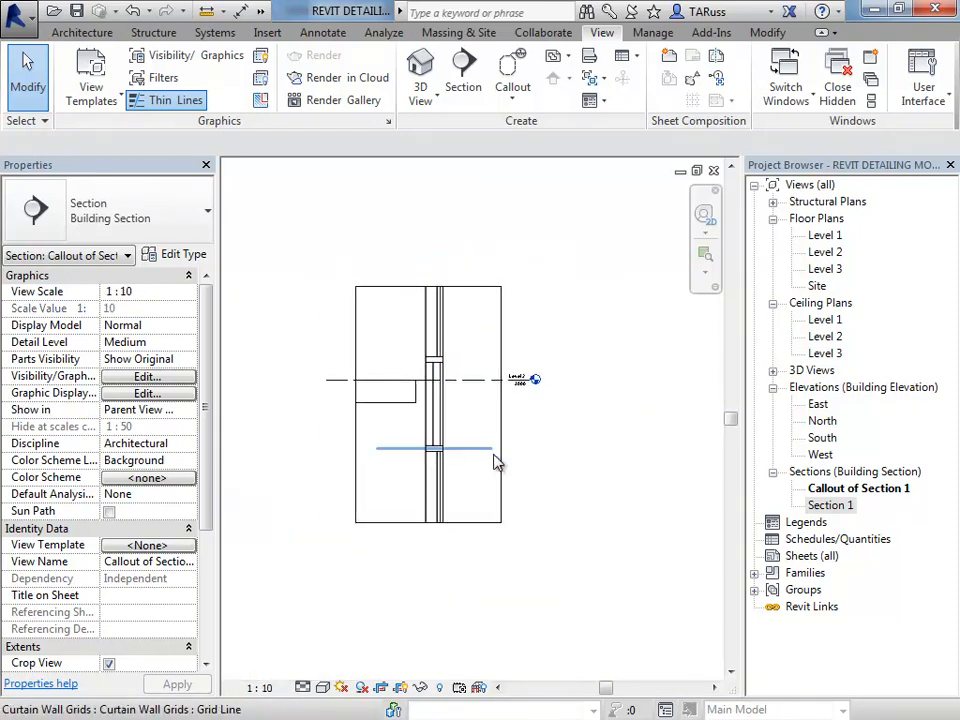
scroll(497, 462, up, 2)
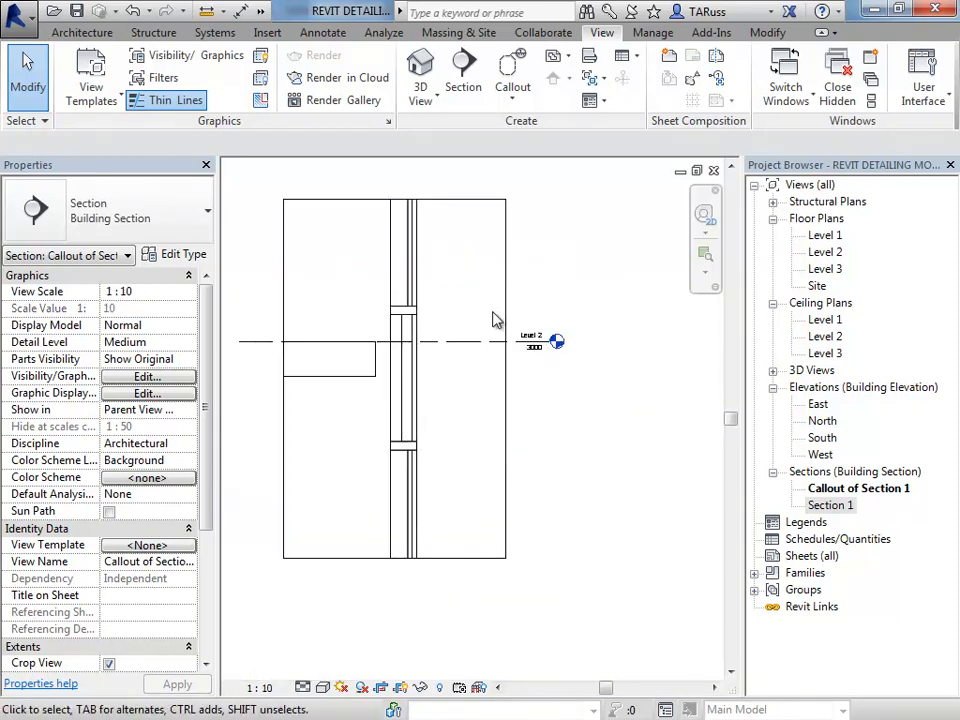
Step: Import DEMO DETAIL SAMPLE.dwg into the current view only, with Black and White colors and Manual - Center positioning
click(268, 36)
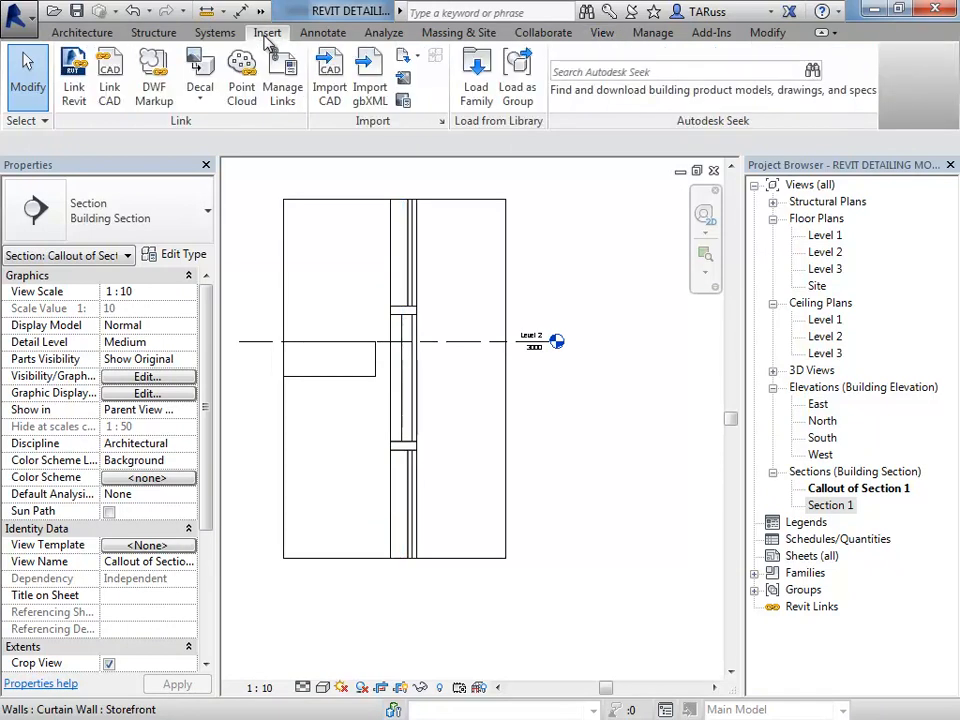
click(330, 88)
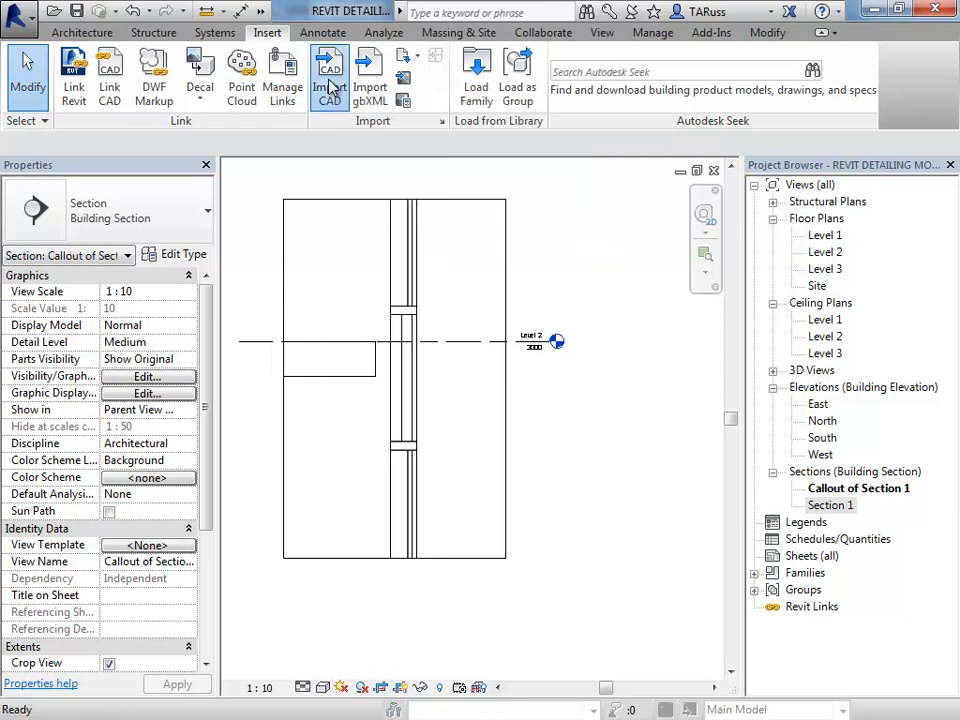
drag(0, 66, 461, 77)
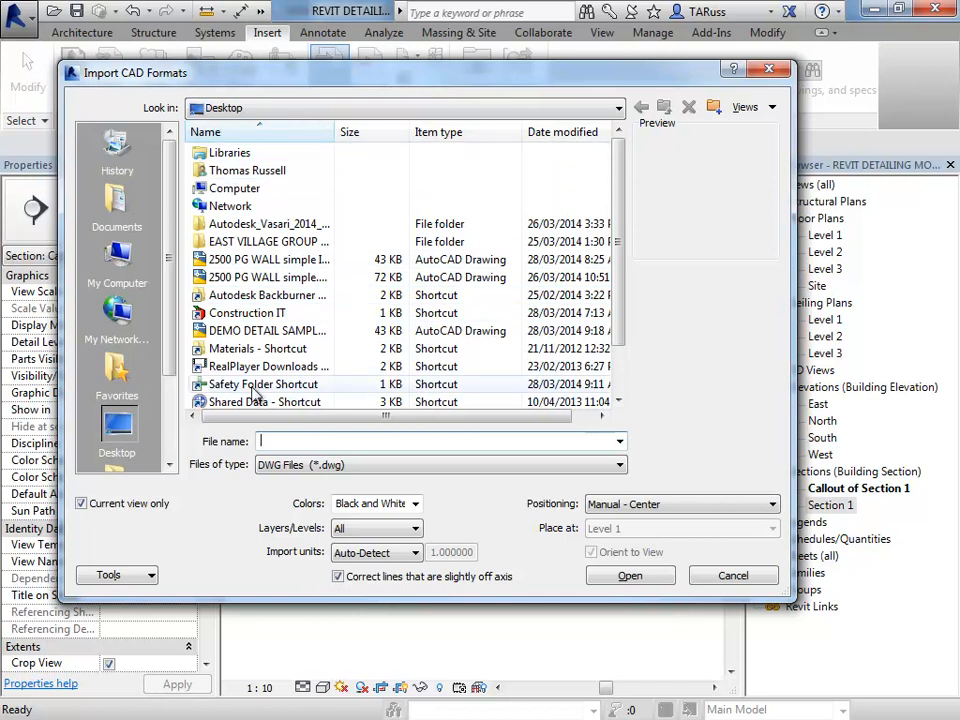
click(240, 338)
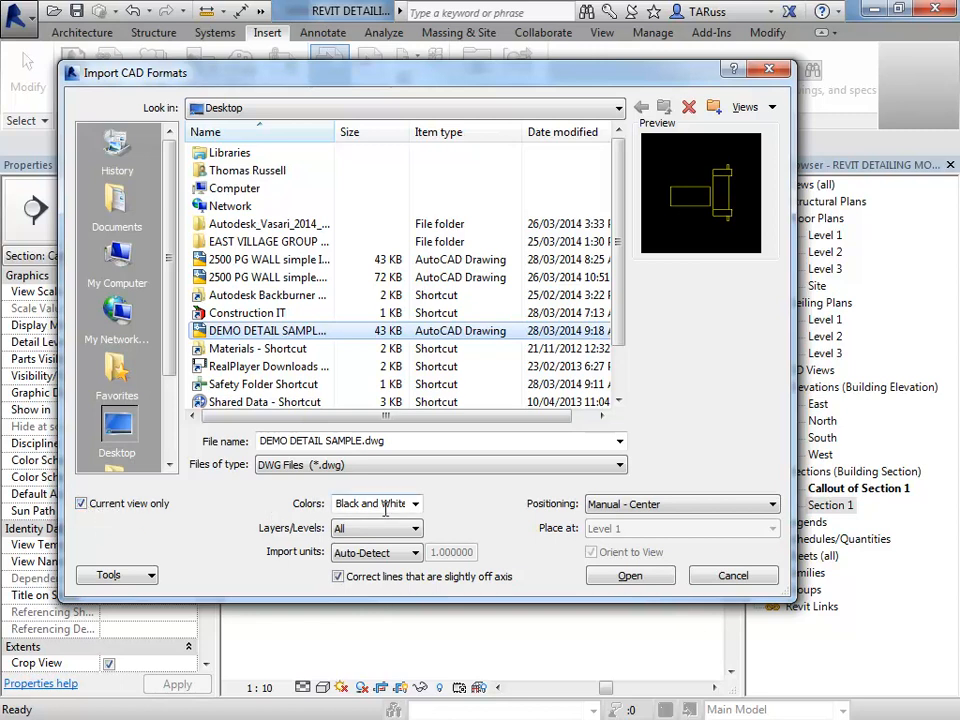
click(415, 503)
click(387, 508)
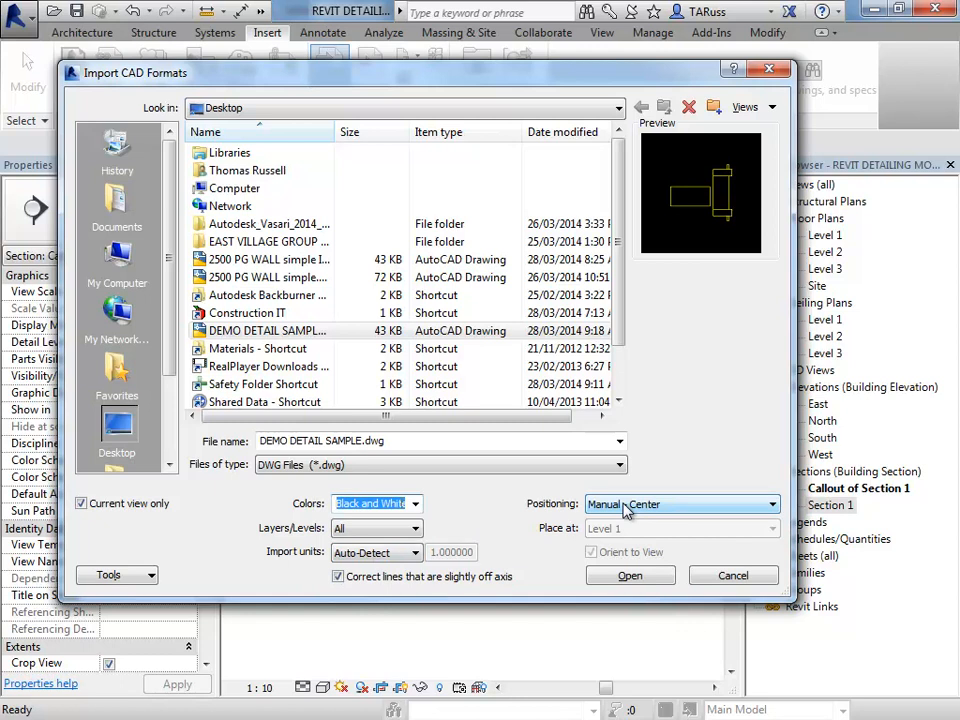
click(630, 577)
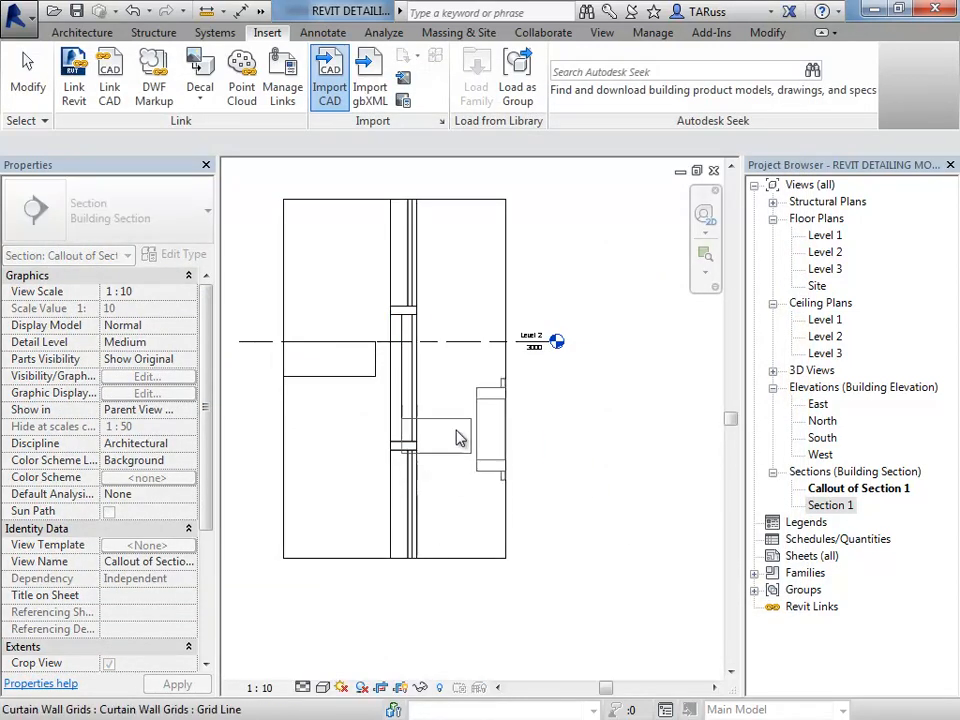
Step: Place the imported detail roughly over the Level 2 floor edge and curtain wall panel, slightly offset from the modelled slab
click(428, 393)
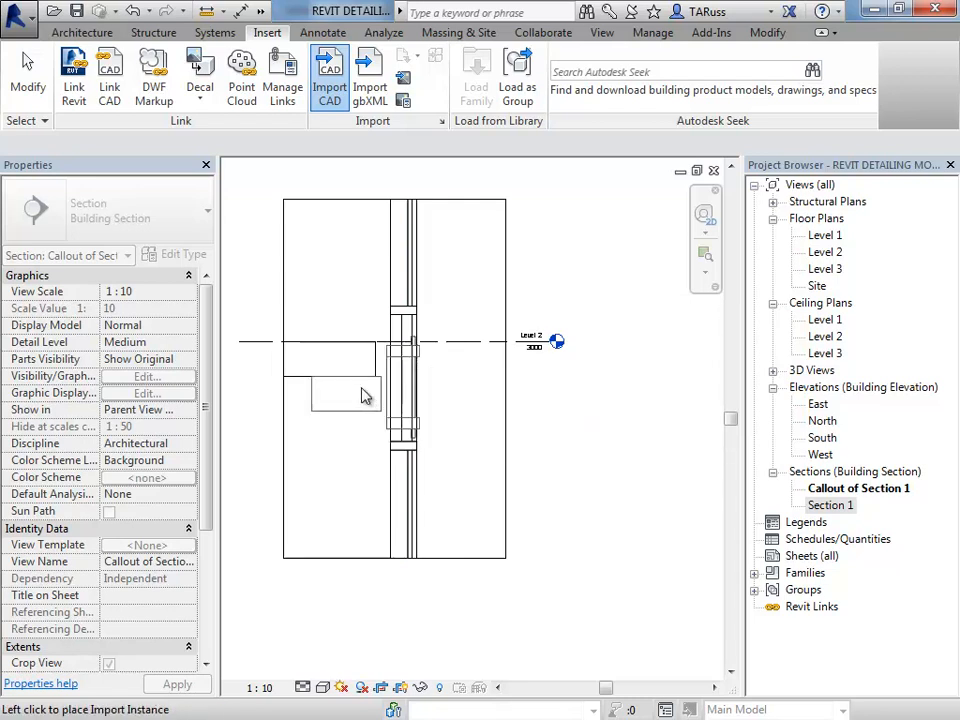
scroll(343, 362, up, 5)
scroll(422, 381, down, 4)
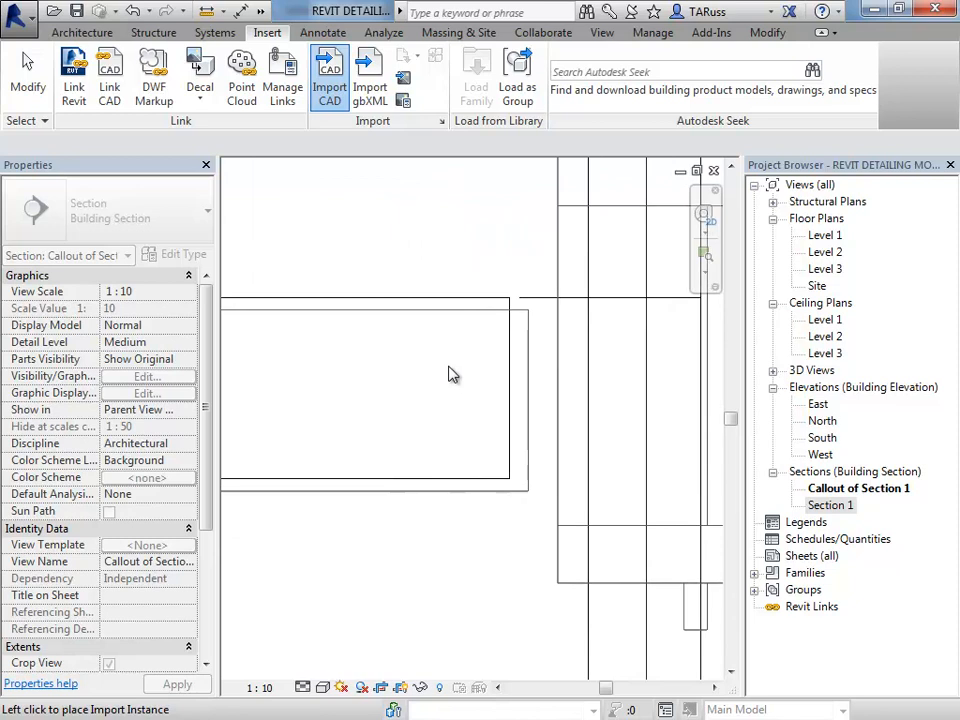
click(448, 374)
middle_drag(531, 307, 489, 354)
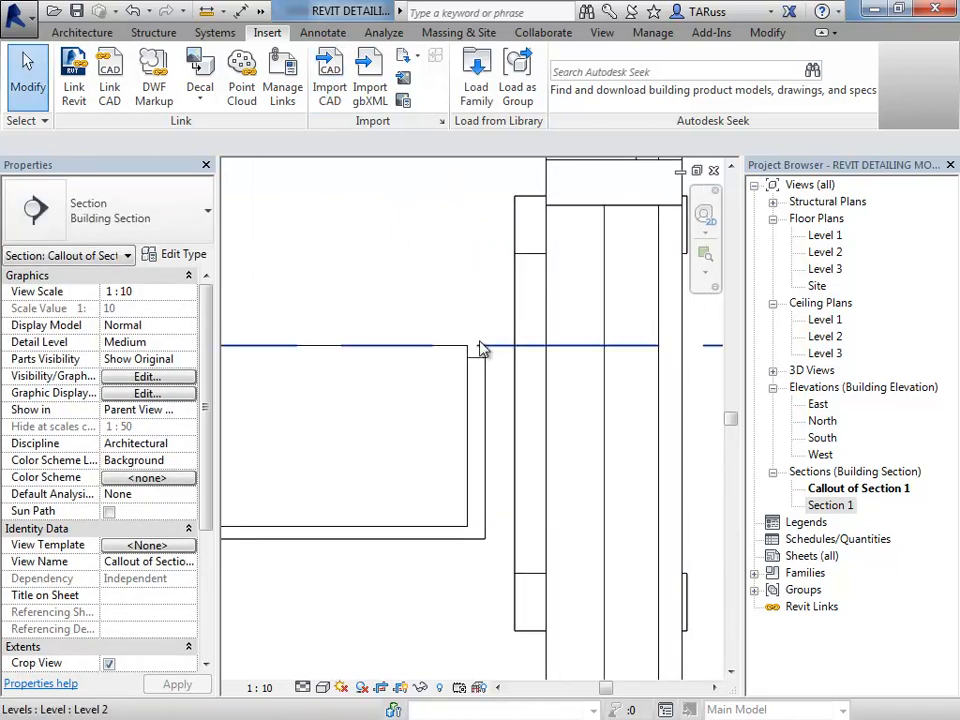
Step: Set the callout view's detail level to Fine and its visual style to Wireframe
scroll(349, 380, down, 3)
scroll(364, 403, up, 2)
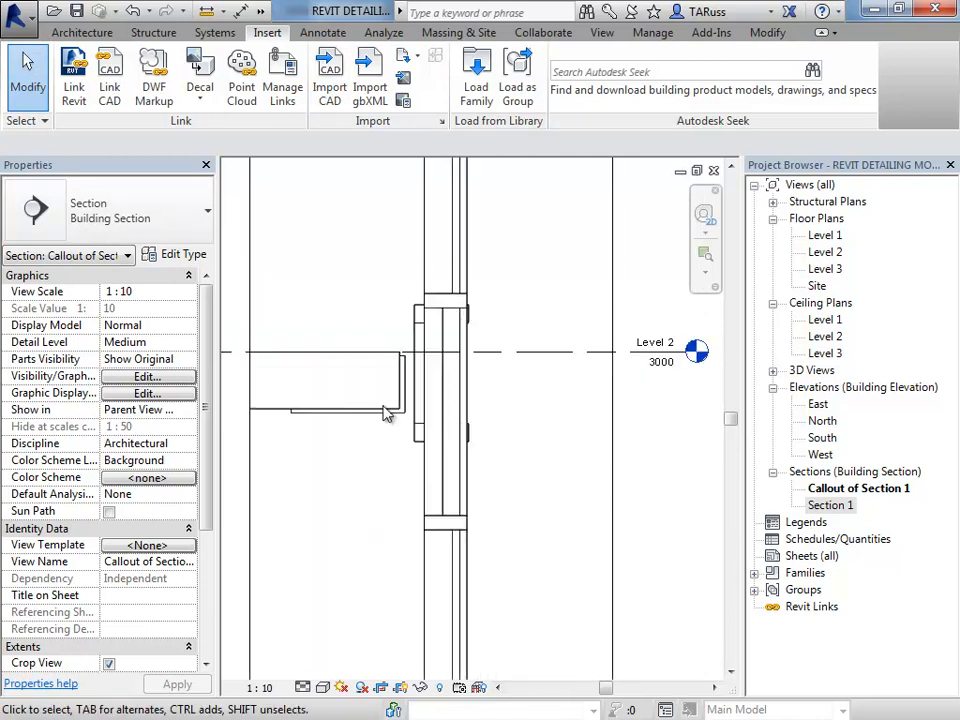
middle_drag(392, 399, 474, 368)
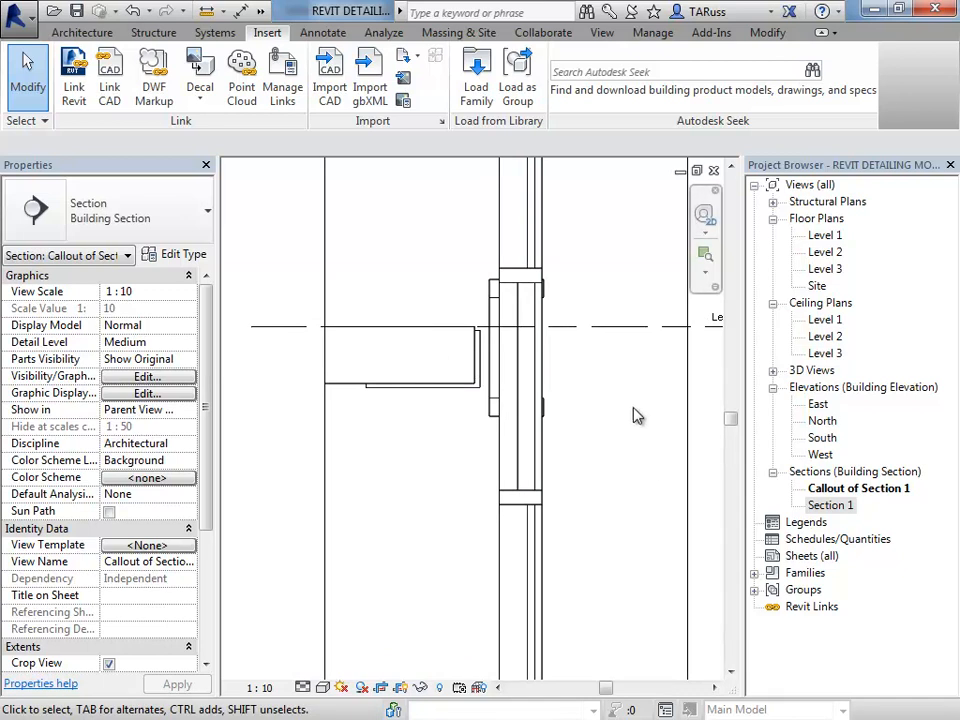
click(304, 688)
click(326, 684)
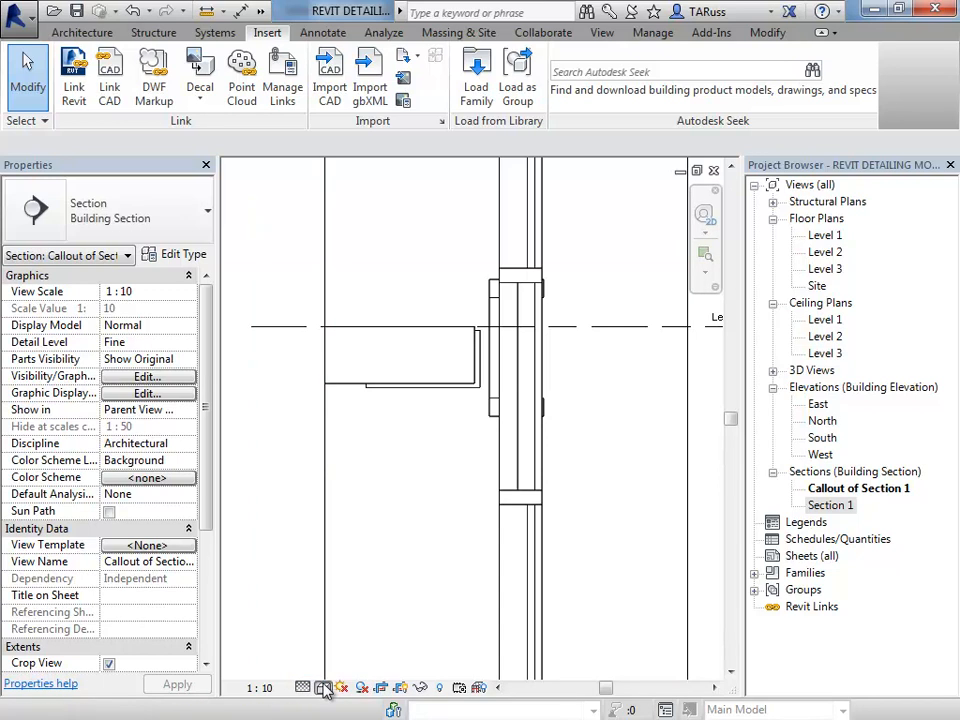
click(326, 688)
click(358, 573)
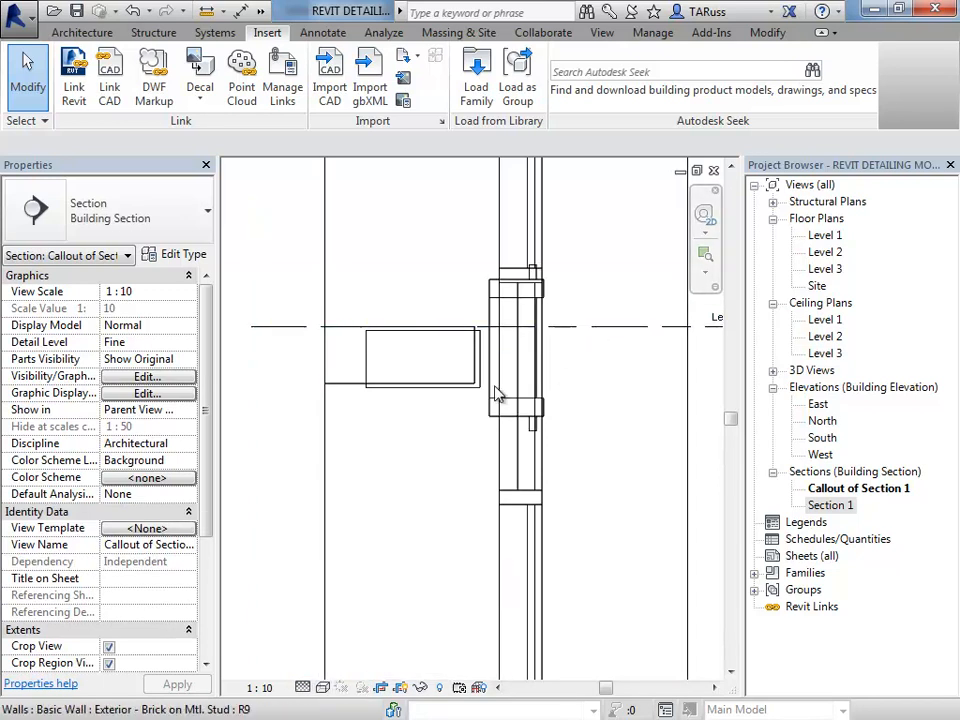
Step: Move the imported detail so the upper outer corner of its slab meets the corner of the modelled slab
scroll(463, 306, up, 5)
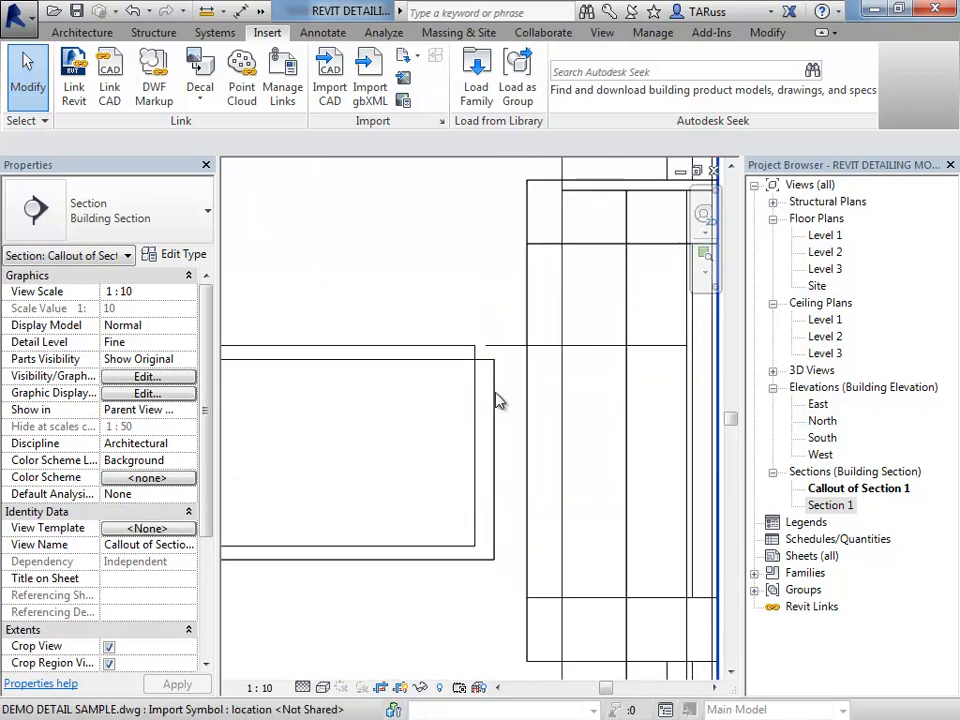
click(501, 403)
scroll(510, 378, down, 3)
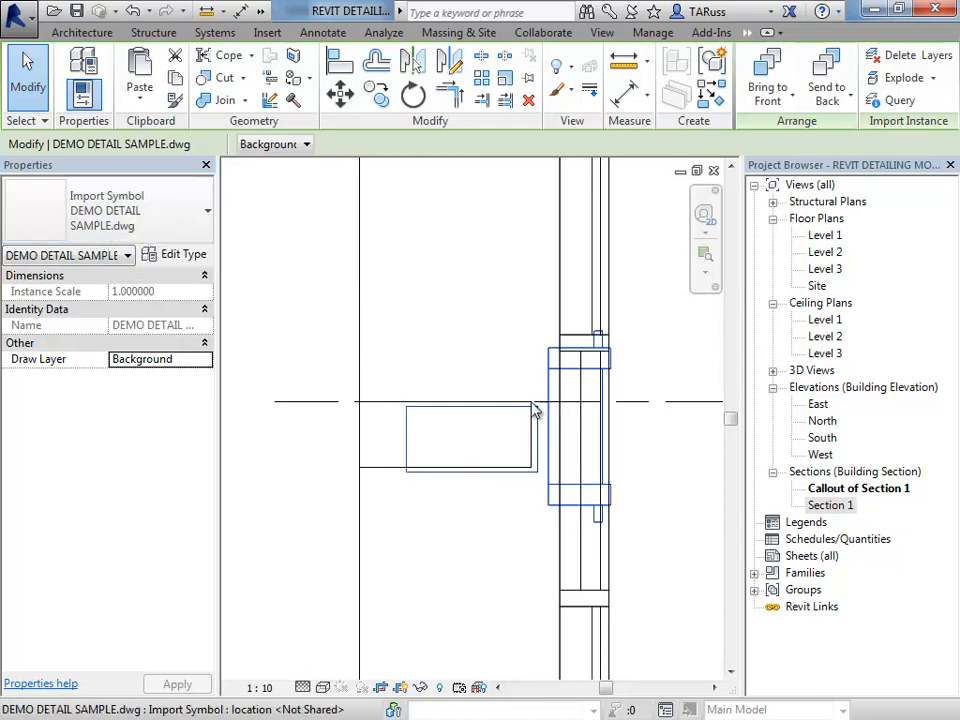
scroll(538, 400, up, 3)
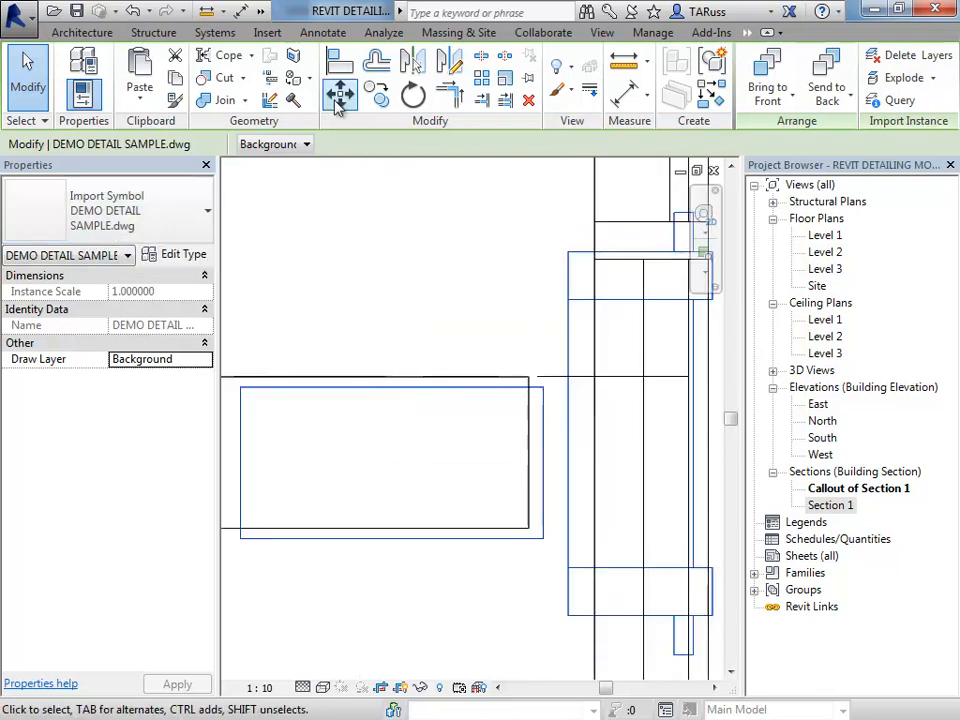
click(340, 93)
scroll(561, 418, up, 4)
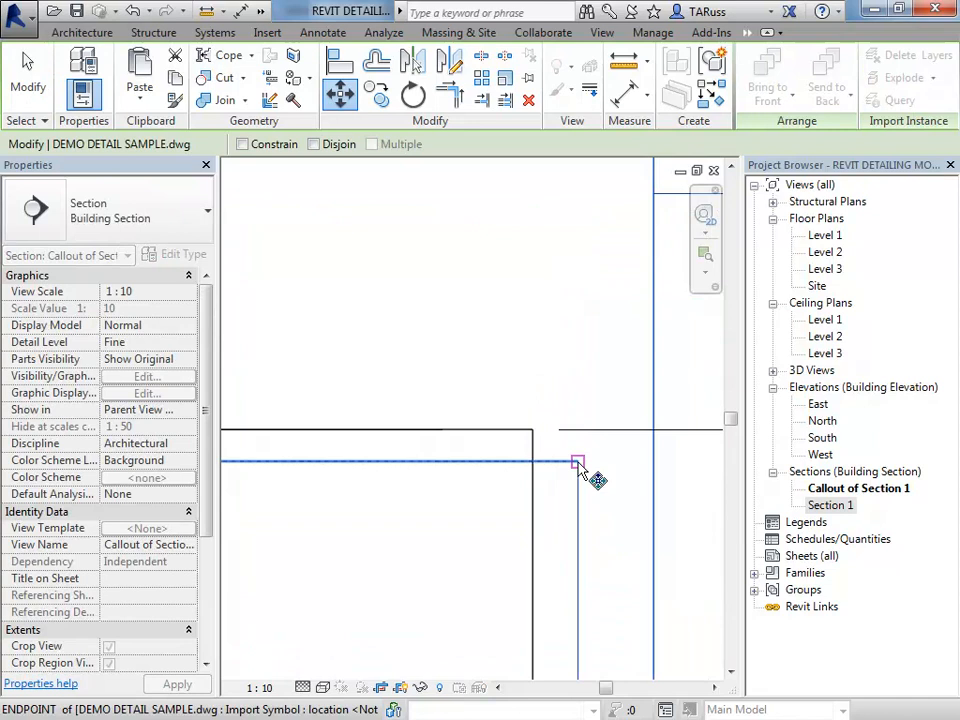
click(578, 463)
click(533, 431)
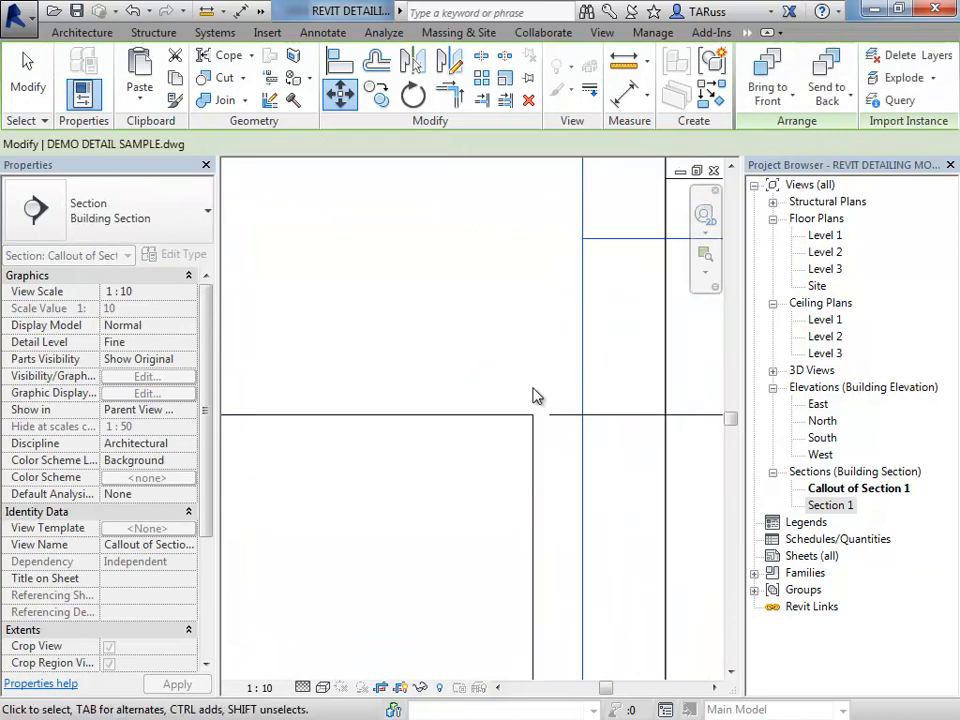
Step: Return the callout view's visual style to Hidden Line
scroll(536, 401, down, 5)
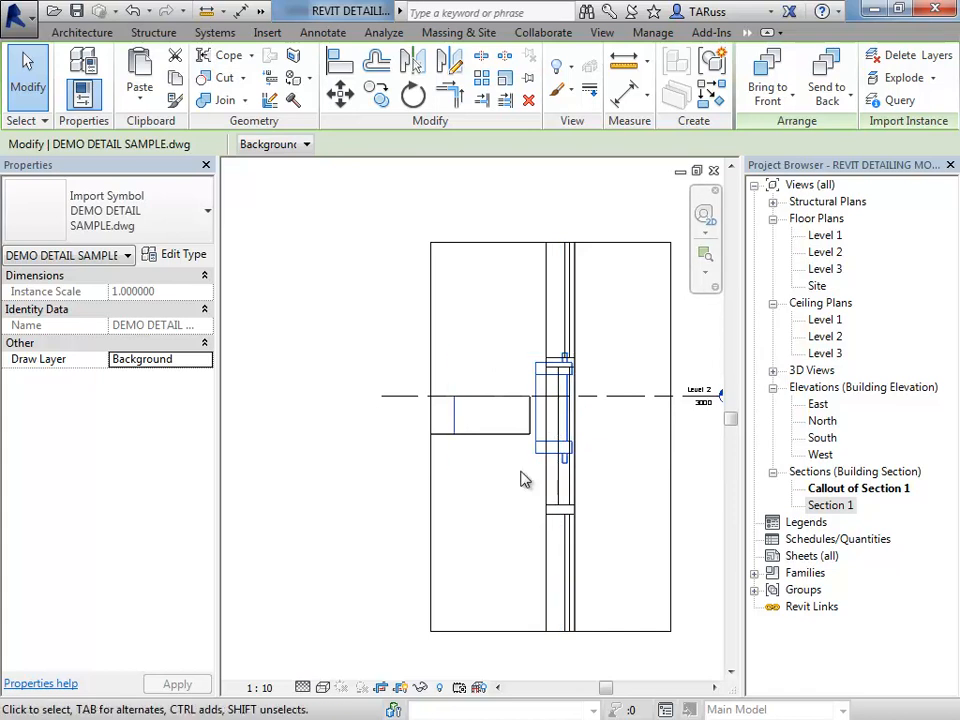
middle_drag(581, 474, 545, 450)
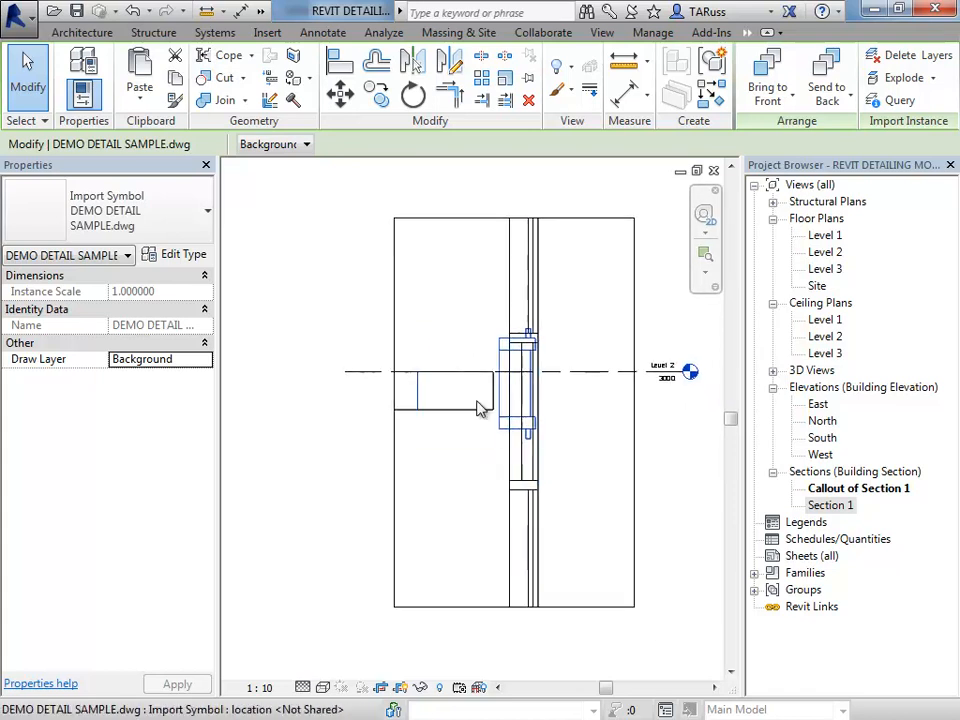
click(323, 687)
click(365, 594)
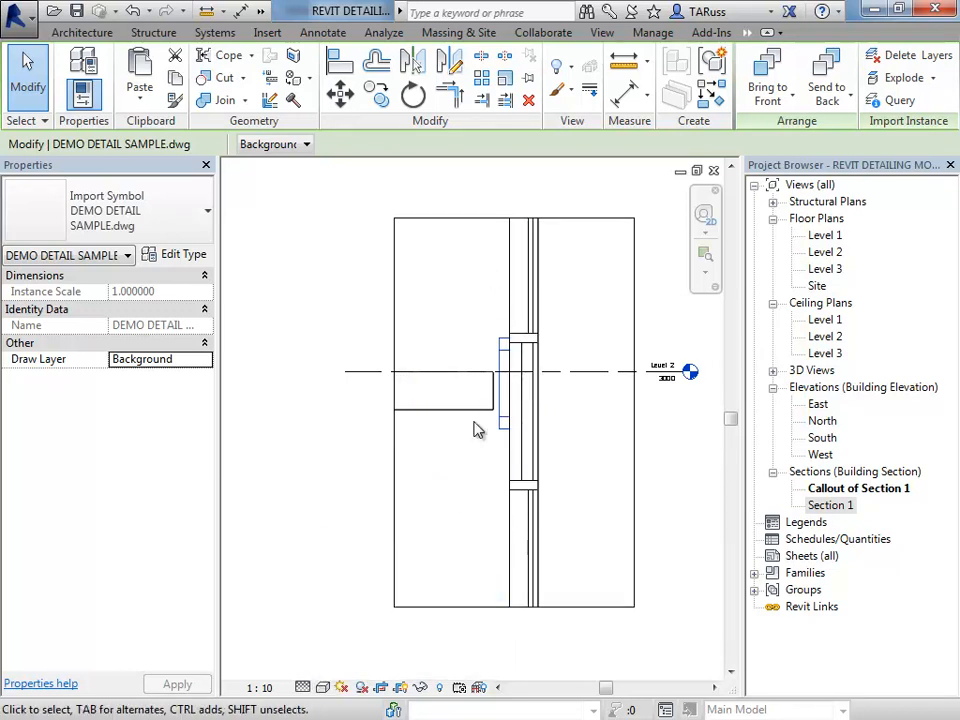
Step: Partially explode the imported DEMO DETAIL SAMPLE.dwg into separate detail lines
scroll(482, 392, up, 1)
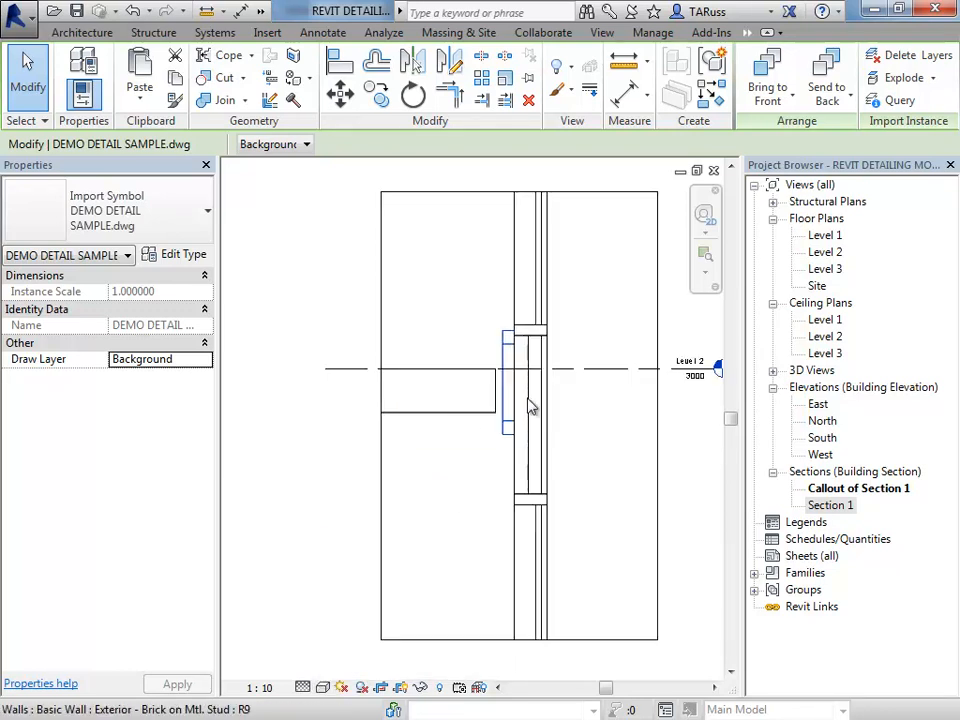
middle_drag(600, 420, 557, 471)
scroll(530, 470, up, 1)
scroll(538, 484, up, 1)
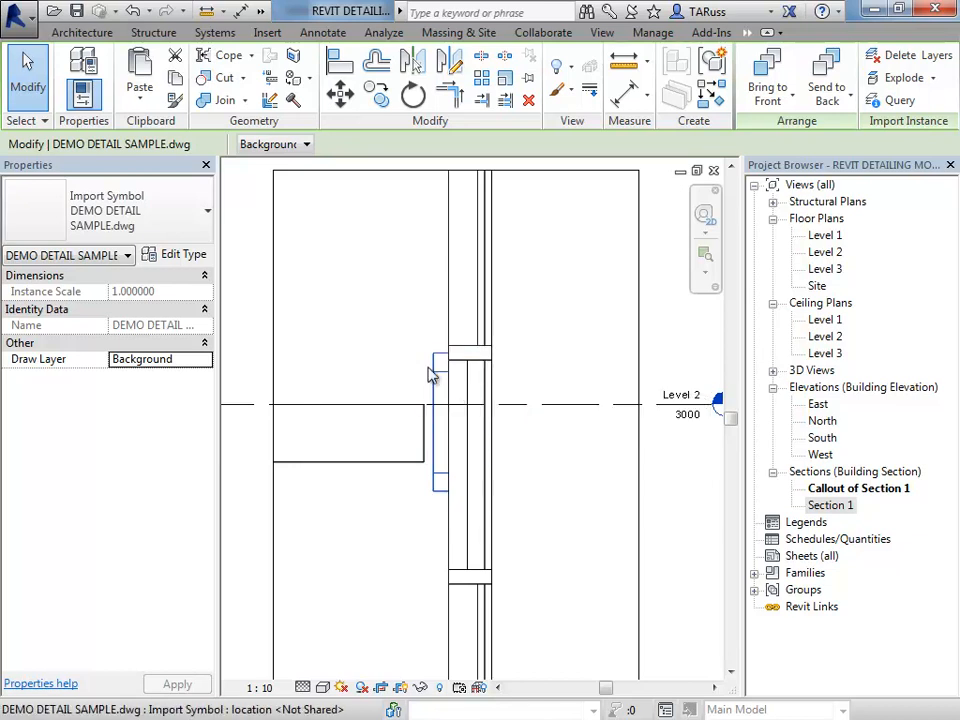
click(934, 79)
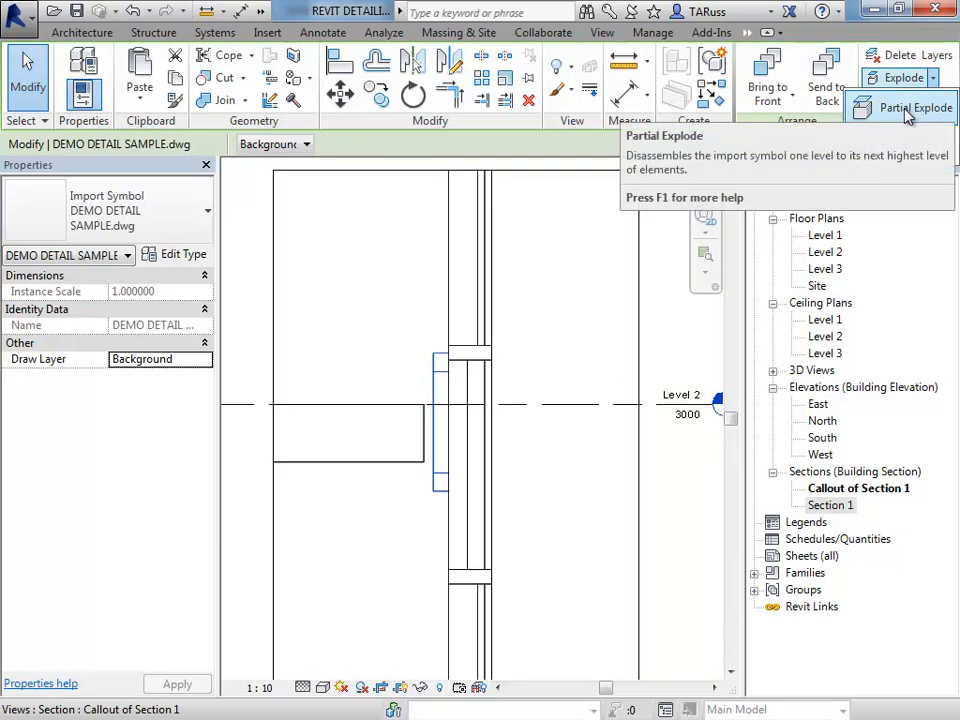
click(906, 116)
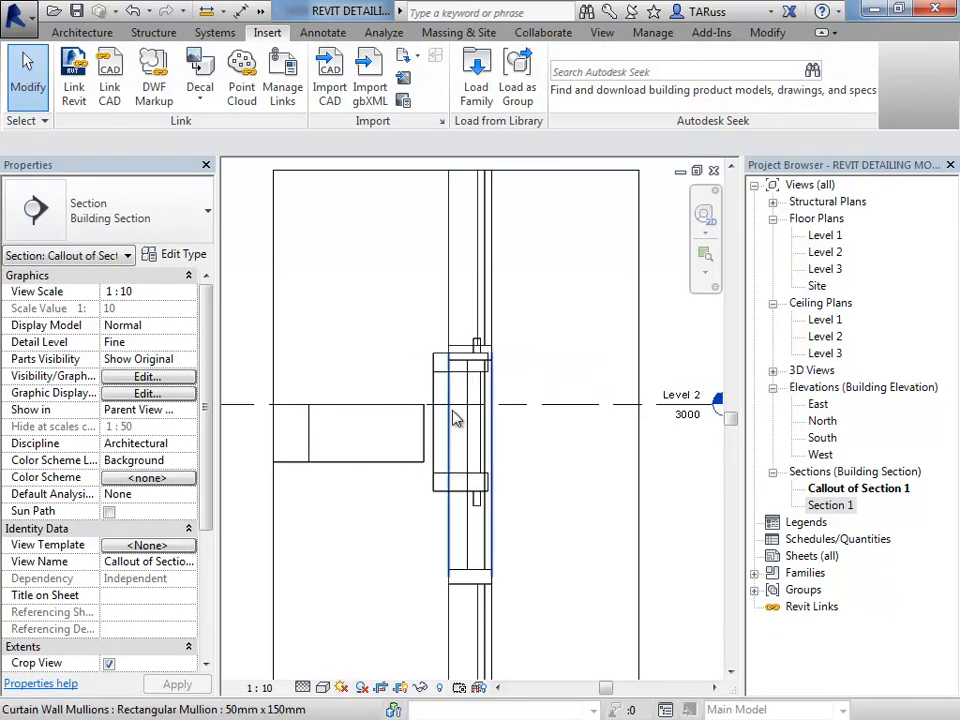
middle_drag(405, 449, 431, 432)
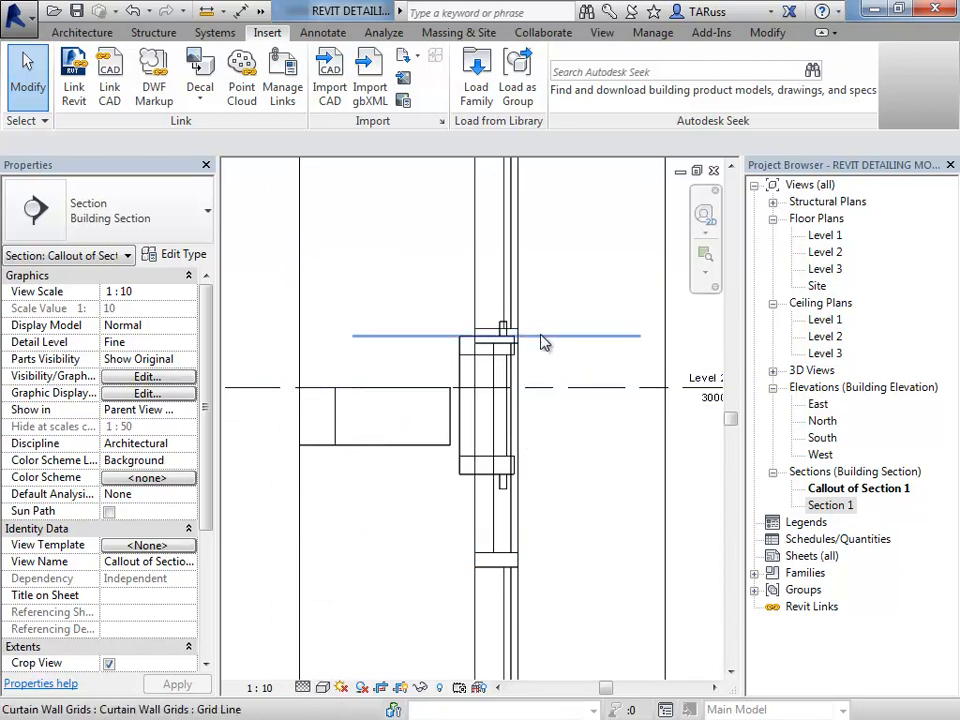
Step: Start a masking region and set its boundary line style to <Invisible lines>
click(323, 33)
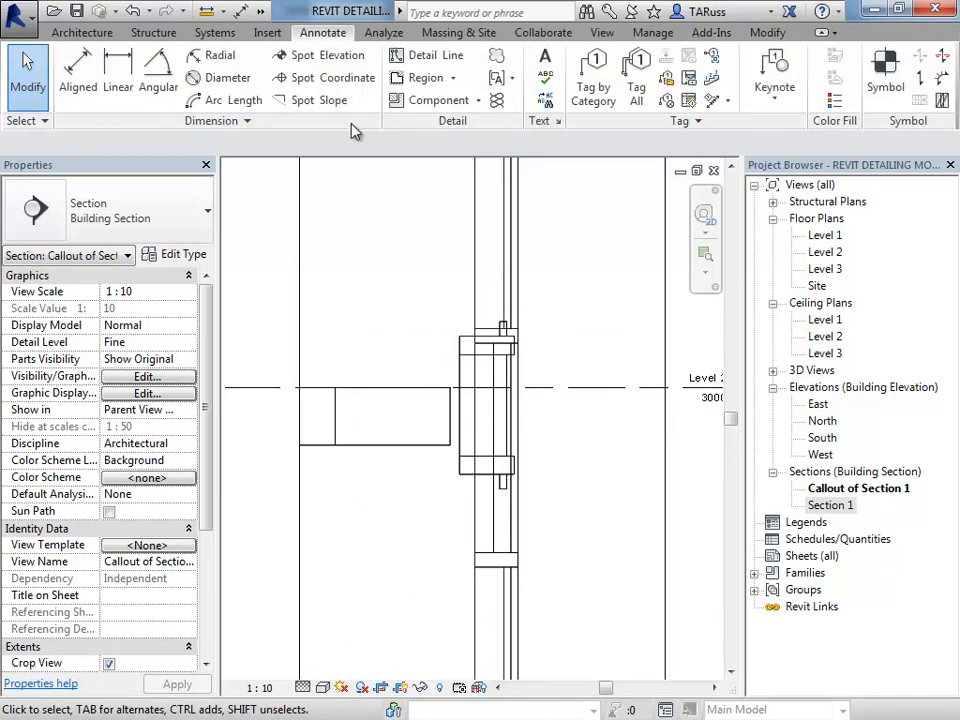
click(454, 79)
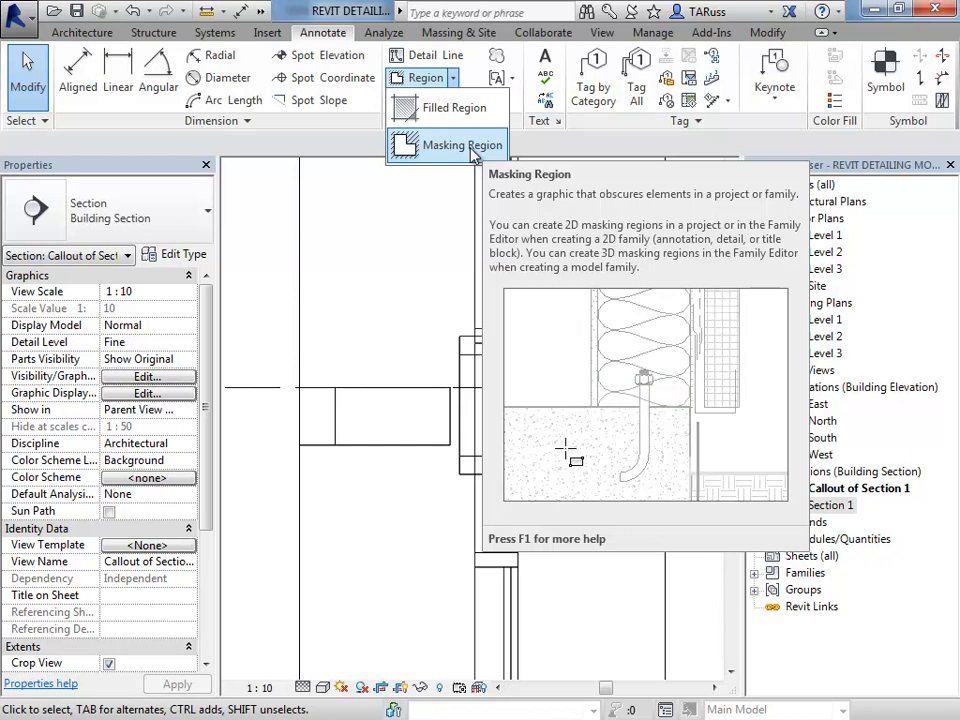
click(447, 148)
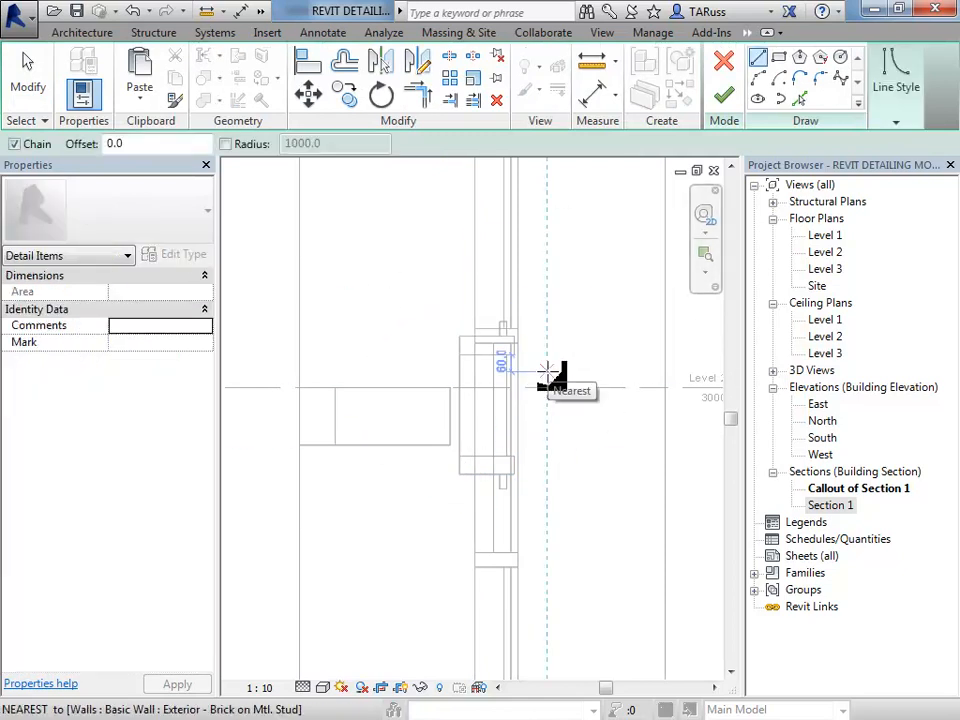
click(898, 125)
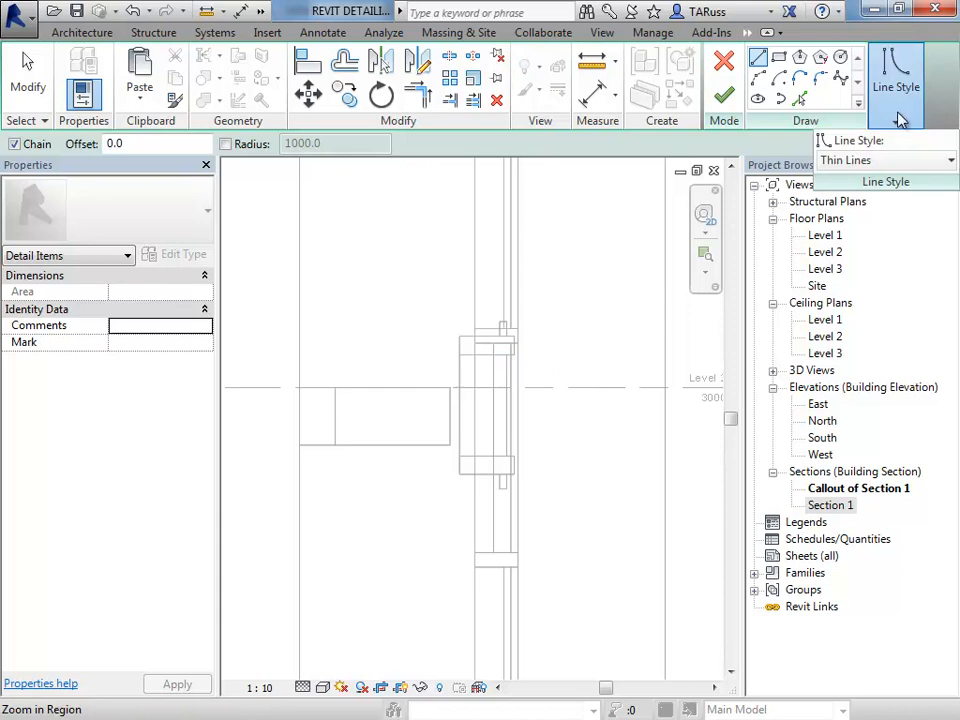
click(880, 163)
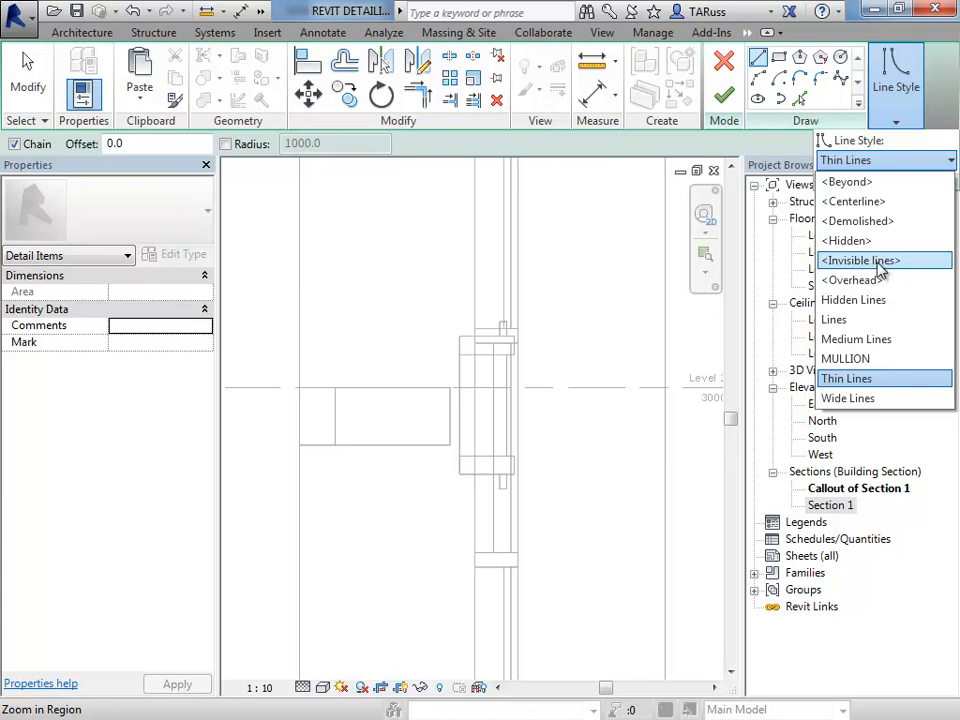
click(882, 262)
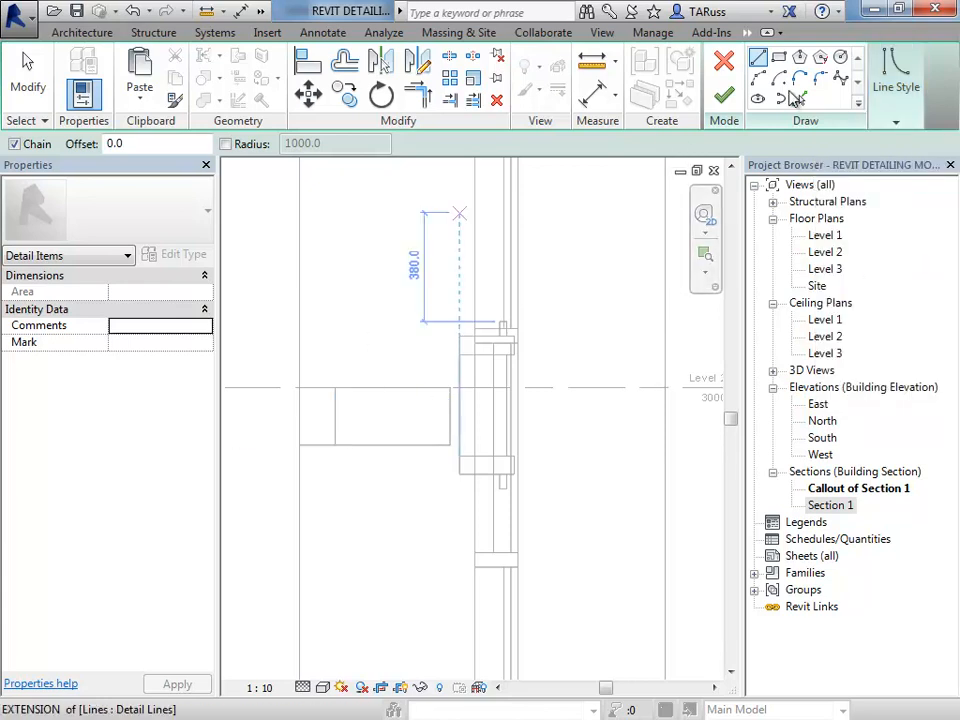
Step: Draw a rectangular masking region of about 0.71 m² around the exploded detail, its upper edge about 290 mm above Level 2, and finish it
click(779, 57)
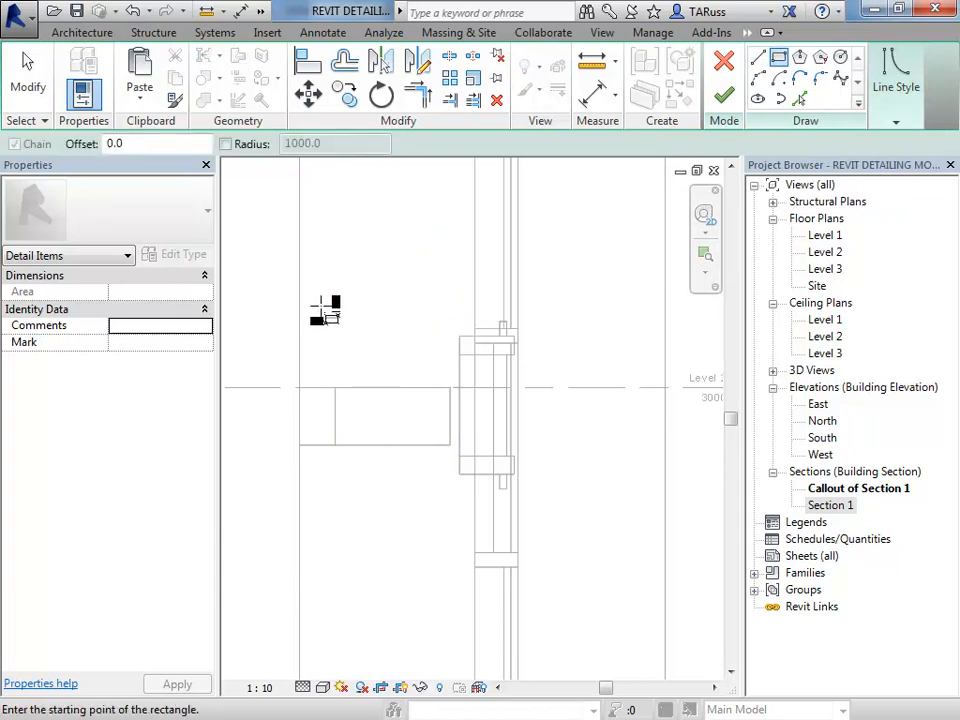
click(320, 305)
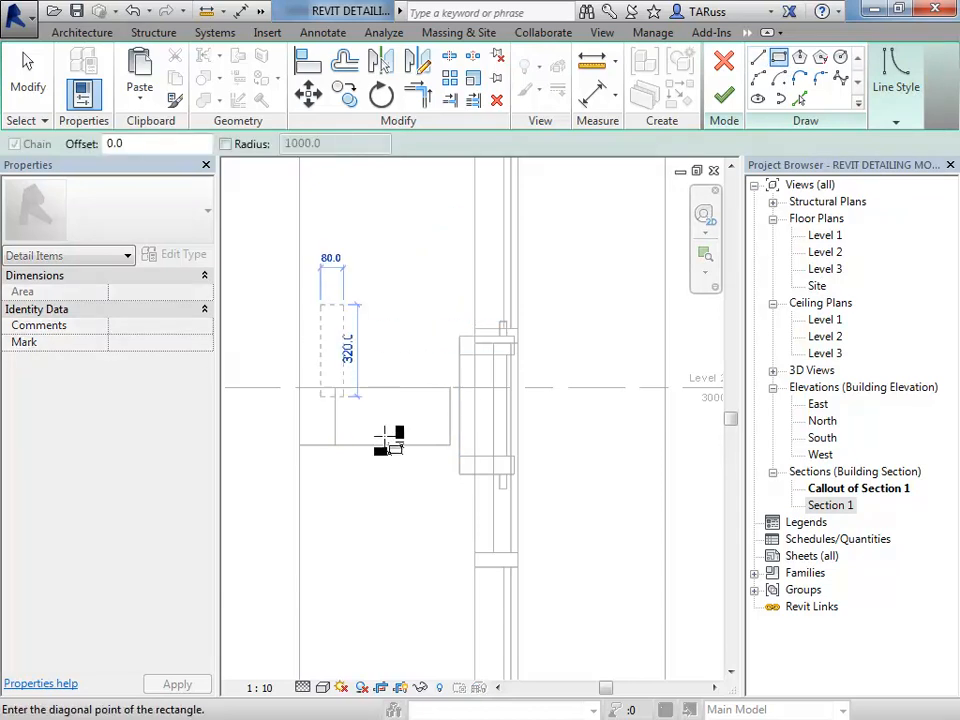
click(529, 580)
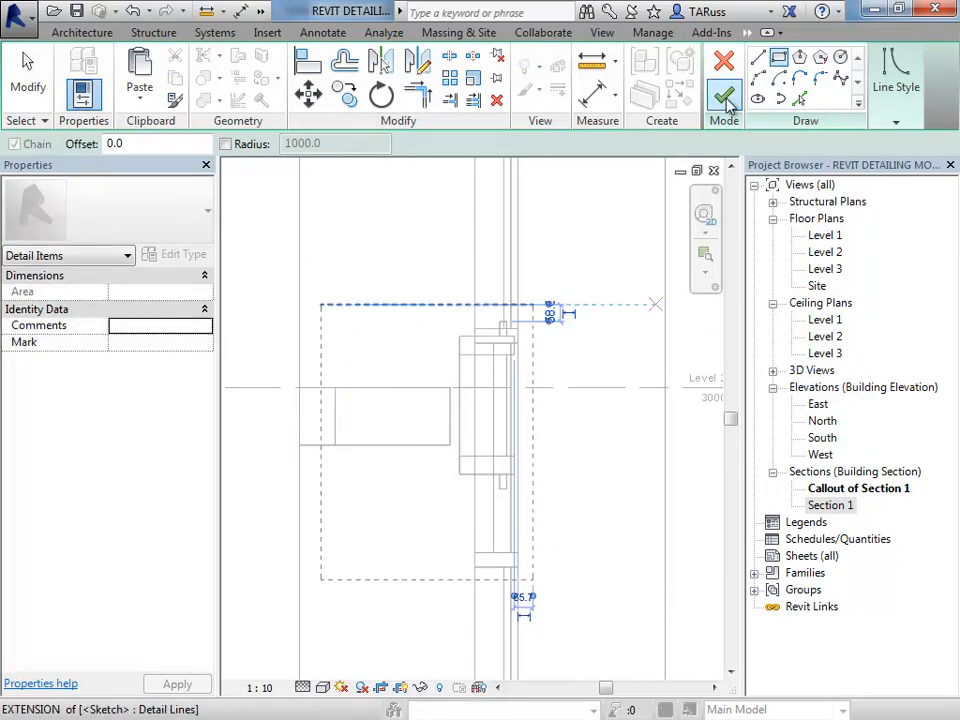
click(726, 97)
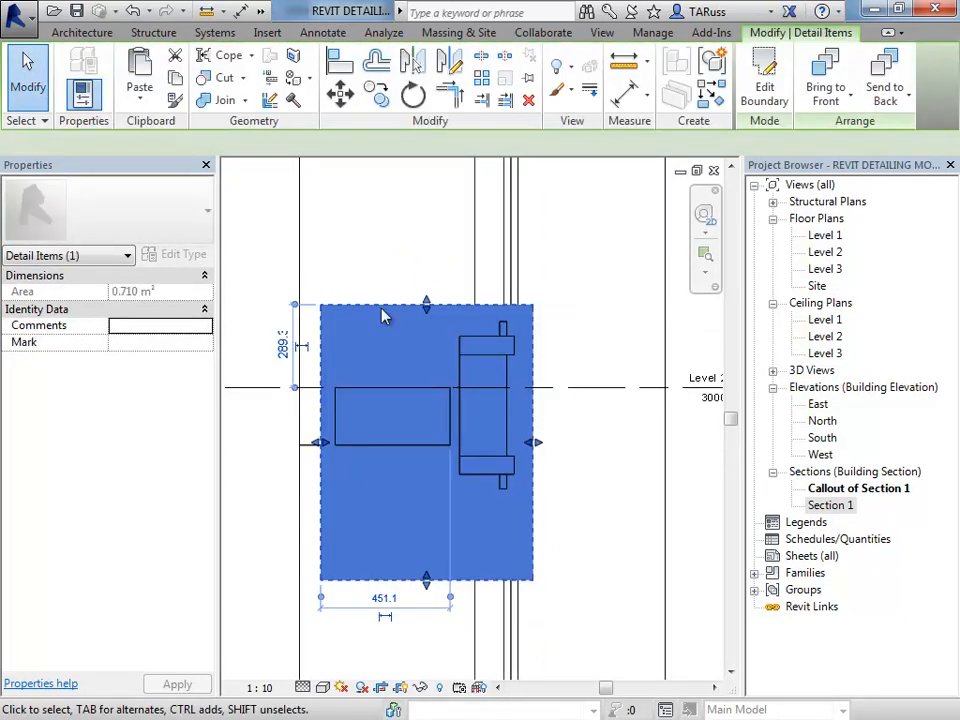
scroll(437, 384, down, 3)
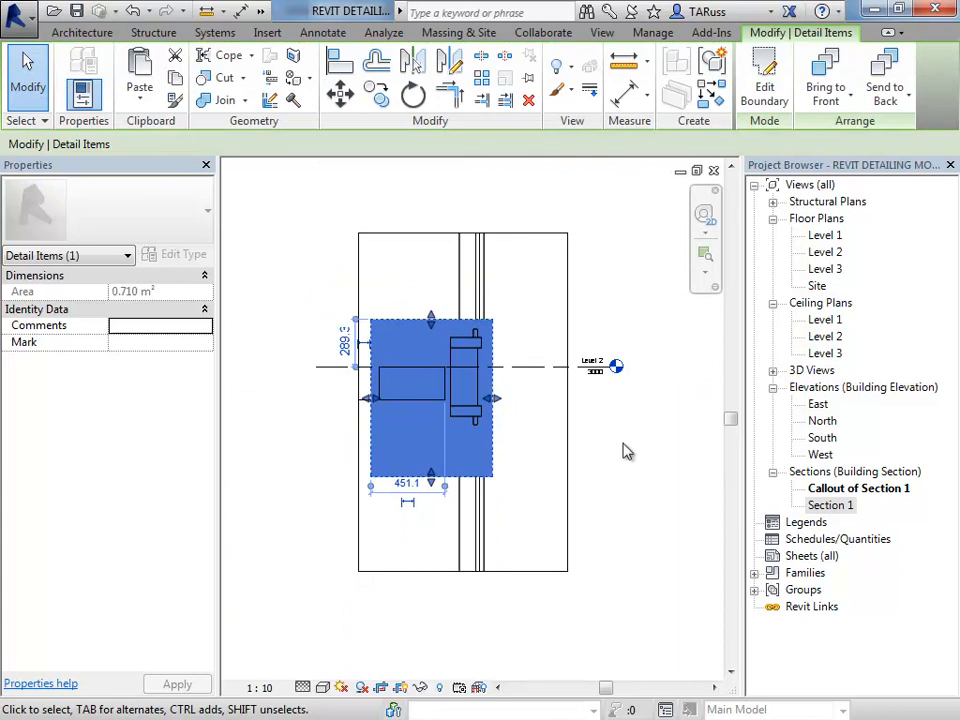
click(613, 520)
scroll(472, 430, up, 3)
mouse_move(472, 430)
middle_down()
mouse_move(456, 476)
mouse_move(490, 520)
middle_up()
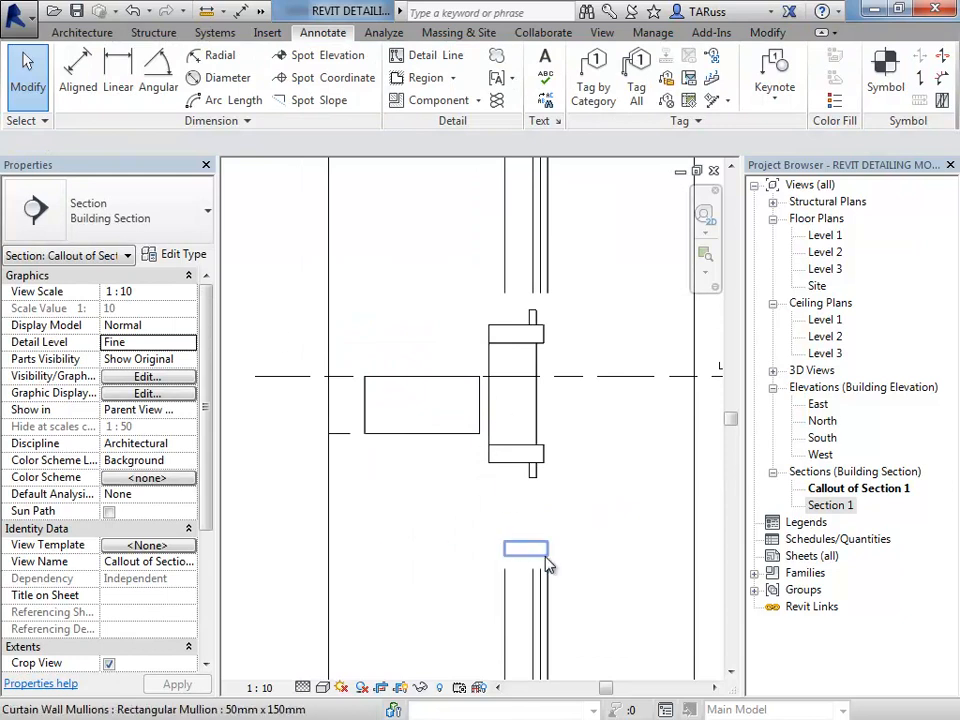
scroll(460, 424, down, 1)
scroll(460, 424, down, 1)
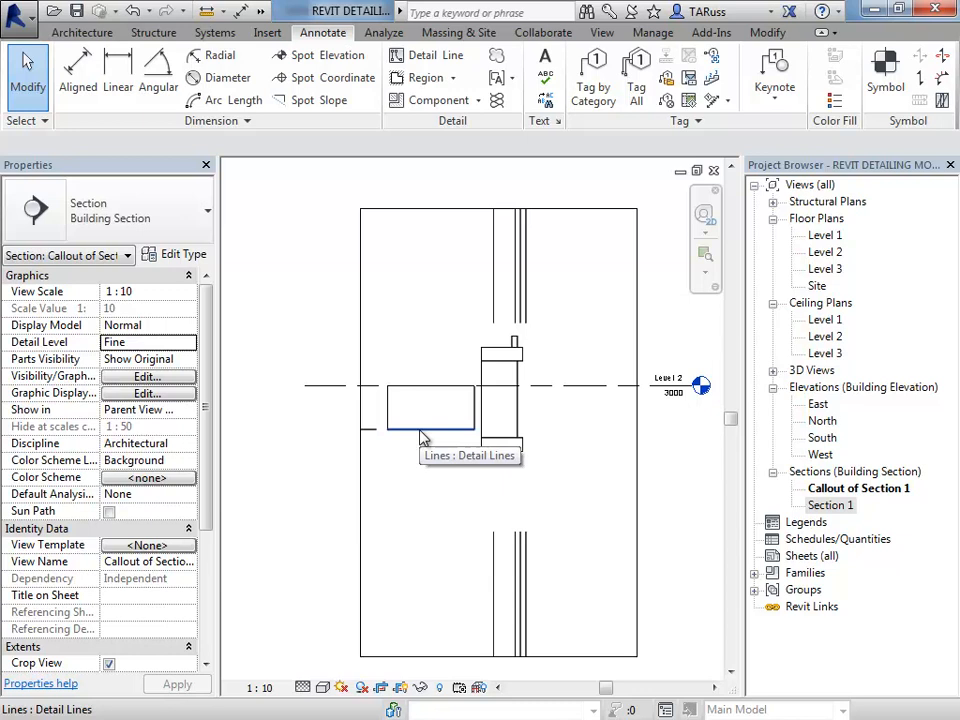
Step: Examine the line styles available for the detail slab's short inner edge line, and select the masking region
click(389, 405)
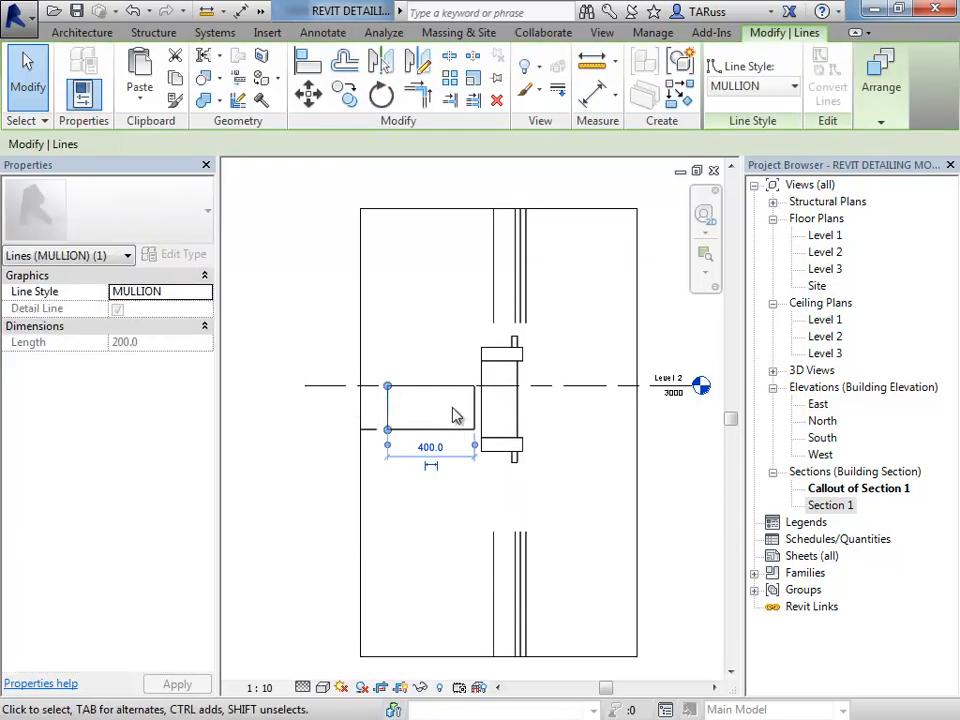
scroll(422, 424, up, 3)
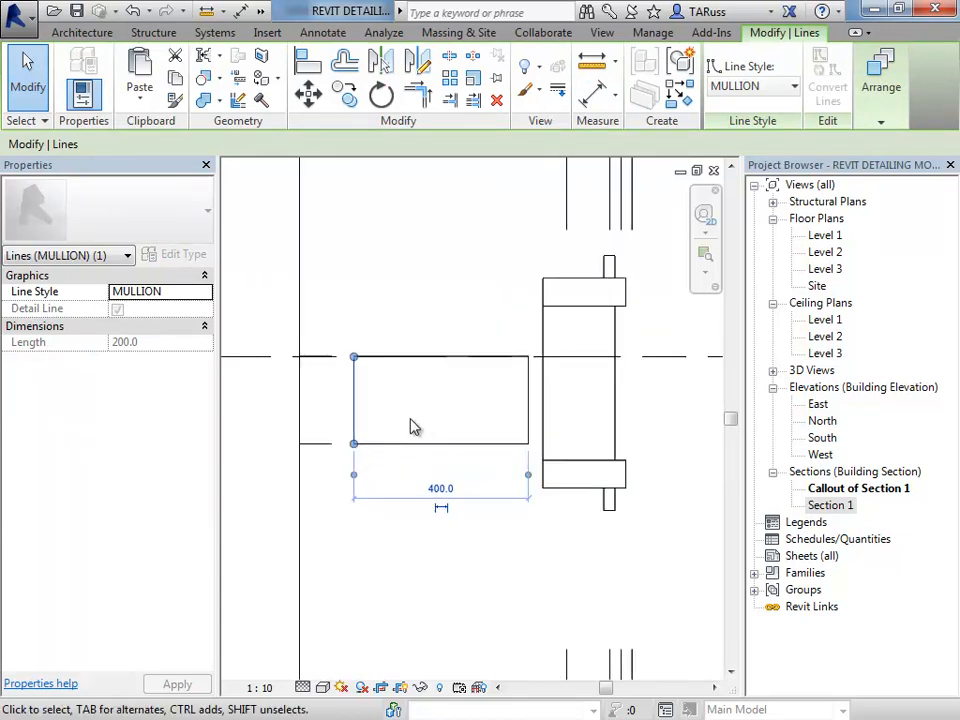
scroll(400, 412, down, 2)
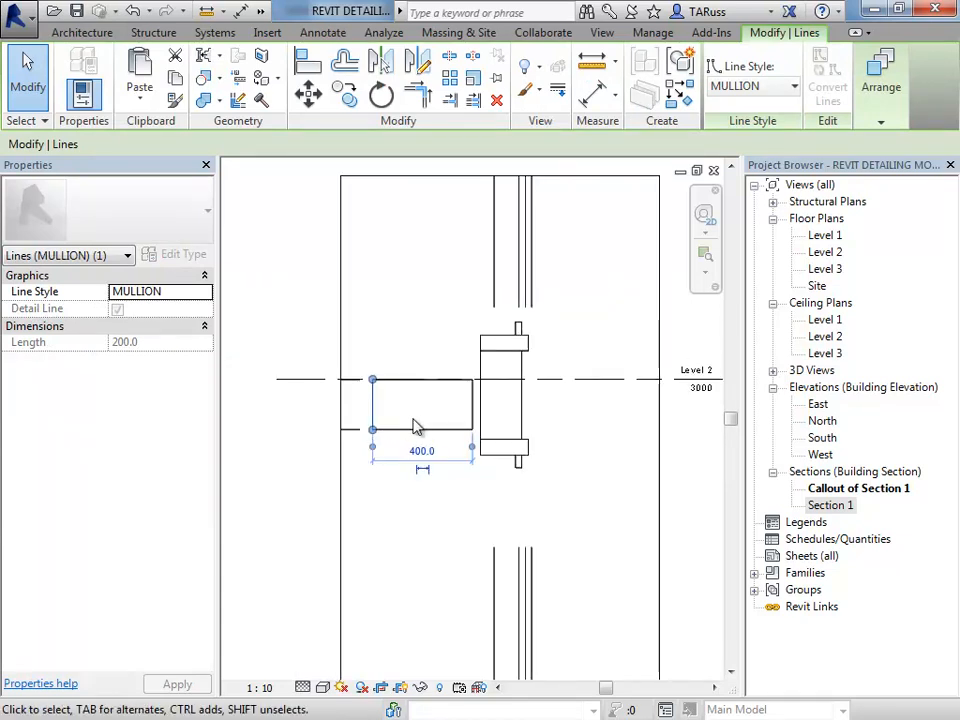
click(788, 88)
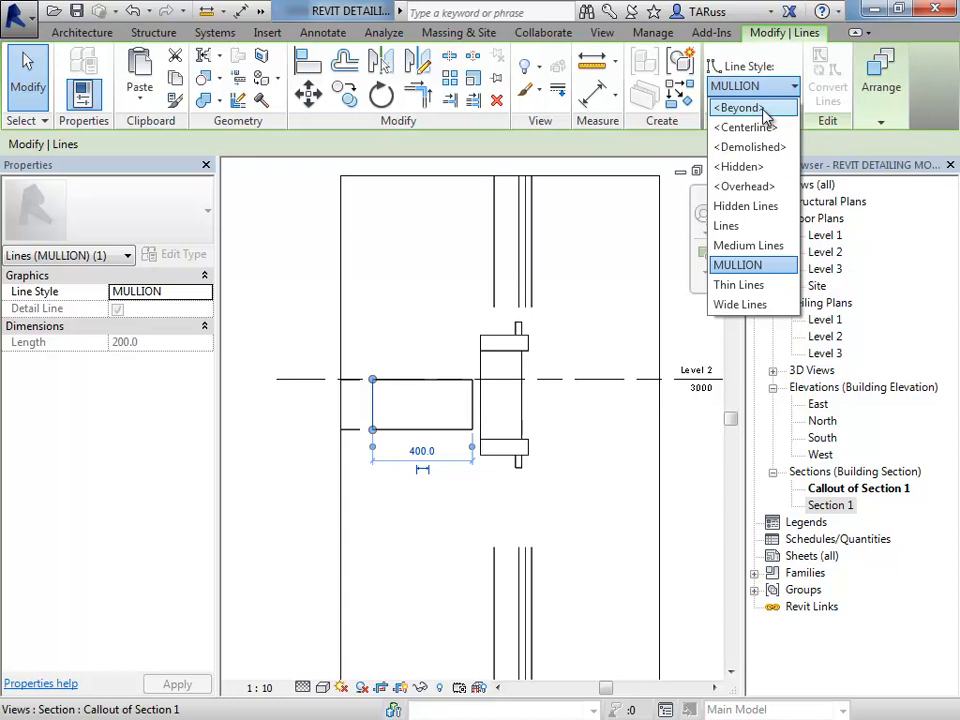
click(595, 495)
click(380, 547)
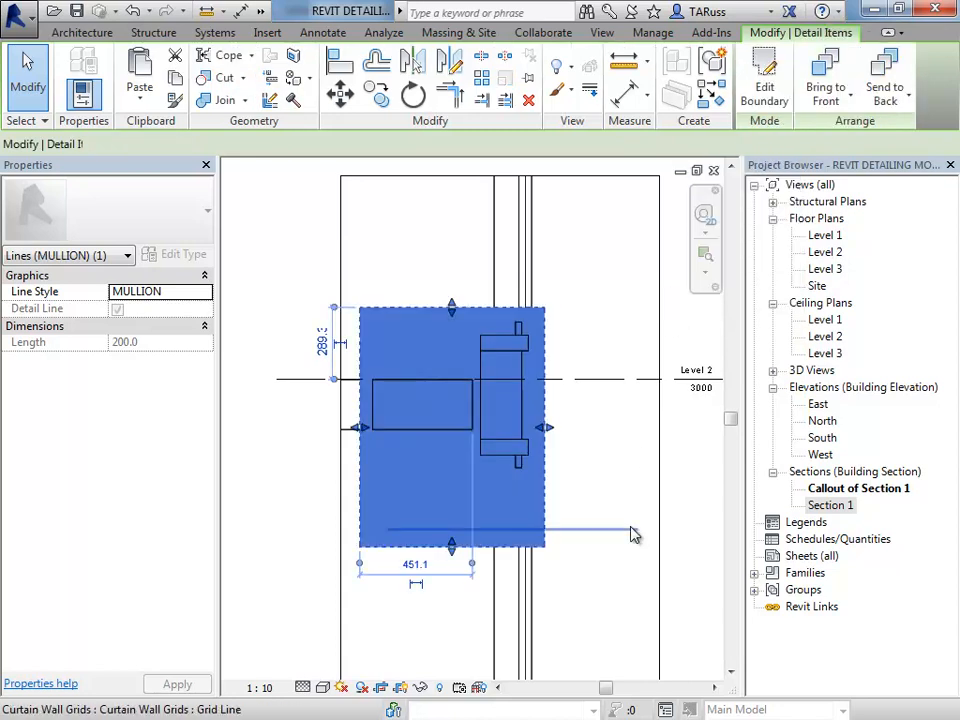
Step: Clear the selection and turn on Thin Lines so all lines in the callout display at a single width
click(631, 527)
click(596, 600)
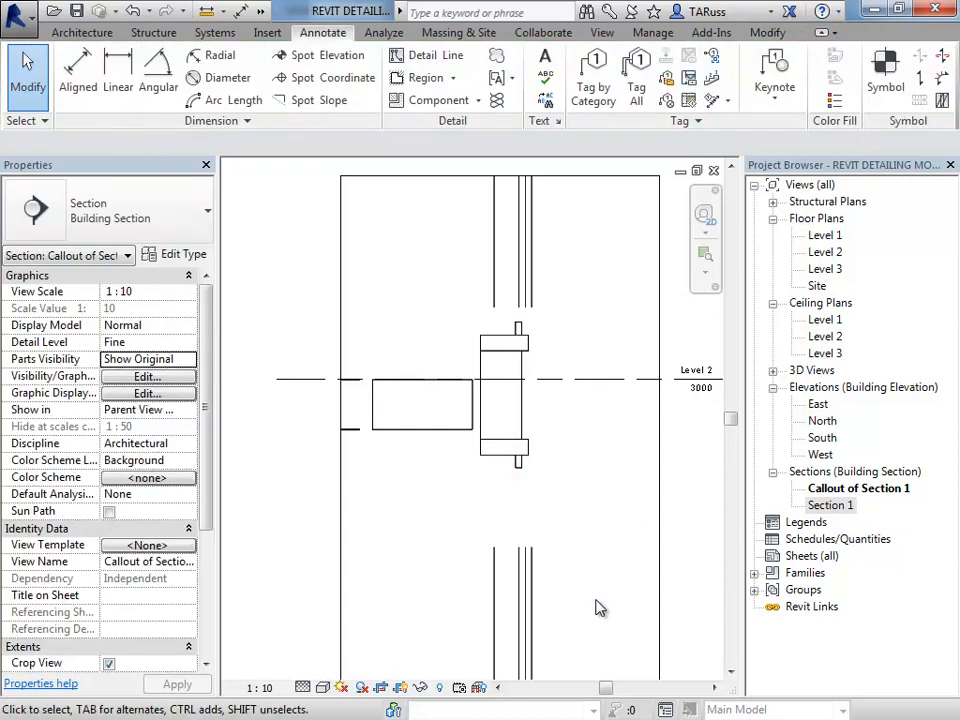
scroll(508, 407, up, 5)
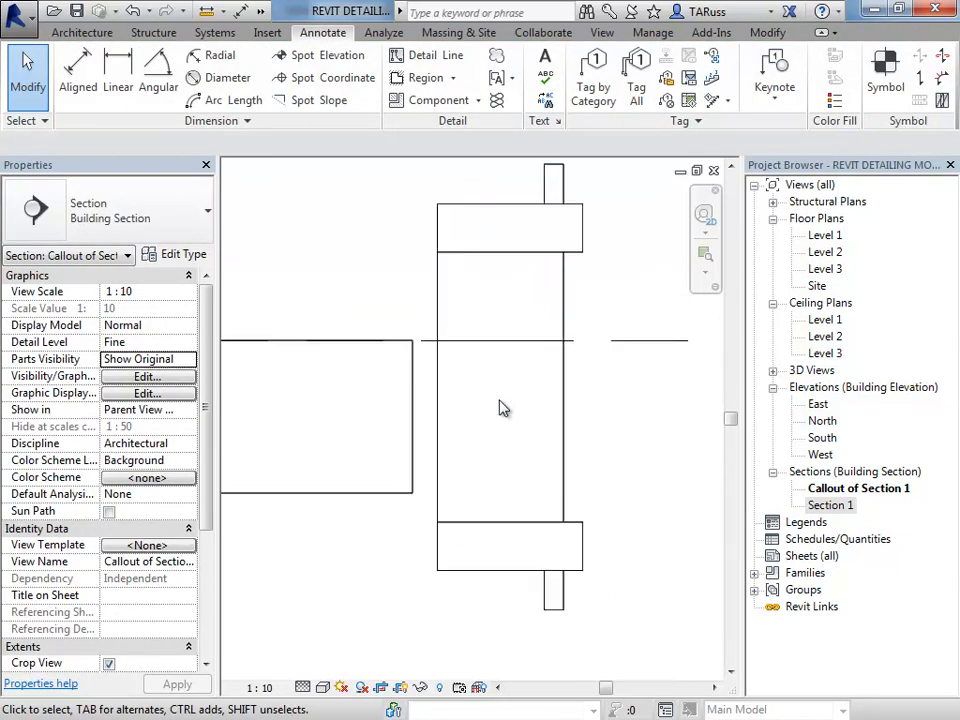
scroll(525, 381, down, 6)
scroll(519, 284, up, 4)
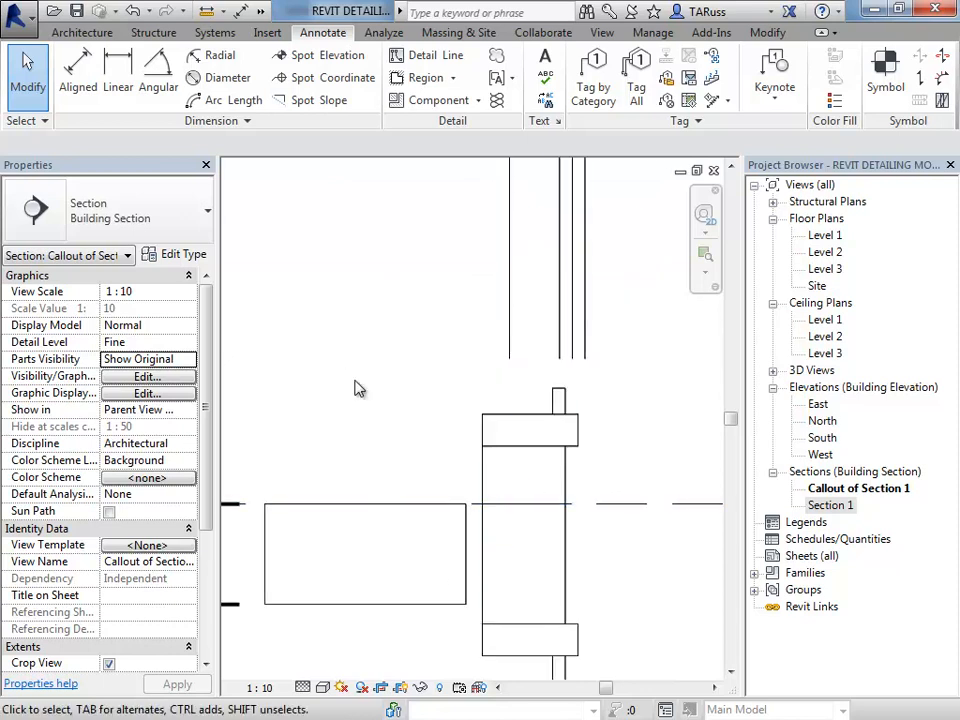
click(260, 12)
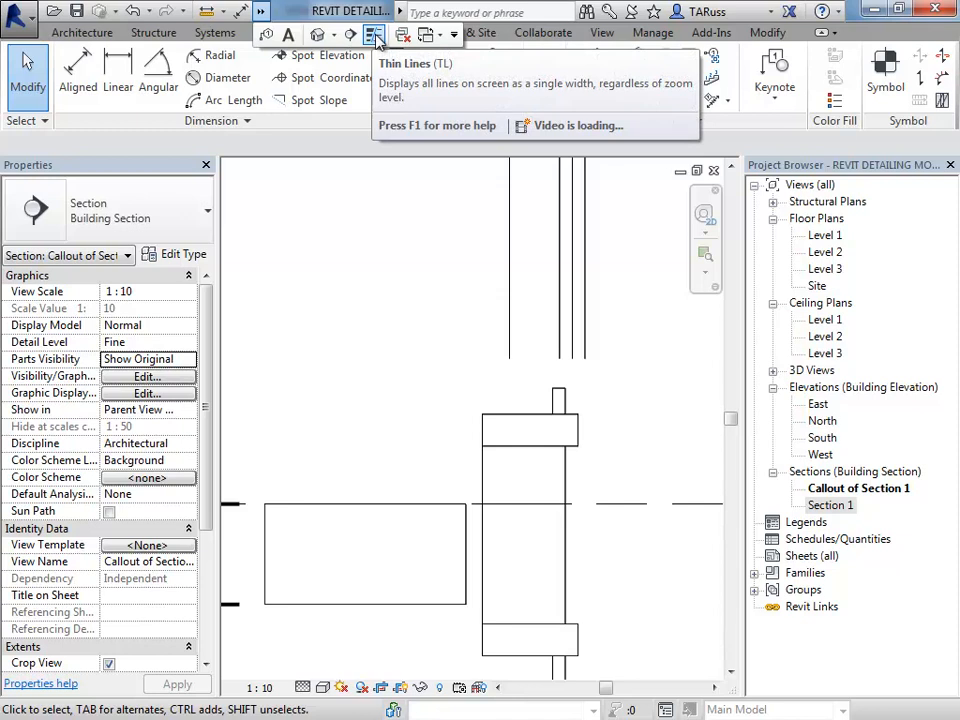
click(376, 37)
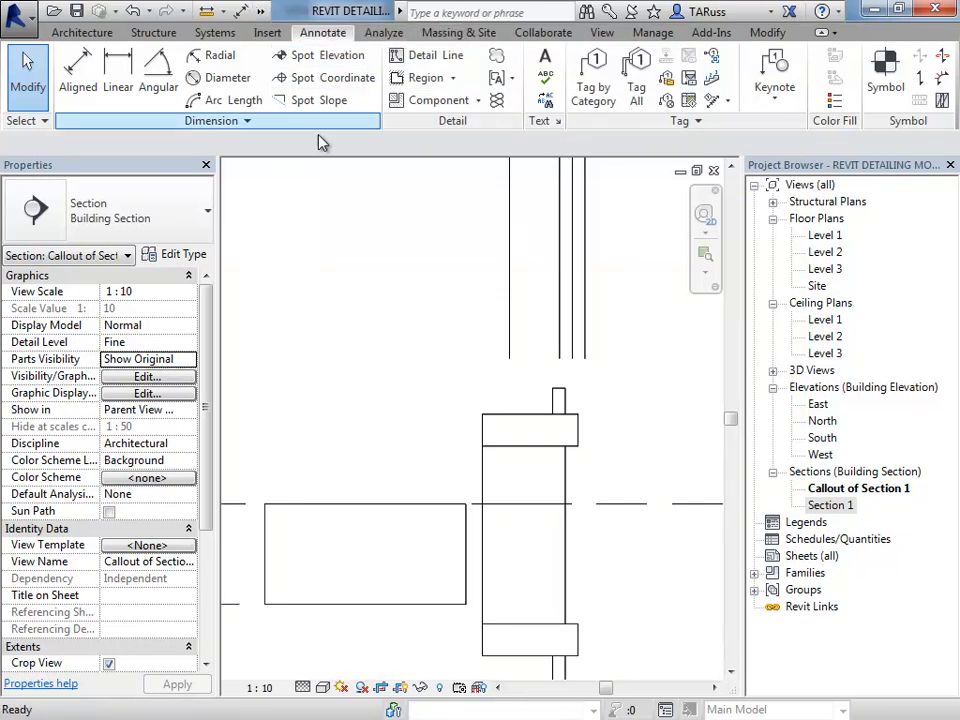
Step: Examine the projection line weights offered by the view-specific element graphics override for the mullion's long outer vertical line
middle_drag(489, 435, 510, 300)
scroll(484, 414, down, 2)
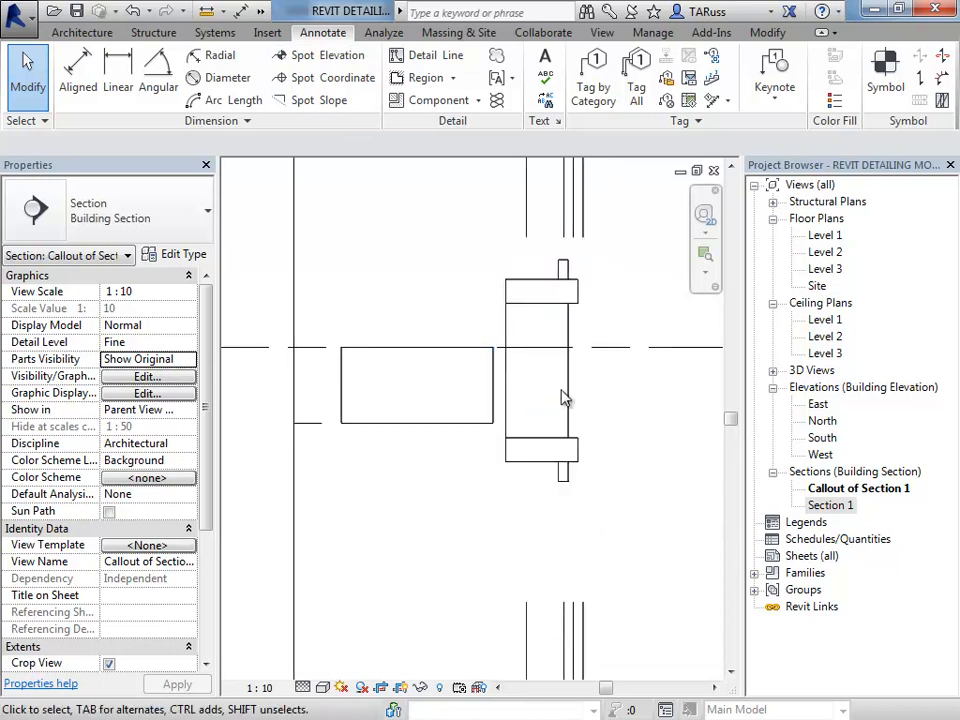
click(568, 400)
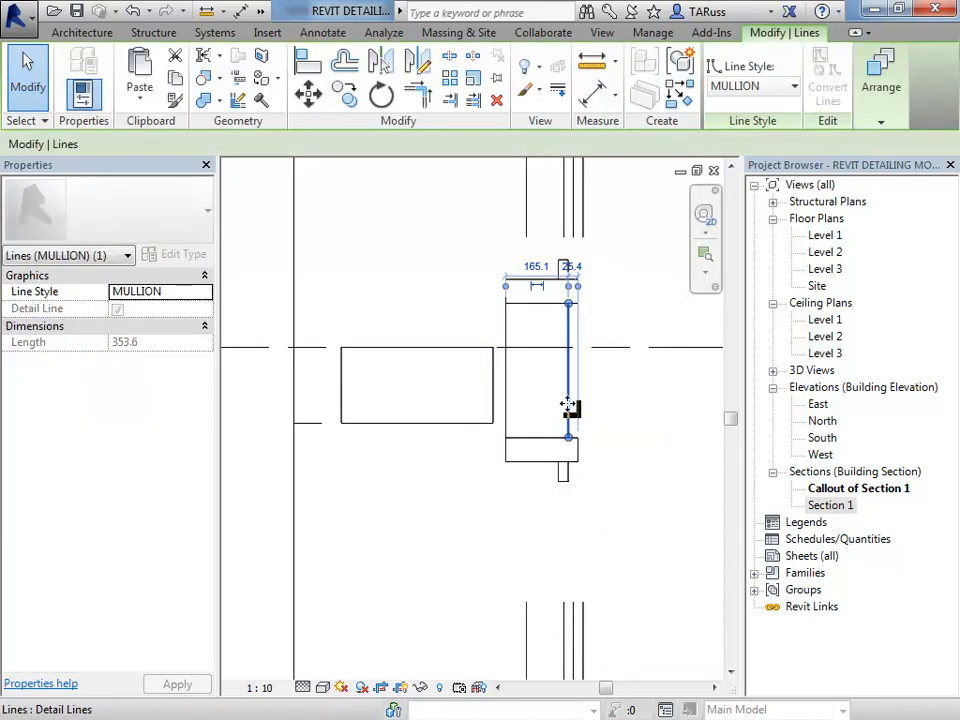
right_click(568, 405)
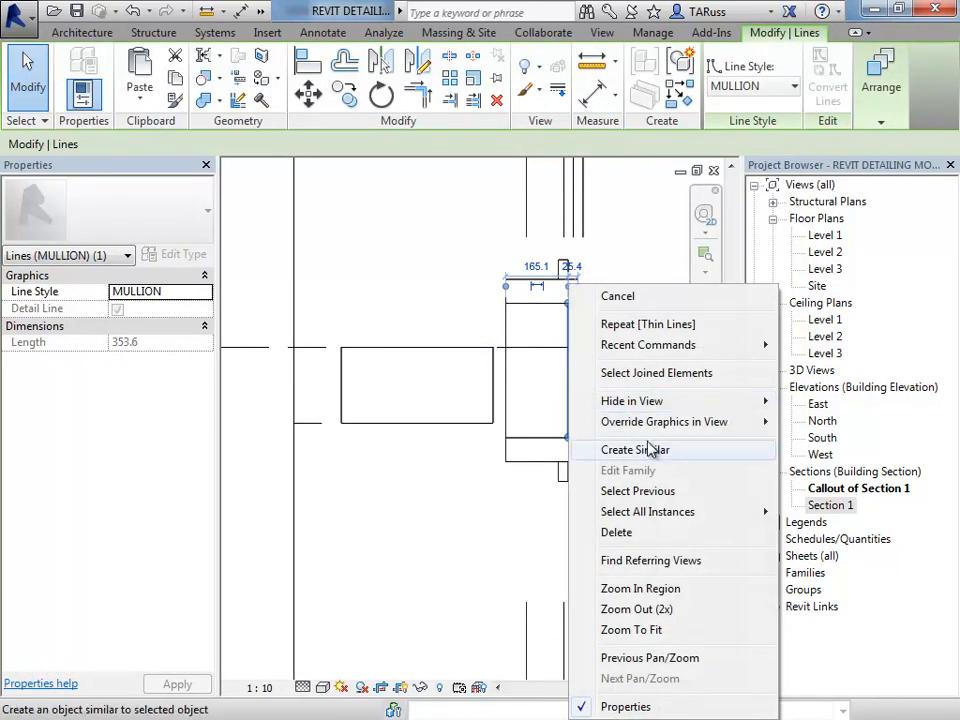
mouse_move(671, 422)
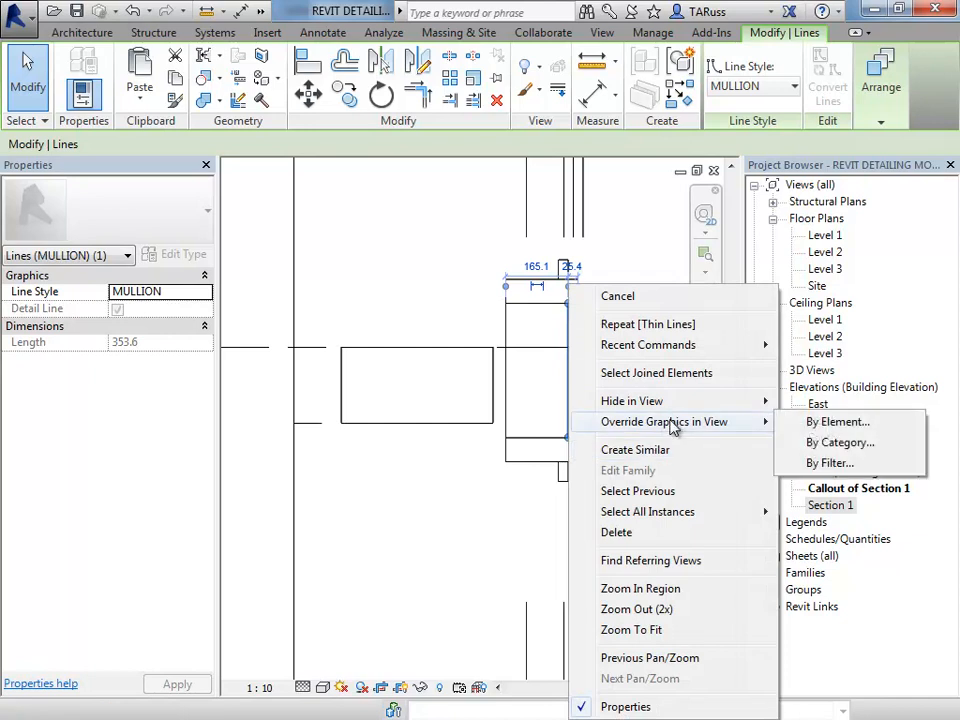
click(858, 428)
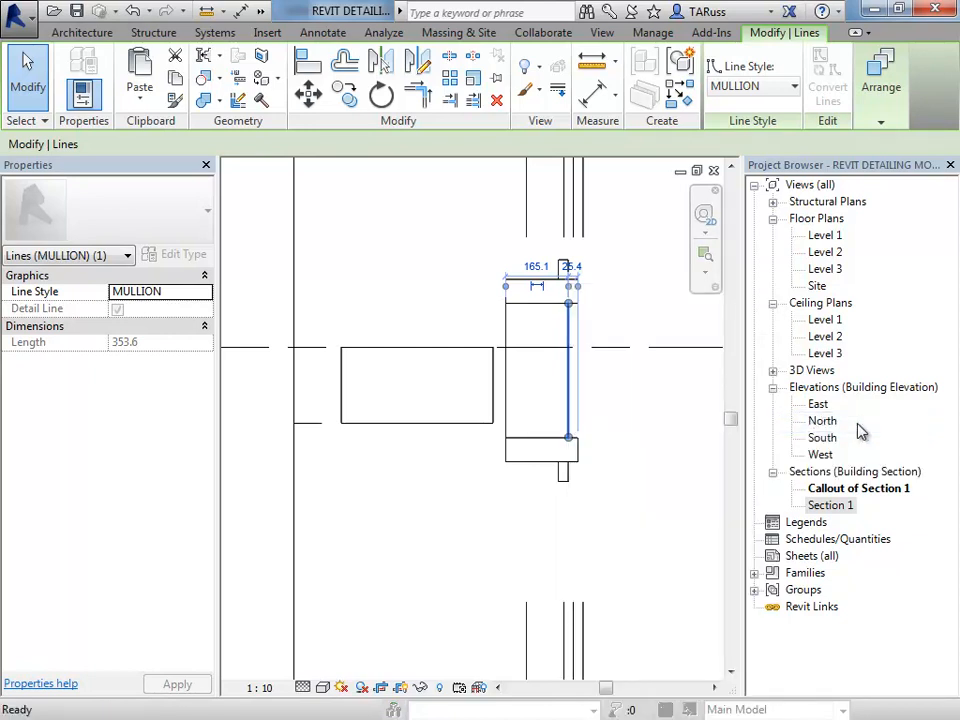
click(474, 254)
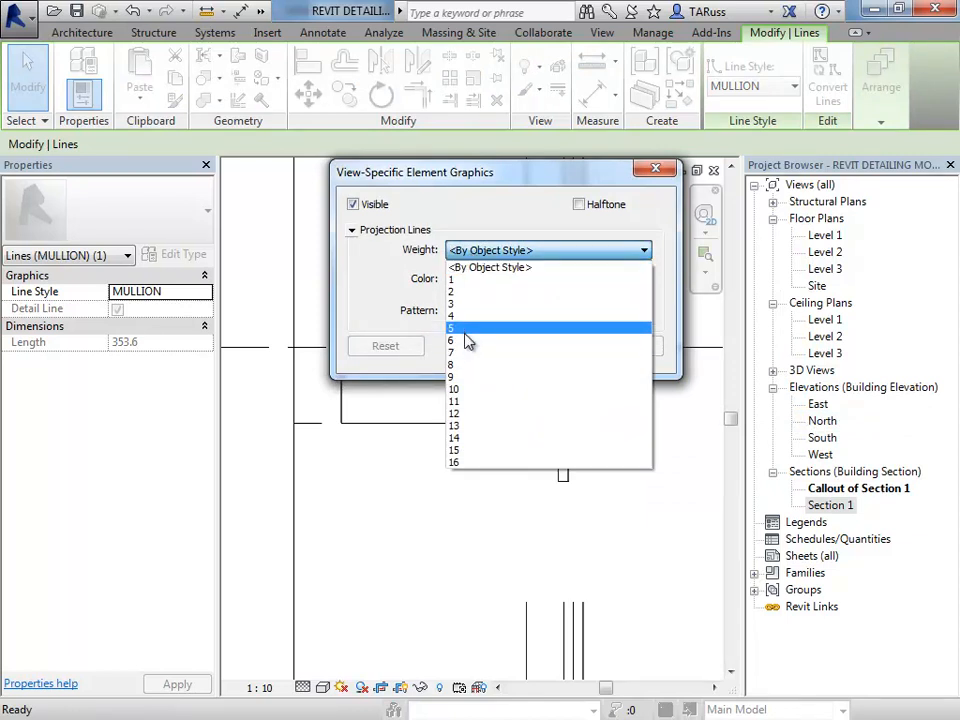
click(520, 245)
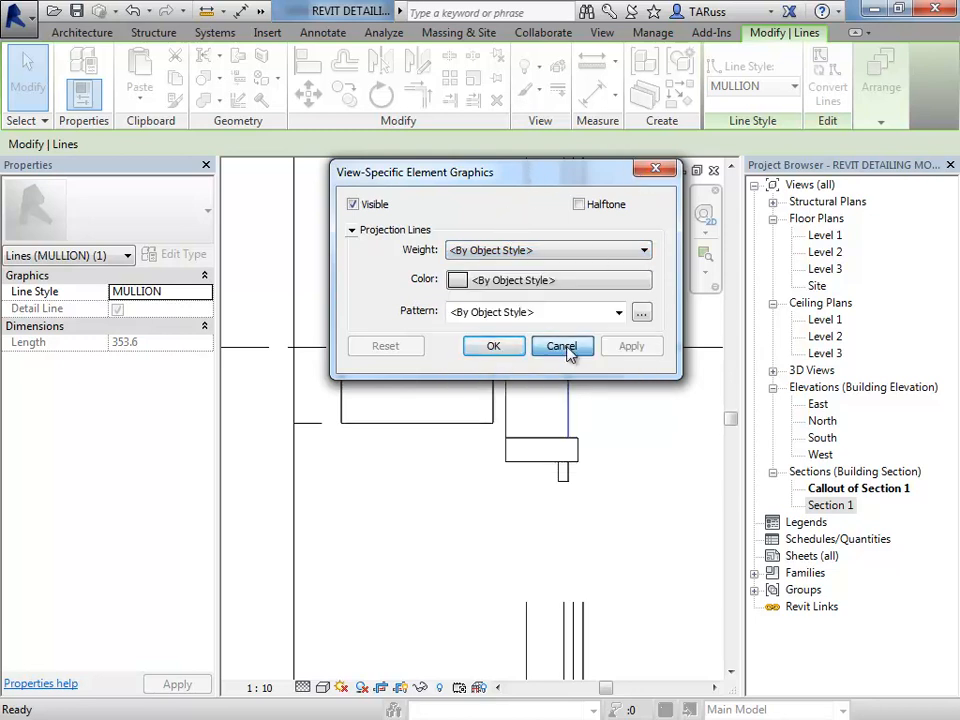